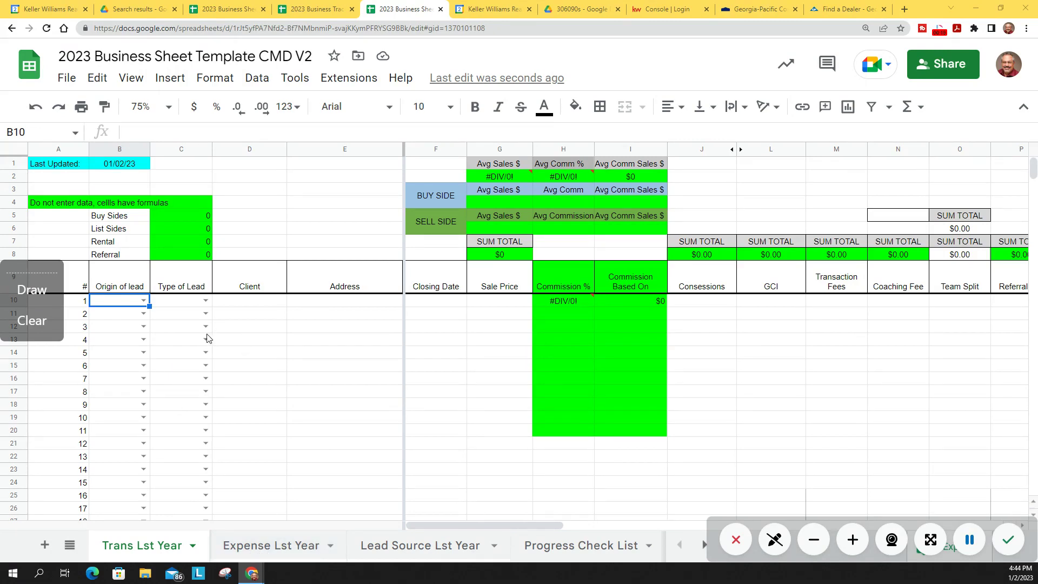
Step: Set transaction 1's origin of lead to SOI and its type of lead to List
{"action": "left_click", "coordinate": [144, 300]}
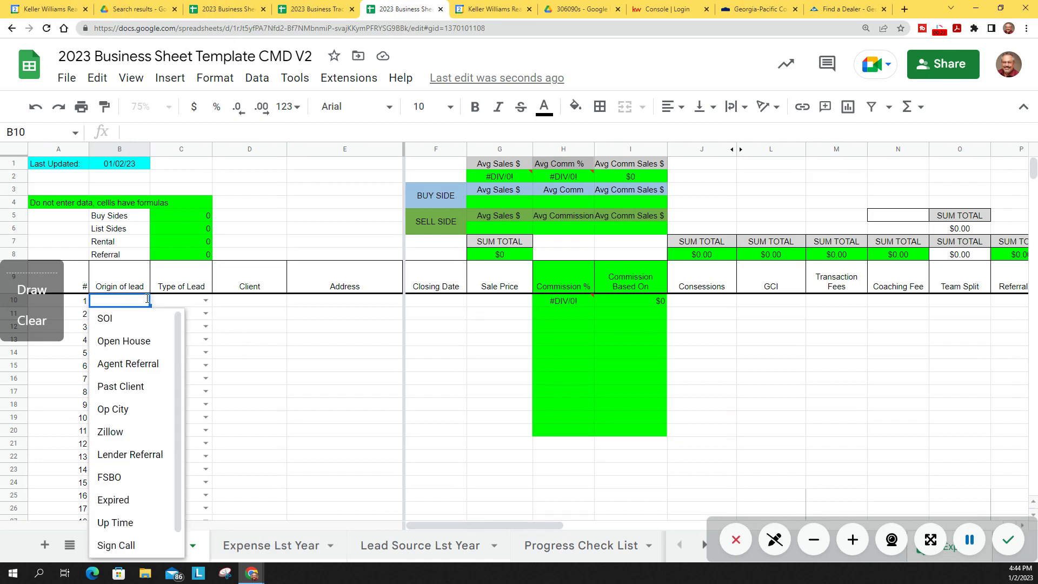
{"action": "scroll", "coordinate": [144, 424], "scroll_direction": "down", "scroll_amount": 1}
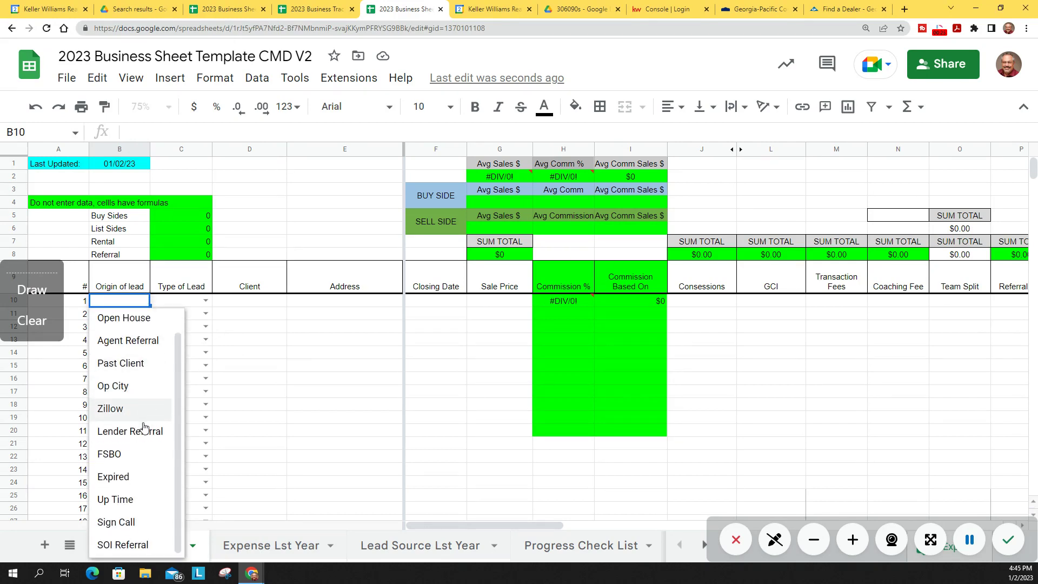
{"action": "scroll", "coordinate": [145, 427], "scroll_direction": "up", "scroll_amount": 1}
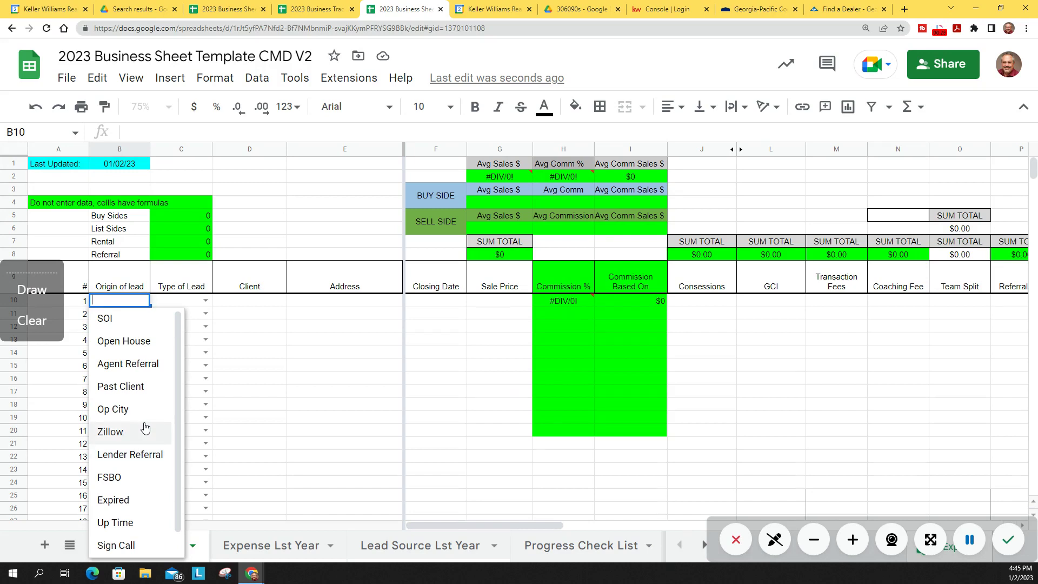
{"action": "left_click", "coordinate": [113, 322]}
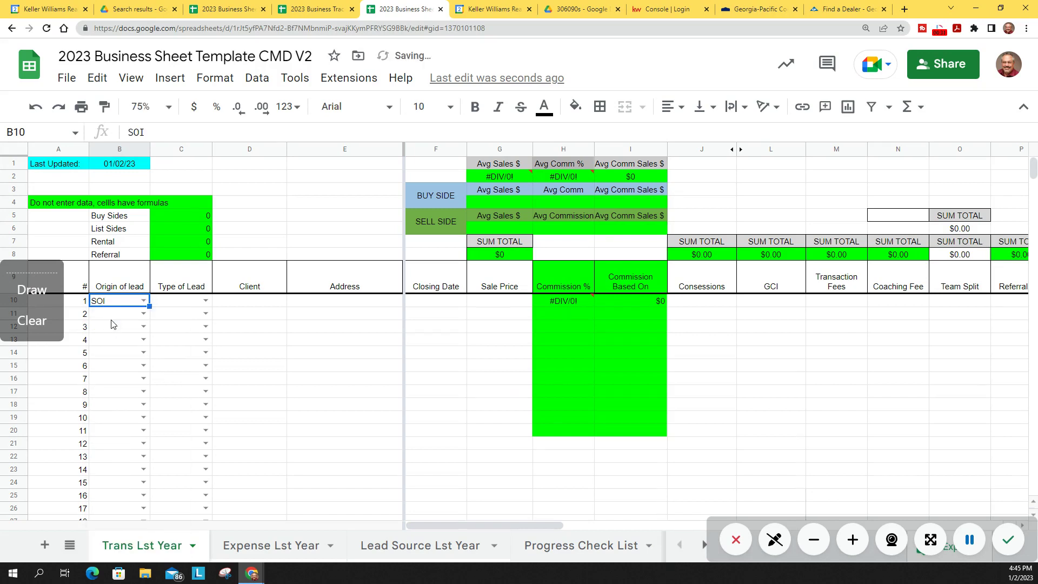
{"action": "left_click", "coordinate": [205, 301]}
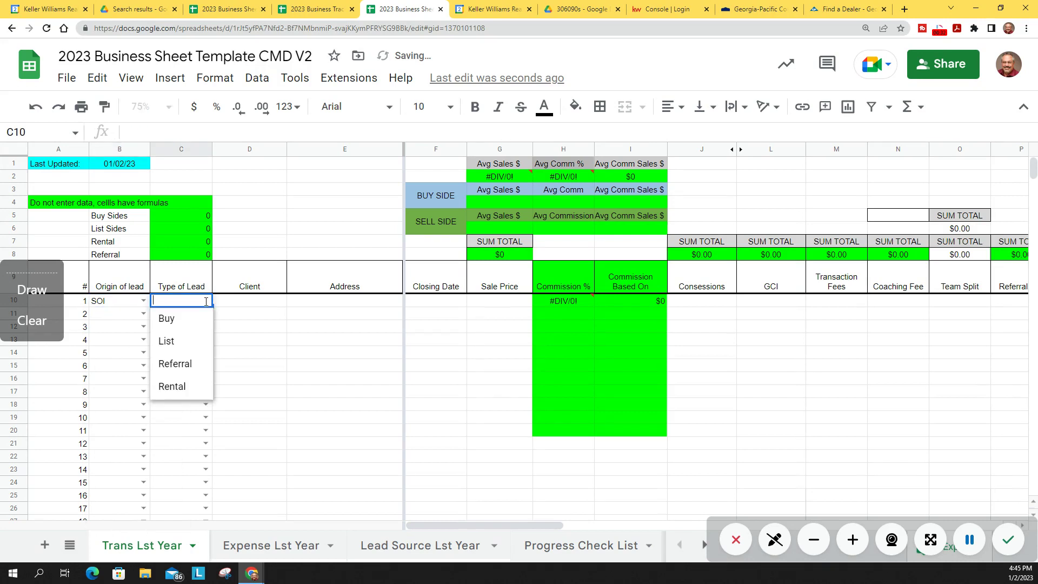
{"action": "left_click", "coordinate": [170, 343]}
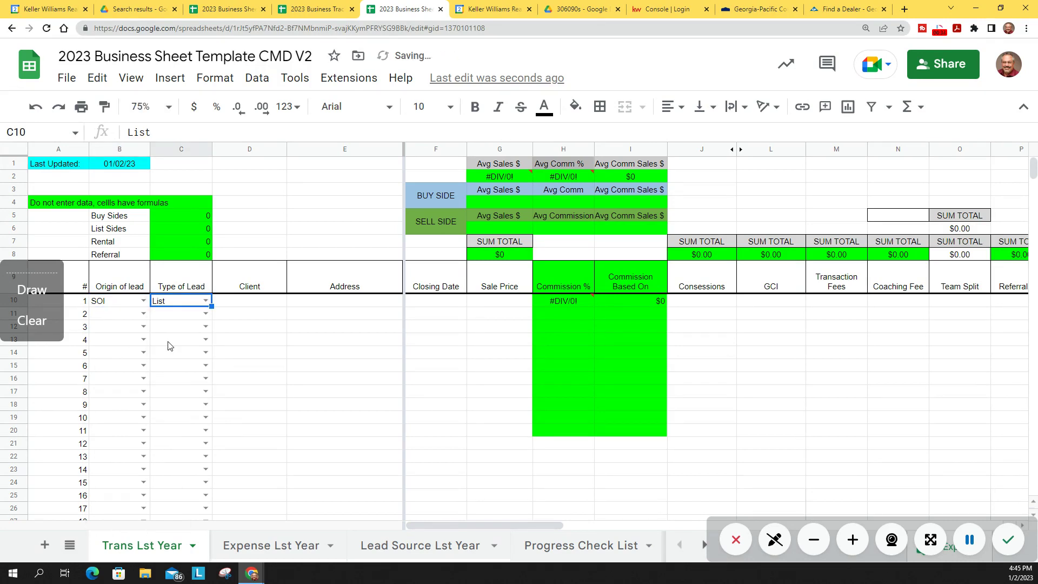
Step: Enter the client's name and the property address for transaction 1
{"action": "left_click", "coordinate": [250, 303]}
{"action": "type", "text": "Fr"}
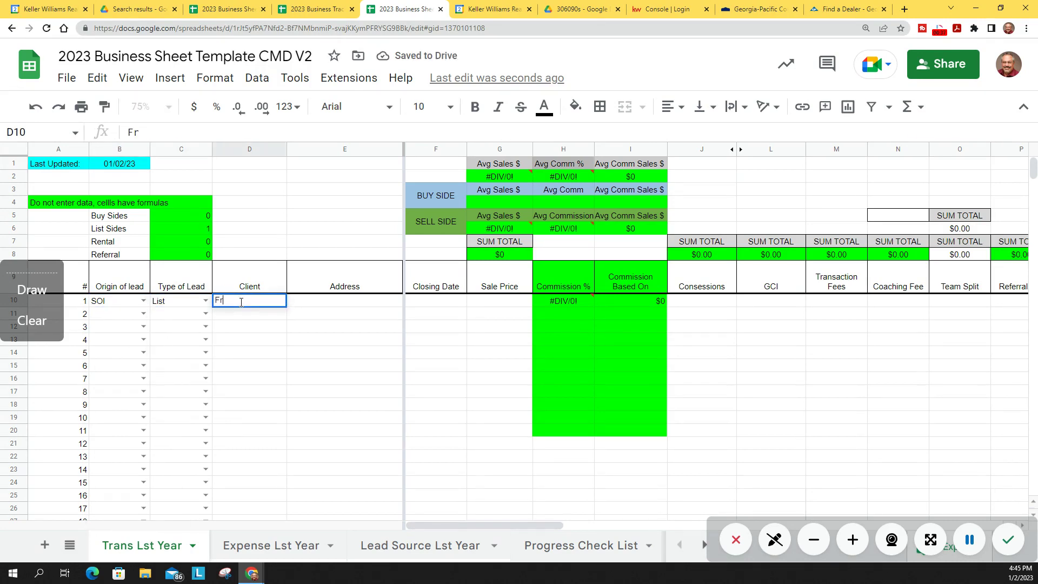
{"action": "type", "text": "ed"}
{"action": "key", "text": "Tab"}
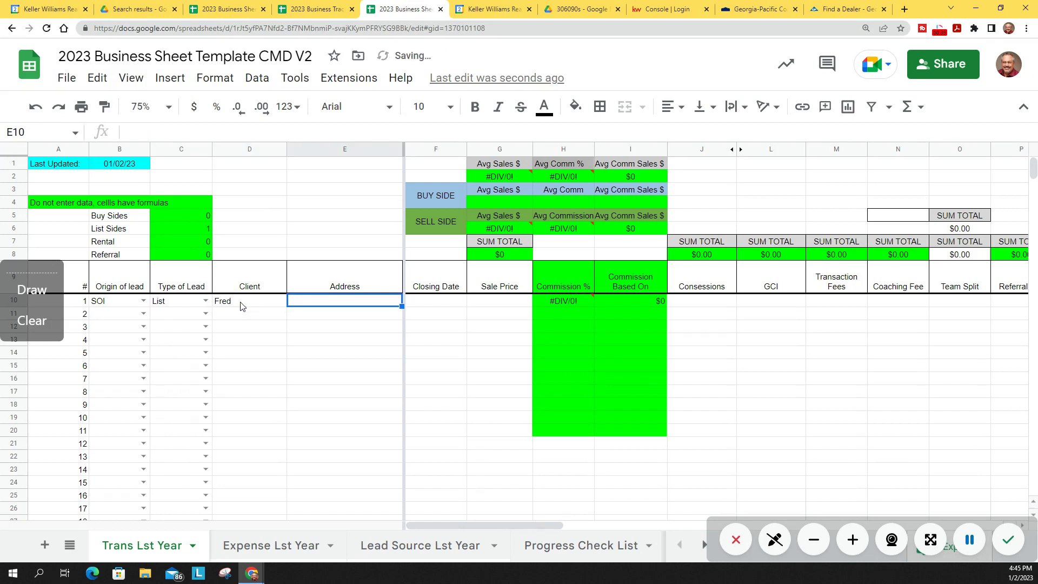
{"action": "type", "text": "123 main"}
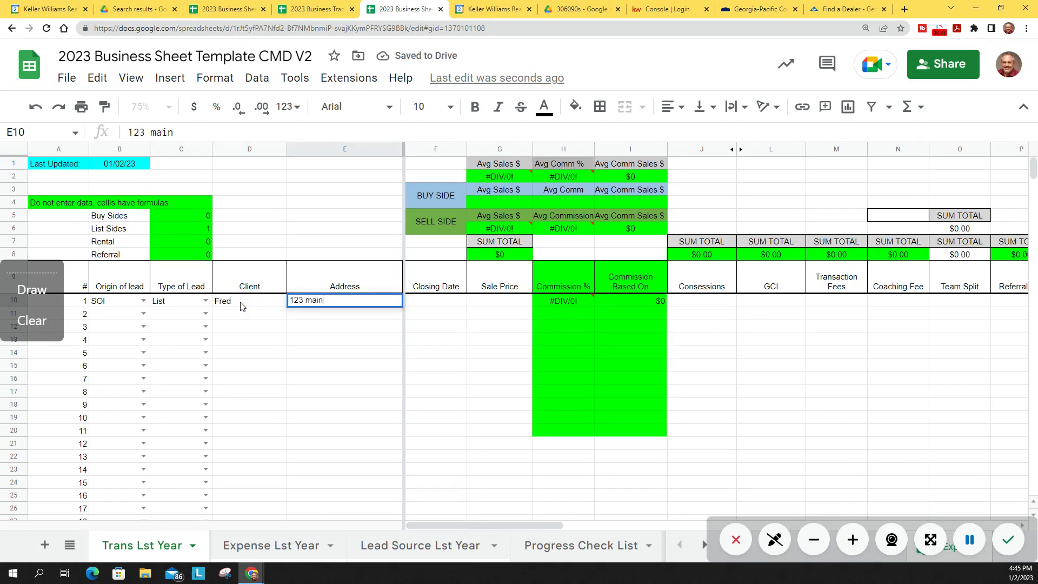
{"action": "key", "text": "Tab"}
Step: Enter 1/3023 as the closing date and 800000 as the sale price for transaction 1
{"action": "type", "text": "1/3023"}
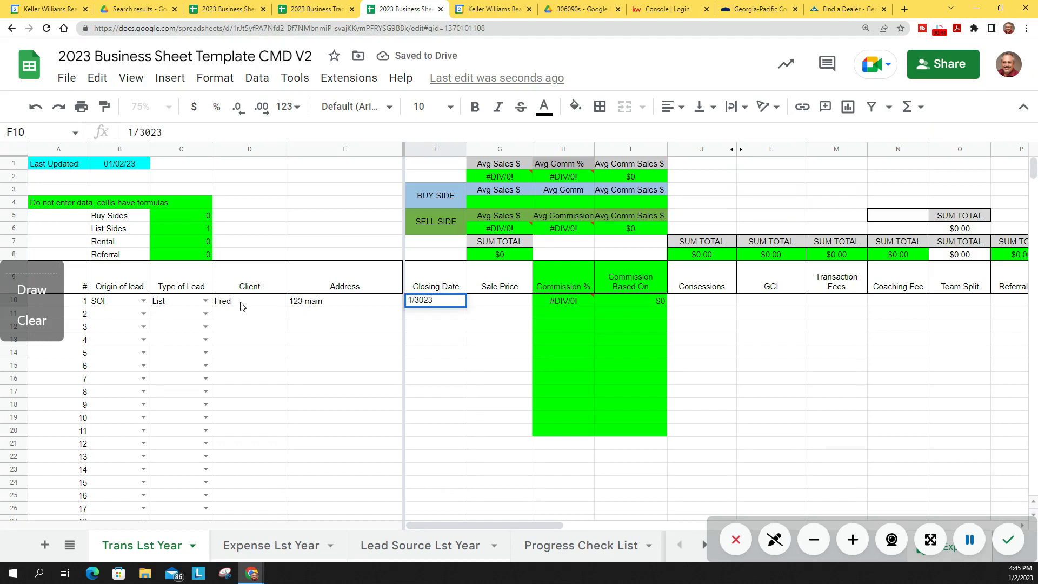
{"action": "key", "text": "Tab"}
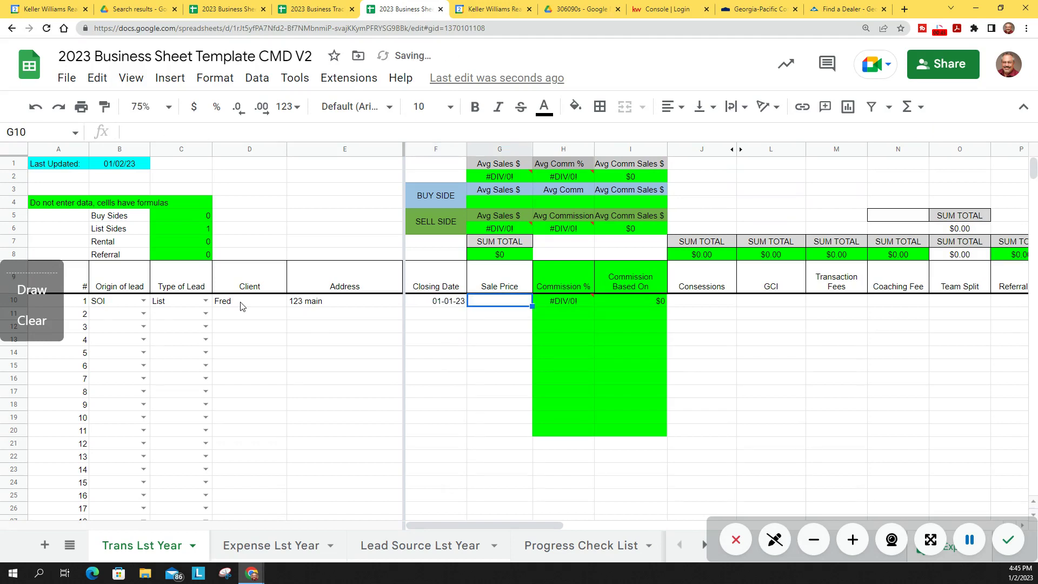
{"action": "type", "text": "800,00"}
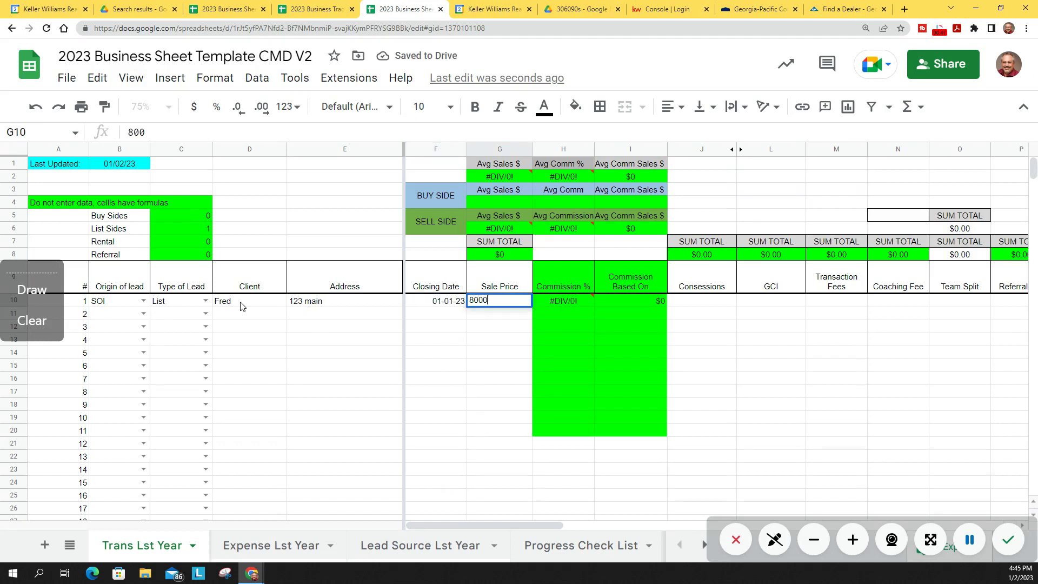
{"action": "type", "text": "00"}
{"action": "key", "text": "Tab"}
{"action": "key", "text": "Tab"}
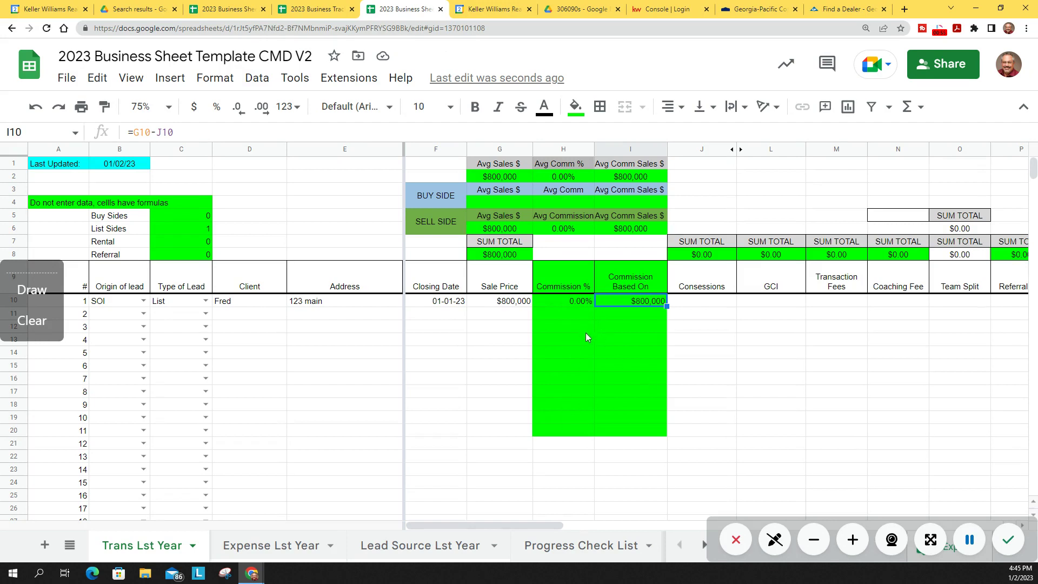
{"action": "left_click", "coordinate": [682, 306]}
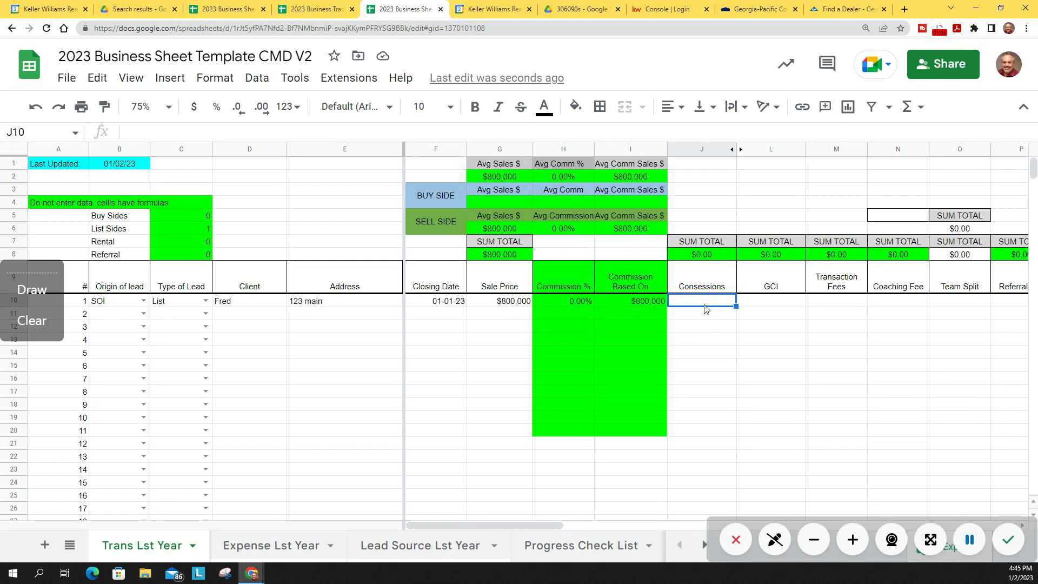
{"action": "left_click", "coordinate": [647, 300]}
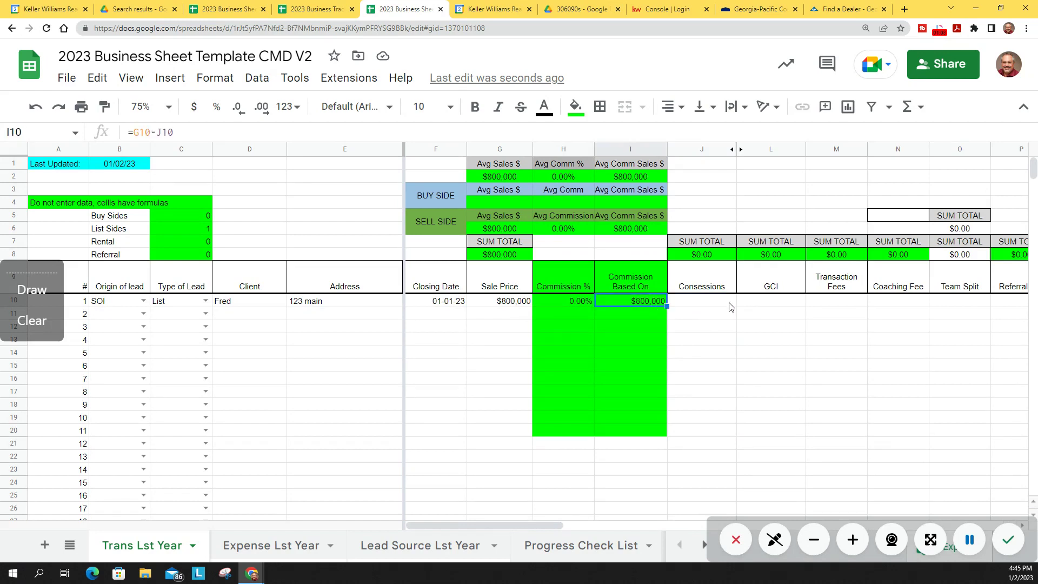
{"action": "left_click", "coordinate": [778, 301]}
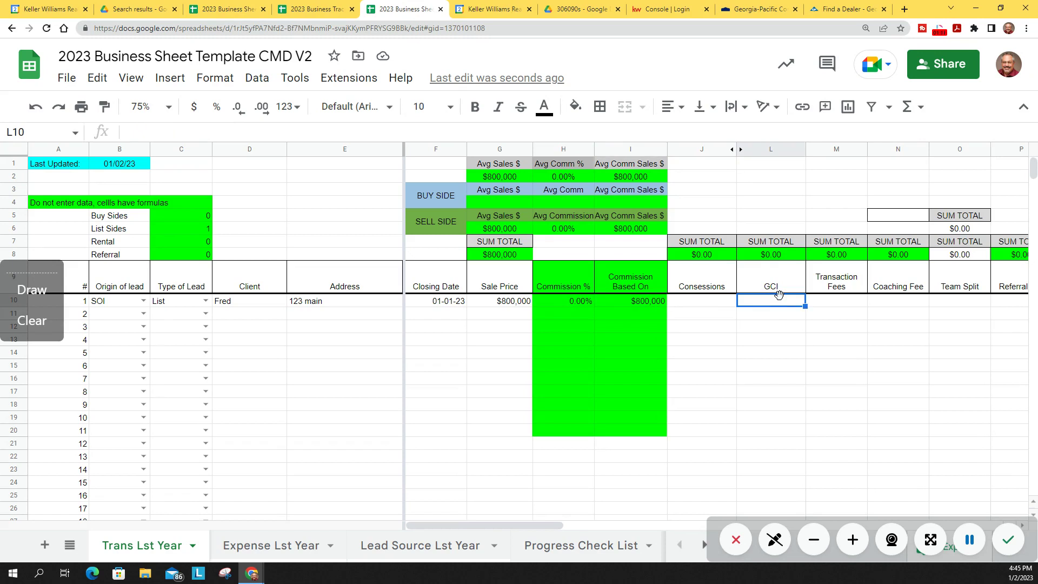
{"action": "left_click", "coordinate": [719, 304]}
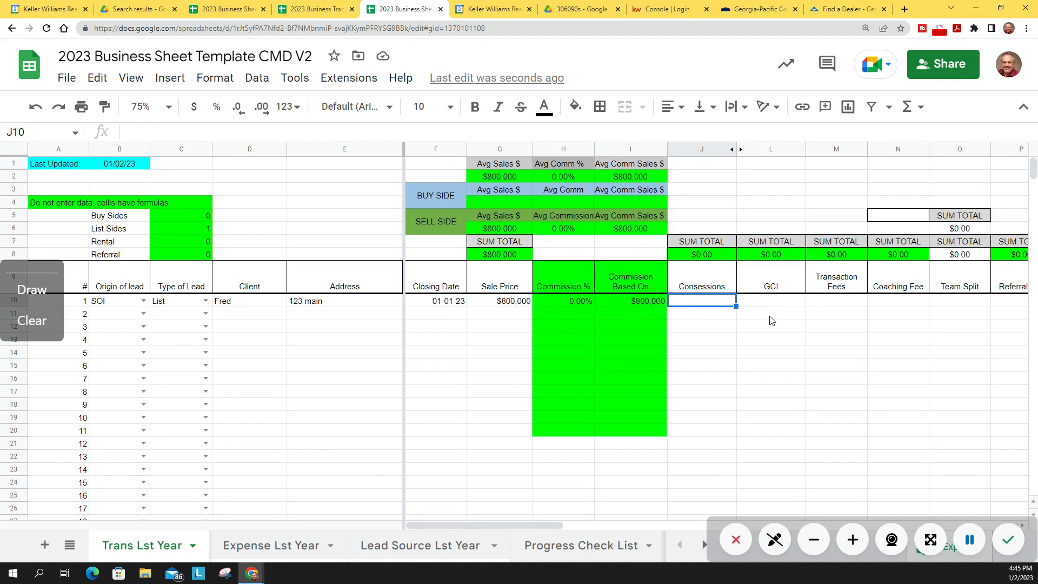
Step: Enter a GCI of 24000 for transaction 1
{"action": "left_click", "coordinate": [790, 301]}
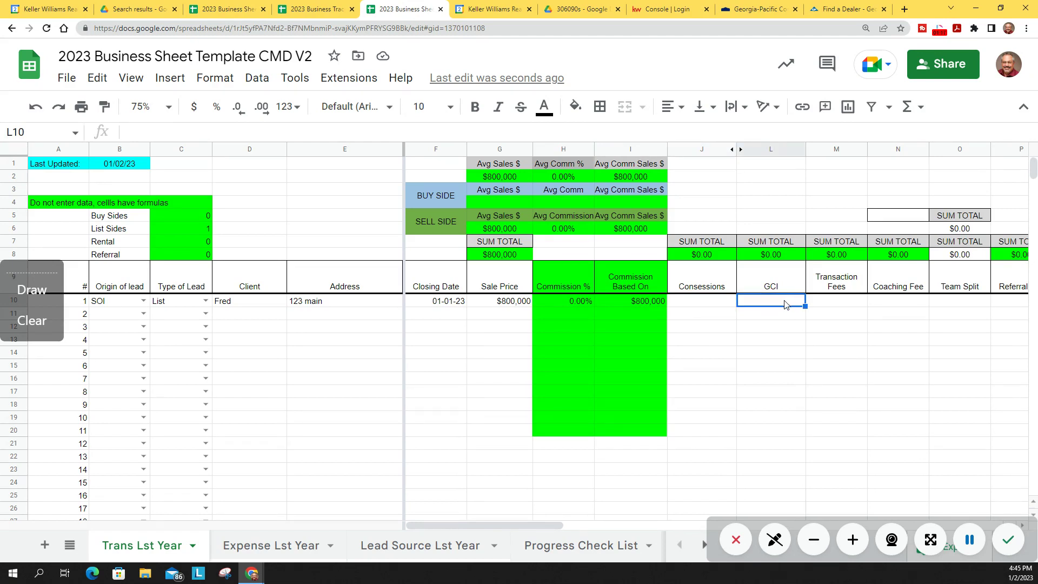
{"action": "type", "text": "240000"}
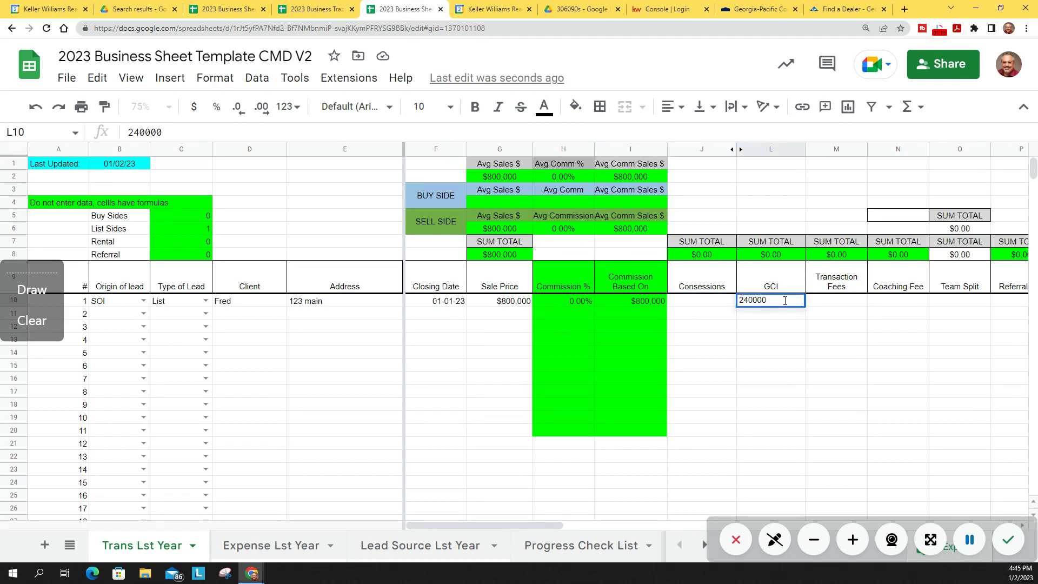
{"action": "key", "text": "BackSpace"}
{"action": "key", "text": "Tab"}
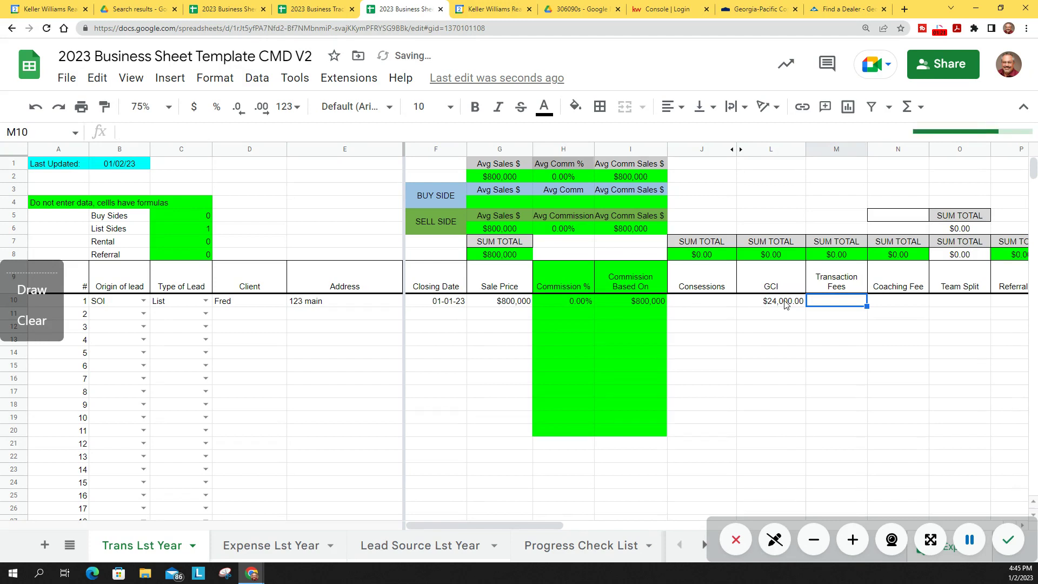
Step: Enter transaction fees of 44 and a coaching fee of 500 for transaction 1
{"action": "type", "text": "44"}
{"action": "key", "text": "Tab"}
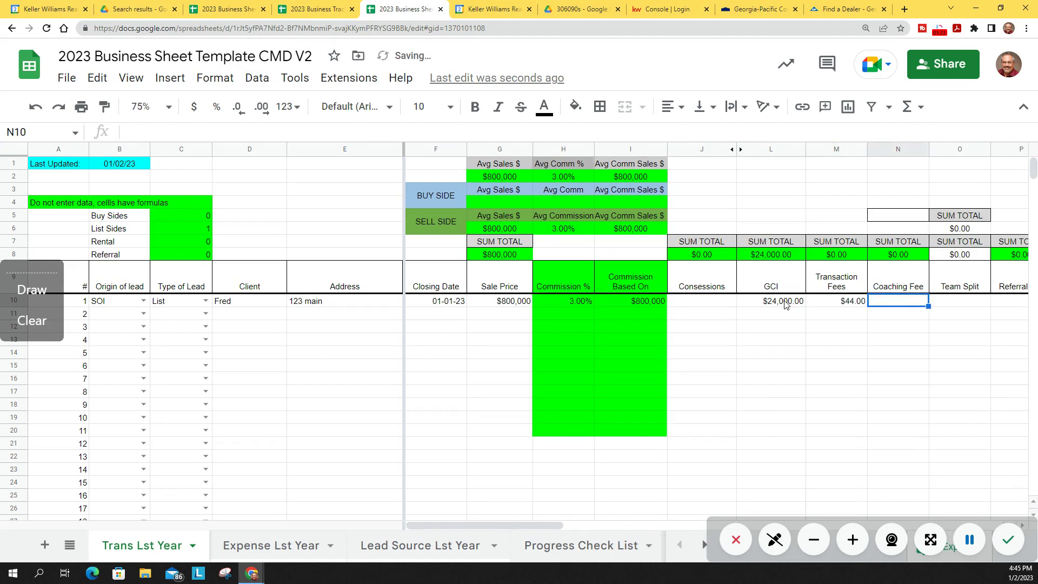
{"action": "type", "text": "500"}
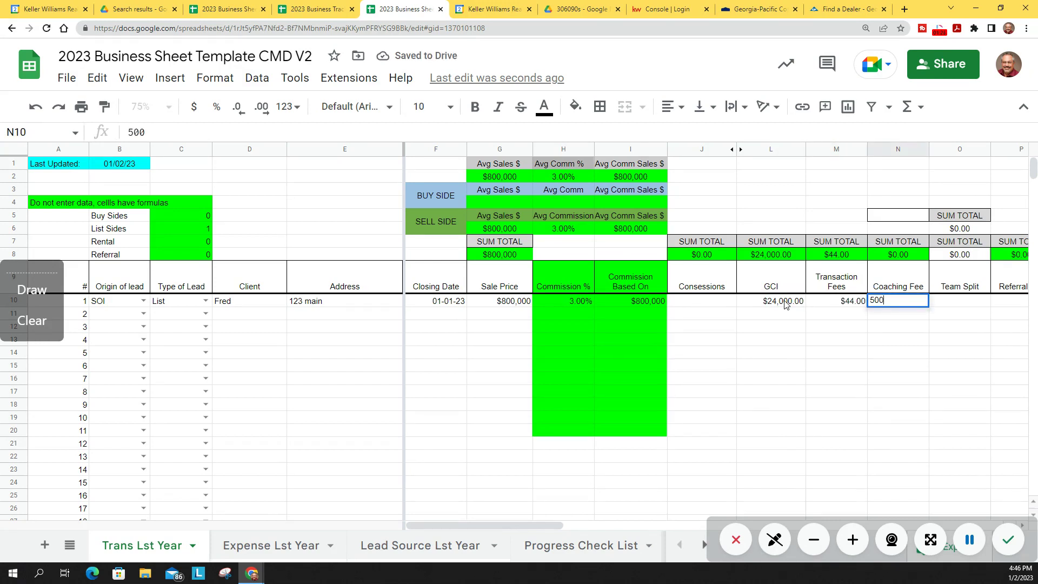
{"action": "key", "text": "Tab"}
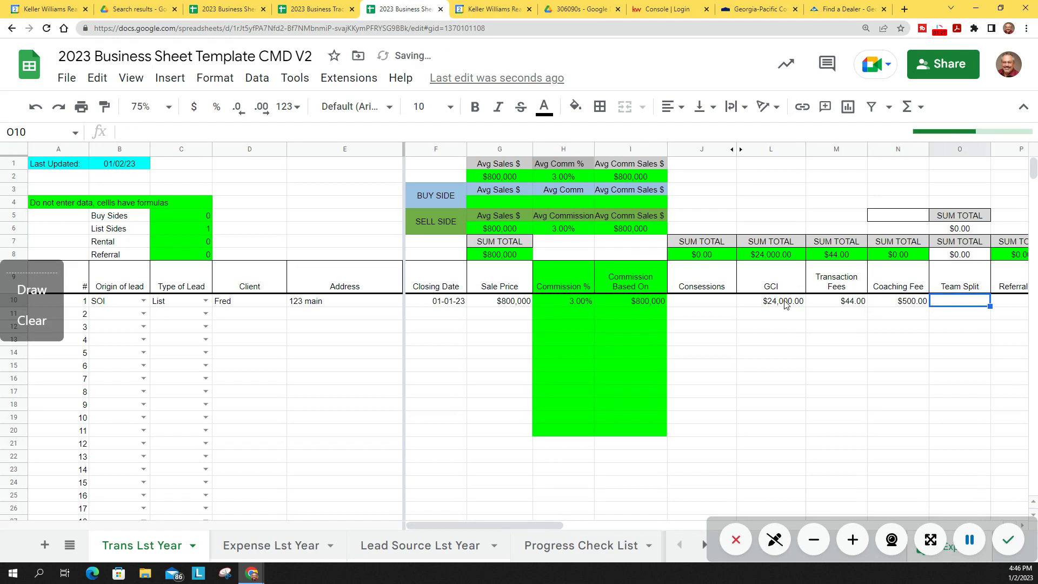
Step: Hide the Team Split column
{"action": "left_click_drag", "start_coordinate": [521, 520], "coordinate": [590, 519]}
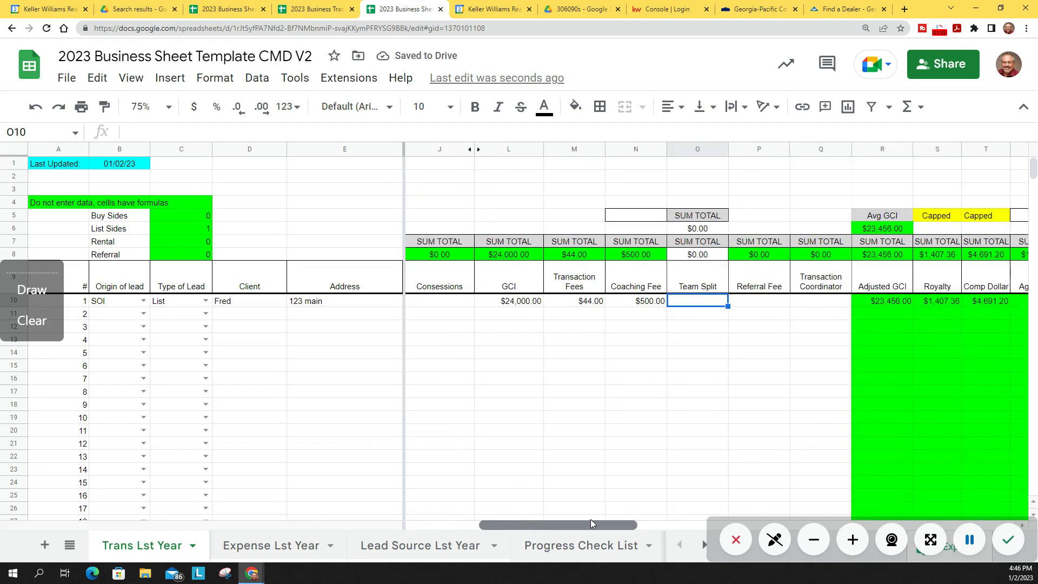
{"action": "left_click", "coordinate": [697, 147]}
{"action": "right_click", "coordinate": [696, 146]}
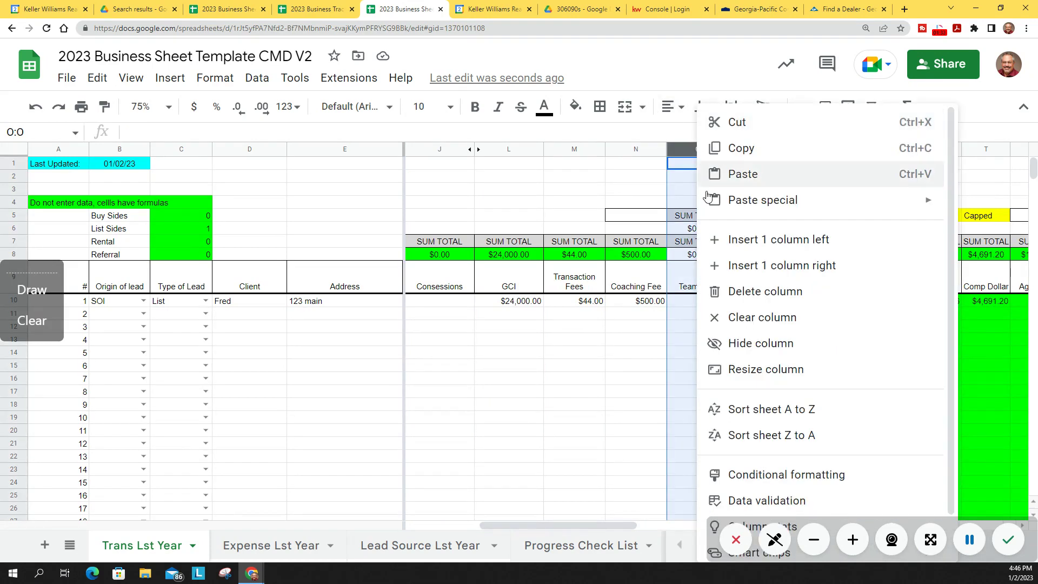
{"action": "left_click", "coordinate": [742, 342]}
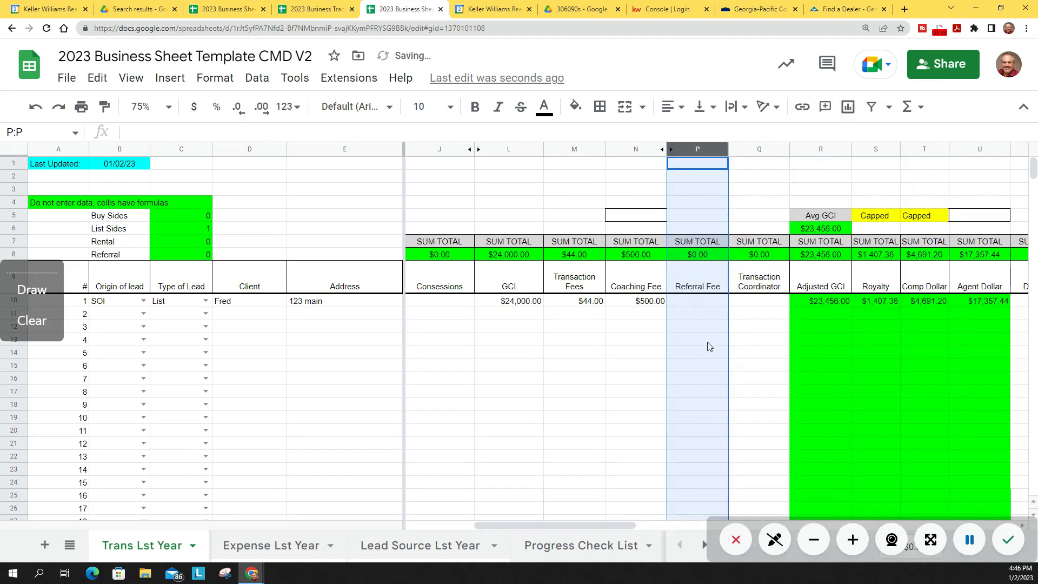
Step: Enter a referral fee of 2500 and a transaction coordinator fee of 275 for transaction 1
{"action": "left_click", "coordinate": [696, 301]}
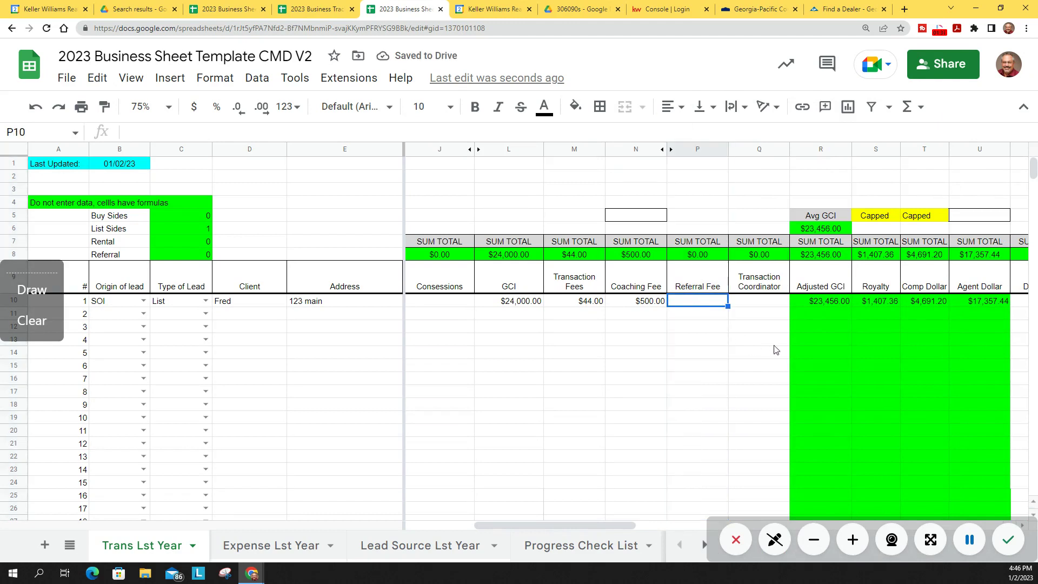
{"action": "type", "text": "2500"}
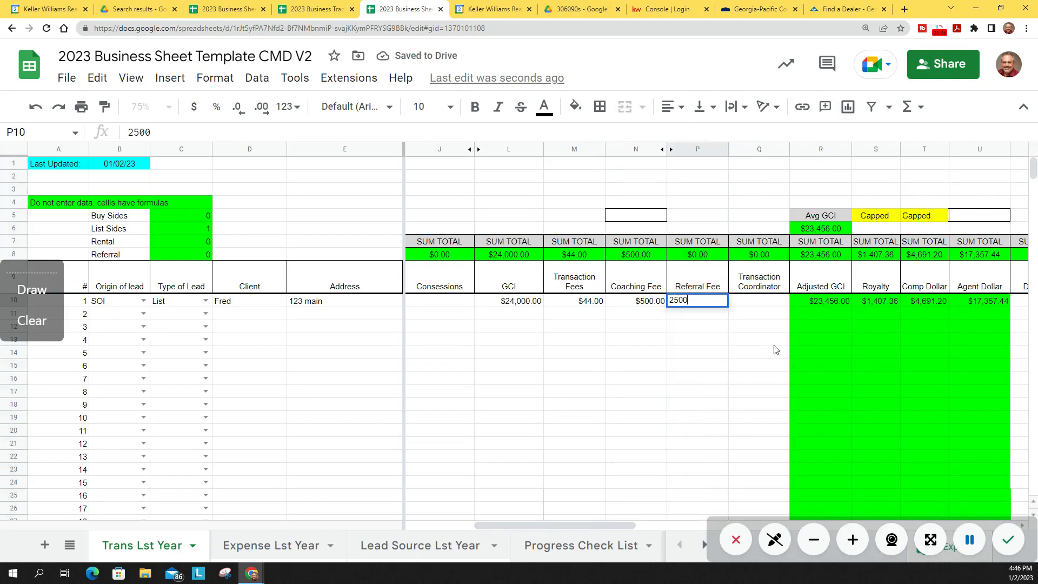
{"action": "key", "text": "Tab"}
{"action": "type", "text": "275"}
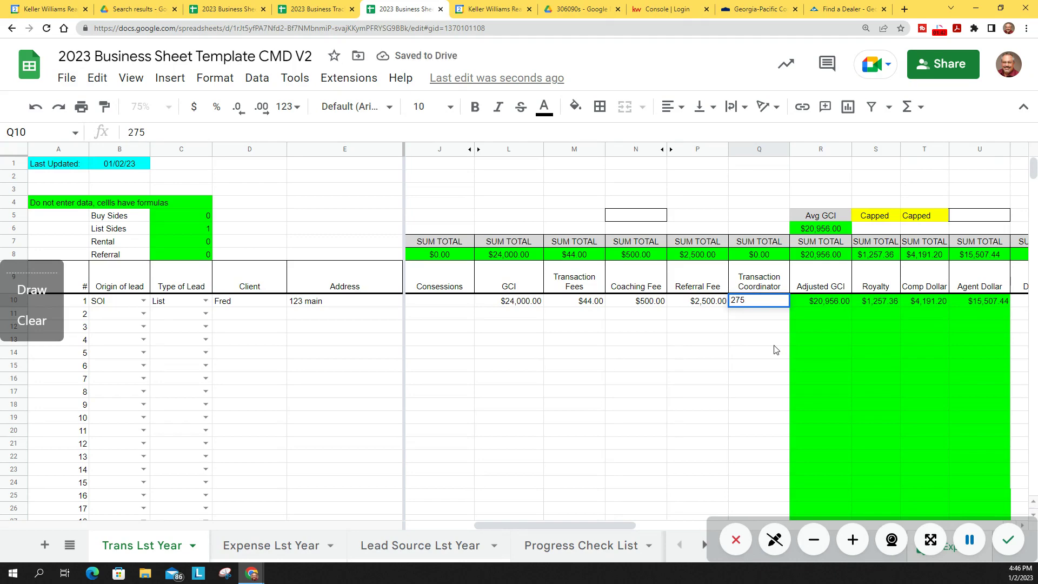
{"action": "key", "text": "Tab"}
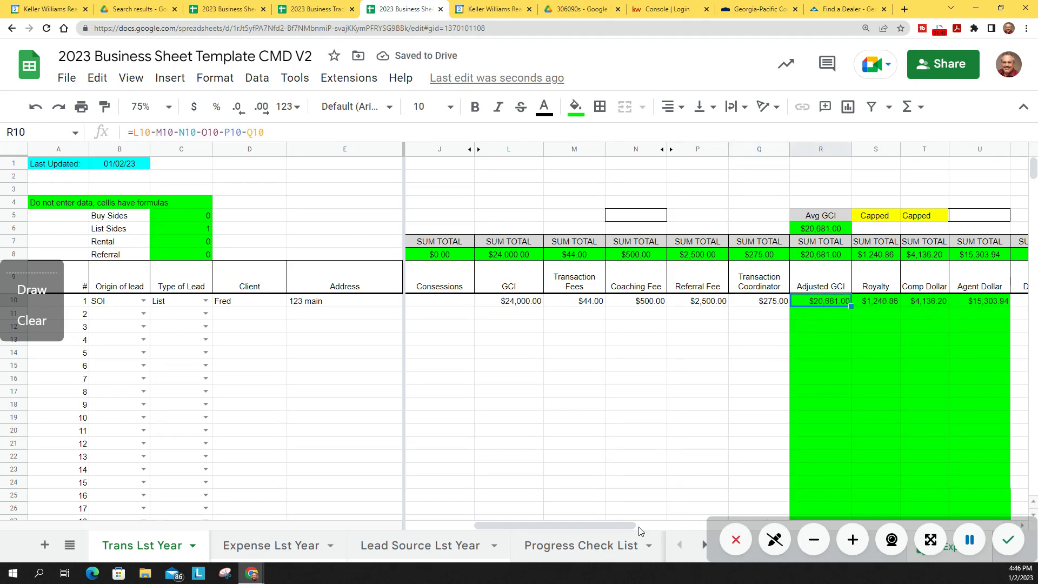
Step: Enter a donation of 10 for transaction 1
{"action": "left_click_drag", "start_coordinate": [612, 523], "coordinate": [719, 506]}
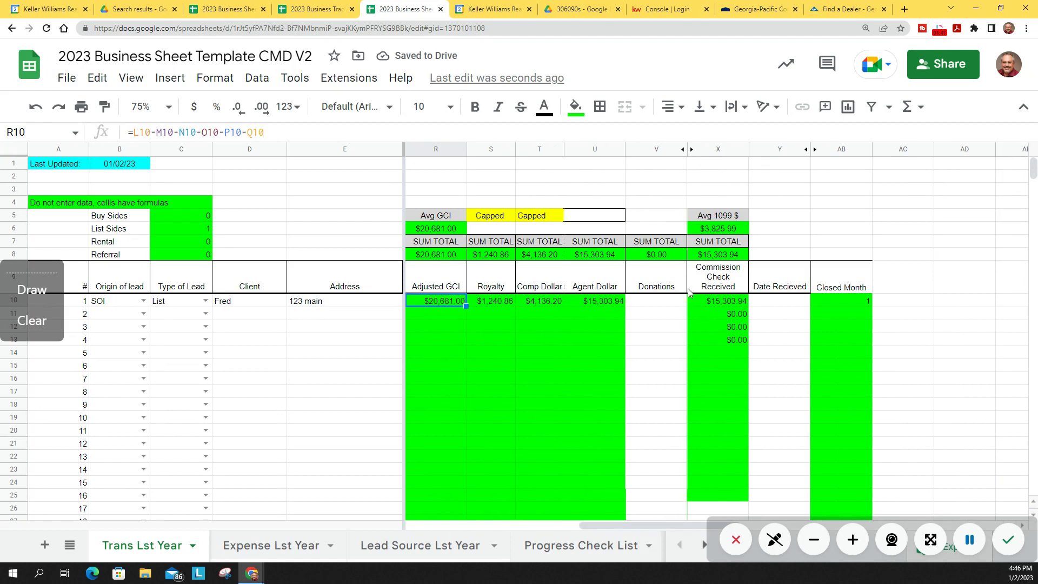
{"action": "left_click", "coordinate": [670, 305]}
{"action": "type", "text": "10"}
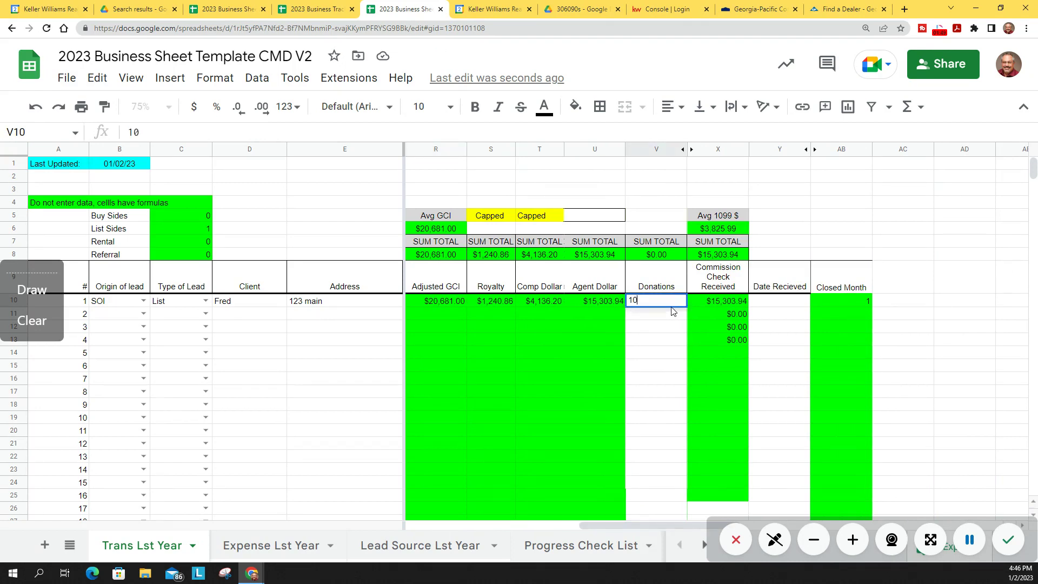
{"action": "key", "text": "Return"}
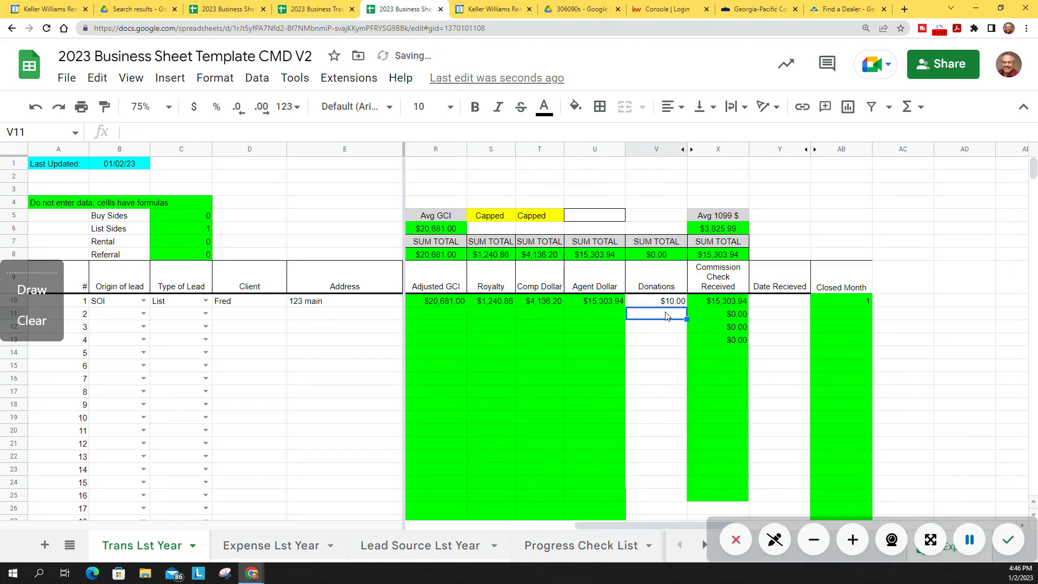
Step: Enter 2/6 as the date received for transaction 1
{"action": "left_click", "coordinate": [761, 303]}
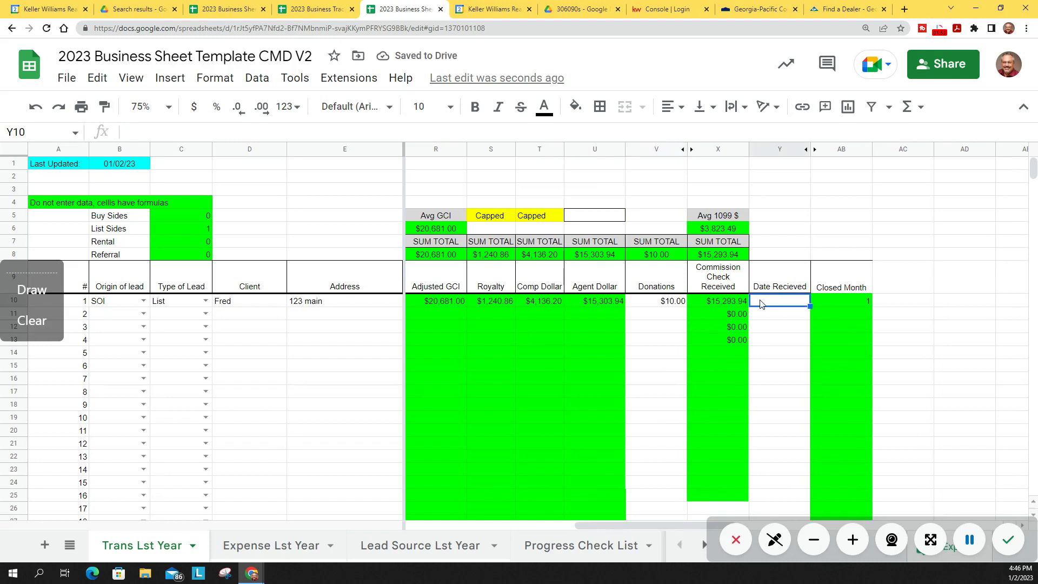
{"action": "type", "text": "2/6"}
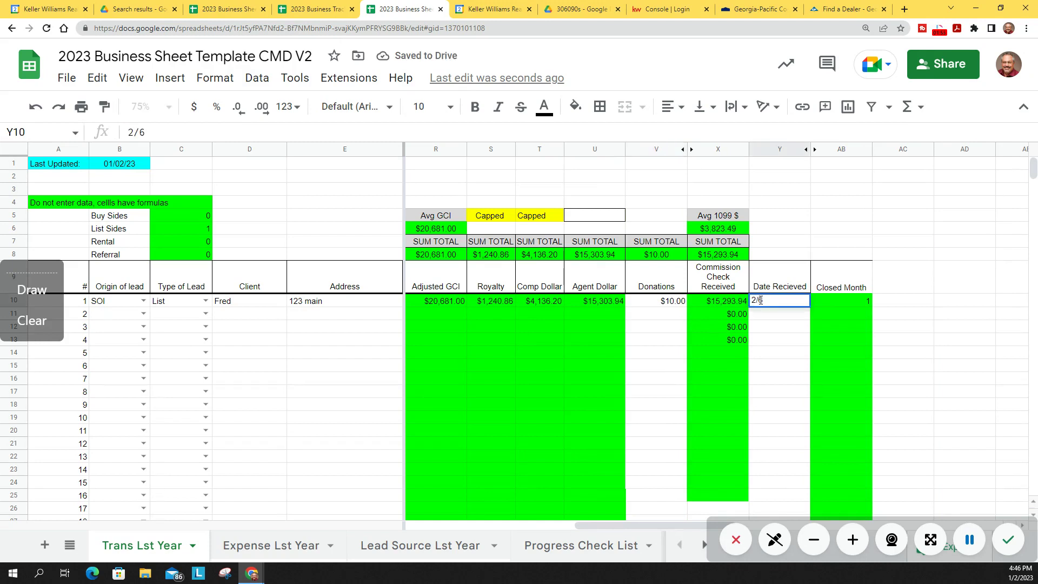
{"action": "key", "text": "Return"}
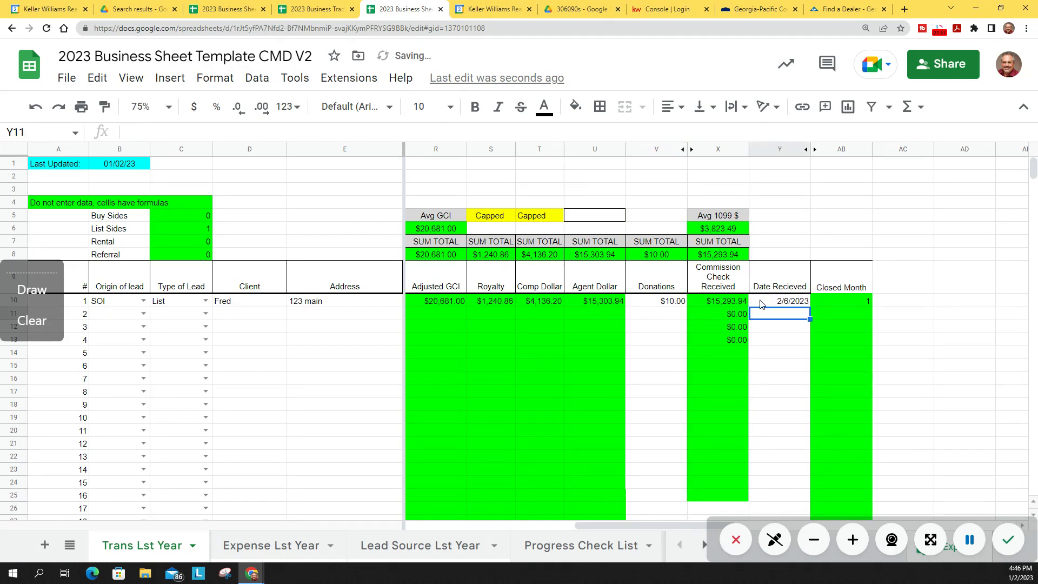
{"action": "left_click", "coordinate": [760, 304]}
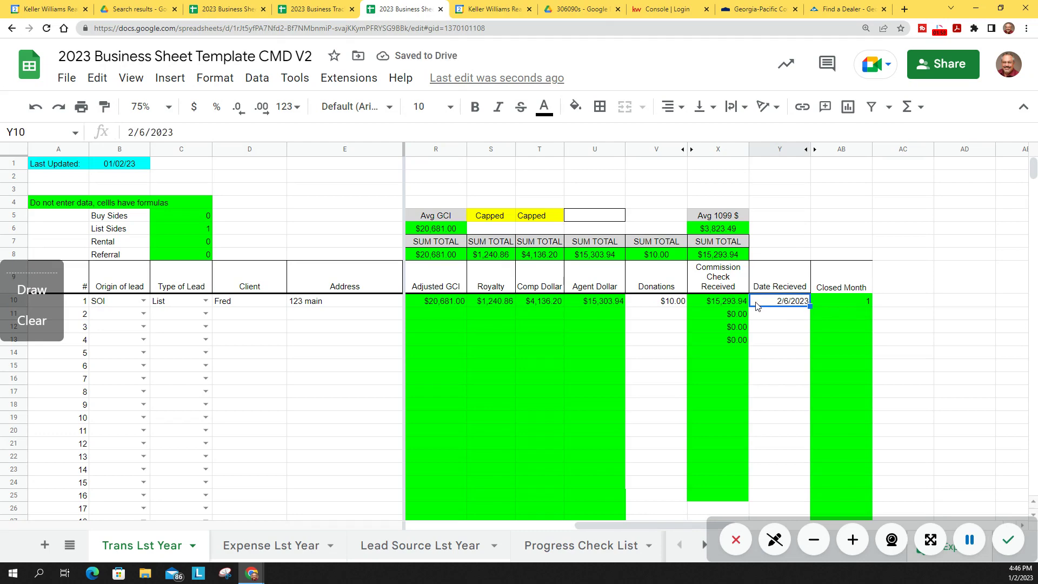
Step: Set transaction 2's origin of lead to Open House and its type of lead to Buy
{"action": "left_click_drag", "start_coordinate": [654, 524], "coordinate": [450, 549]}
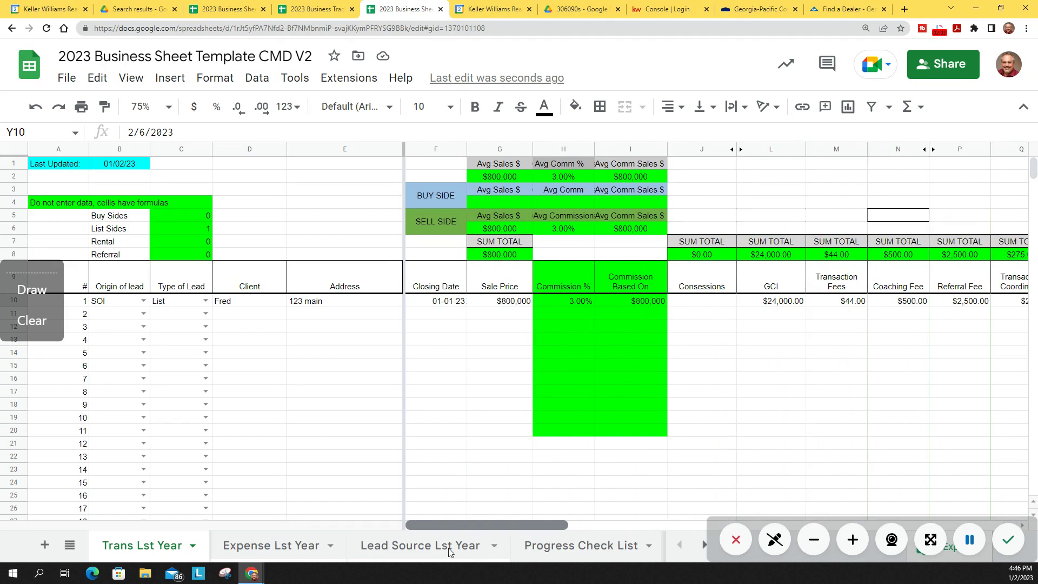
{"action": "left_click", "coordinate": [144, 313]}
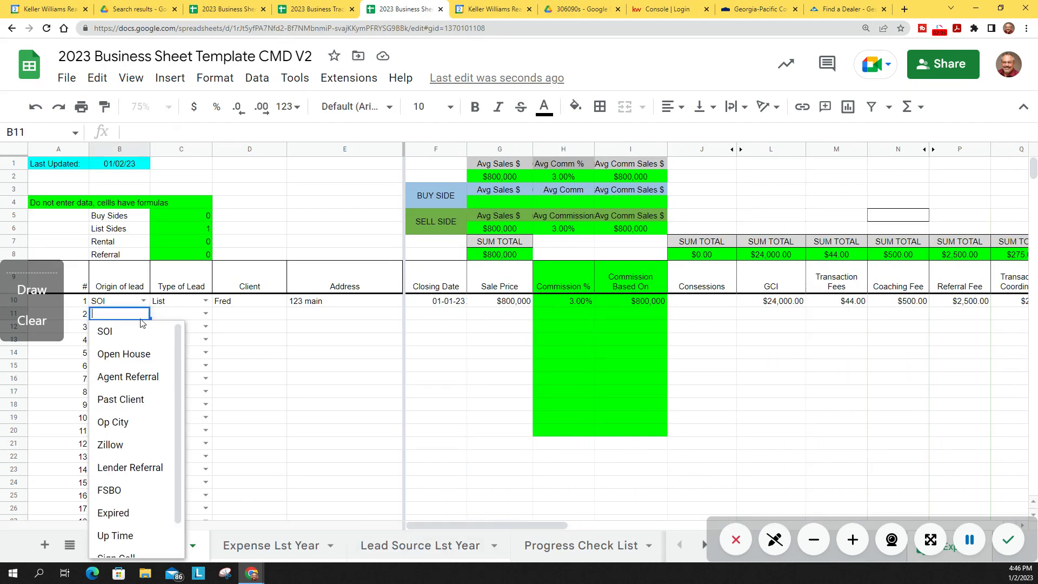
{"action": "left_click", "coordinate": [113, 356]}
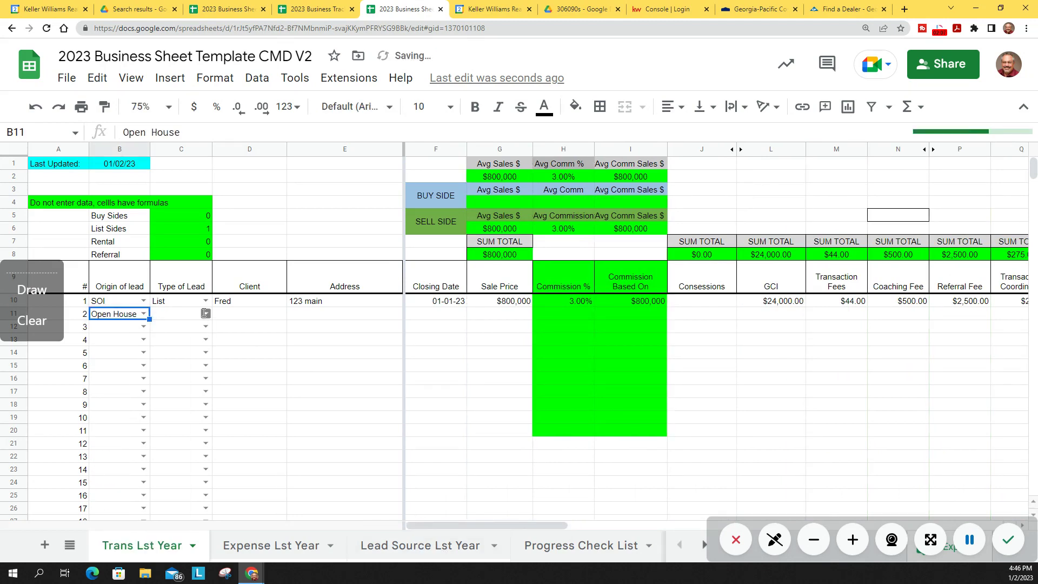
{"action": "left_click", "coordinate": [205, 313]}
{"action": "left_click", "coordinate": [162, 332]}
Step: Enter the client's name and the property address for transaction 2, correcting the misspelled street name
{"action": "left_click", "coordinate": [237, 312]}
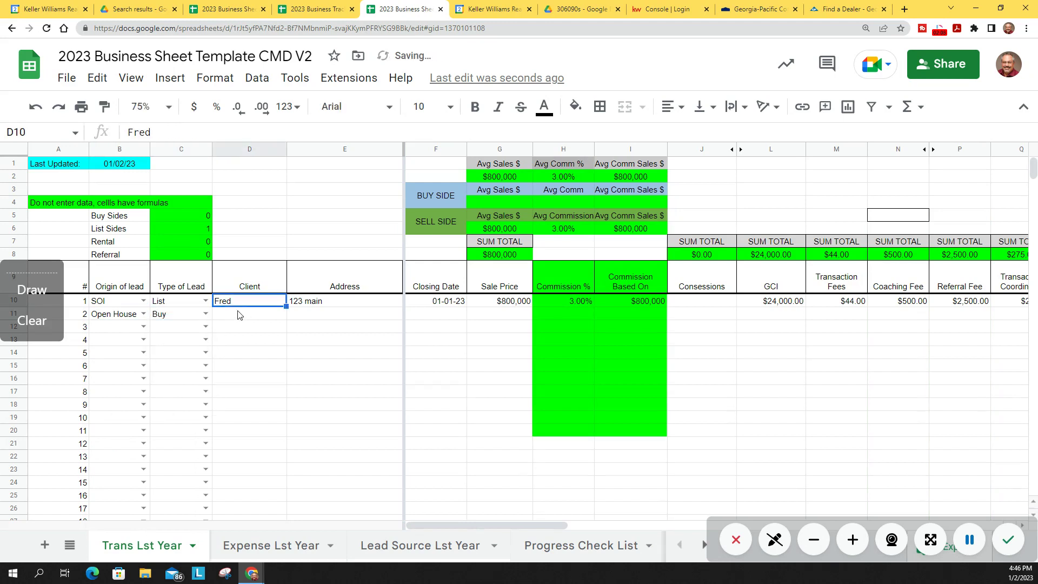
{"action": "type", "text": "Dave"}
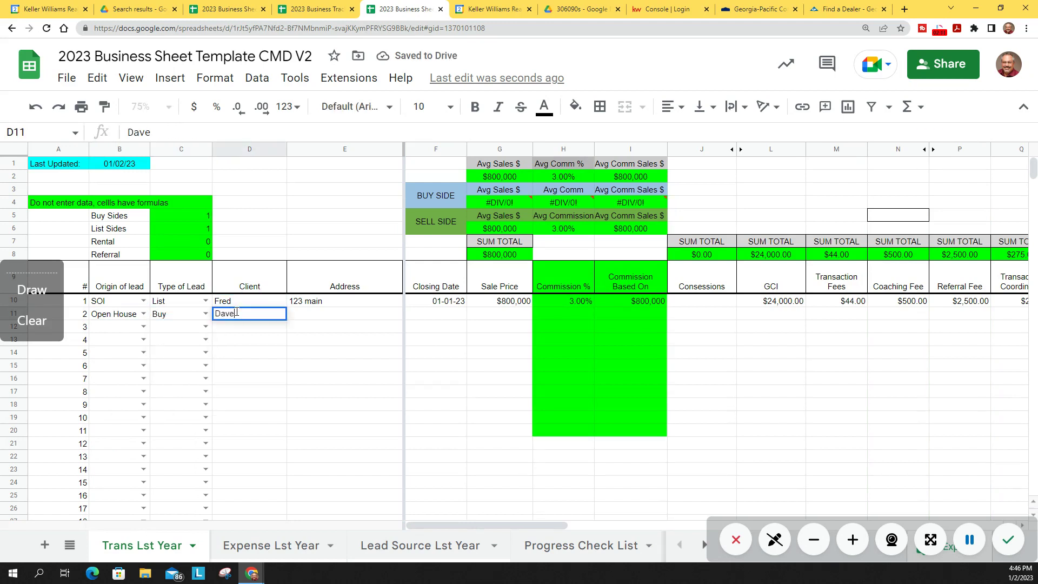
{"action": "key", "text": "Tab"}
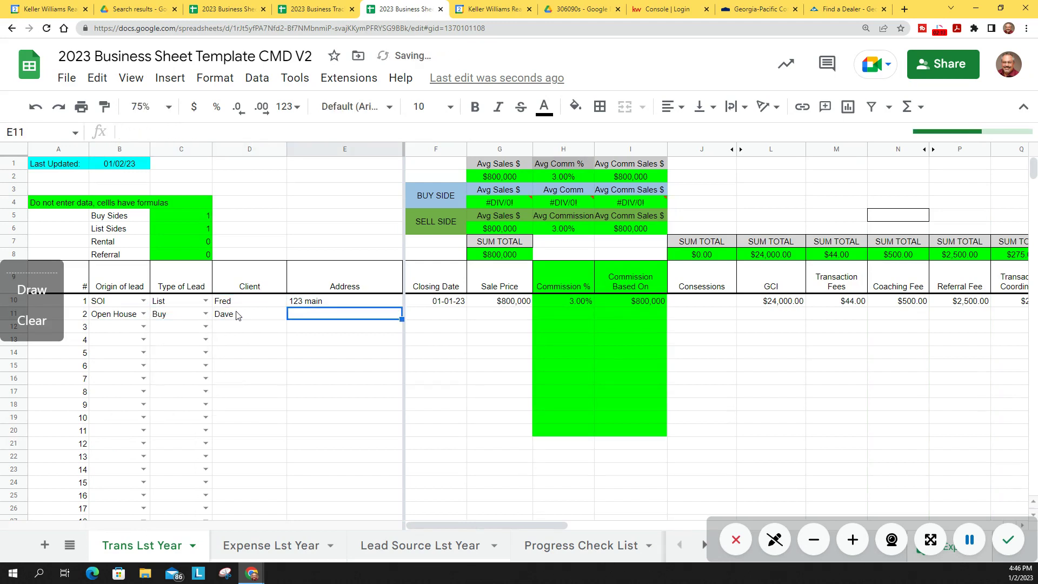
{"action": "type", "text": "12"}
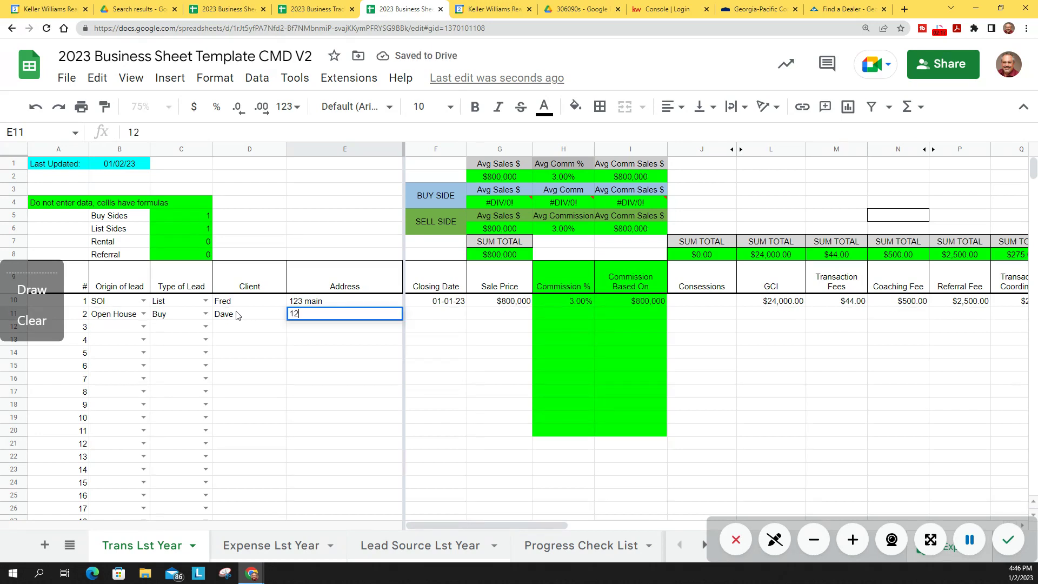
{"action": "type", "text": " mian"}
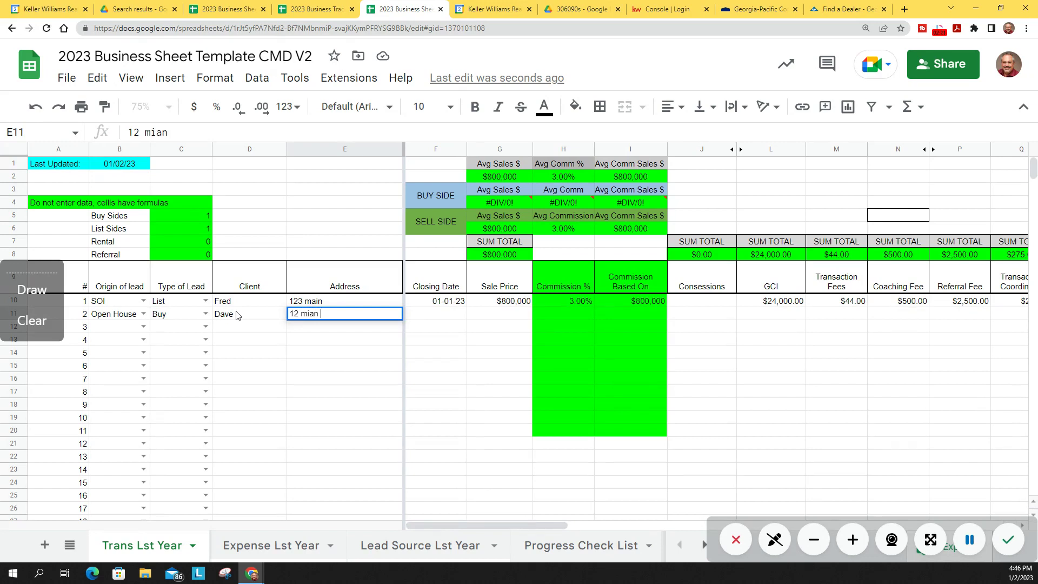
{"action": "key", "text": "Tab"}
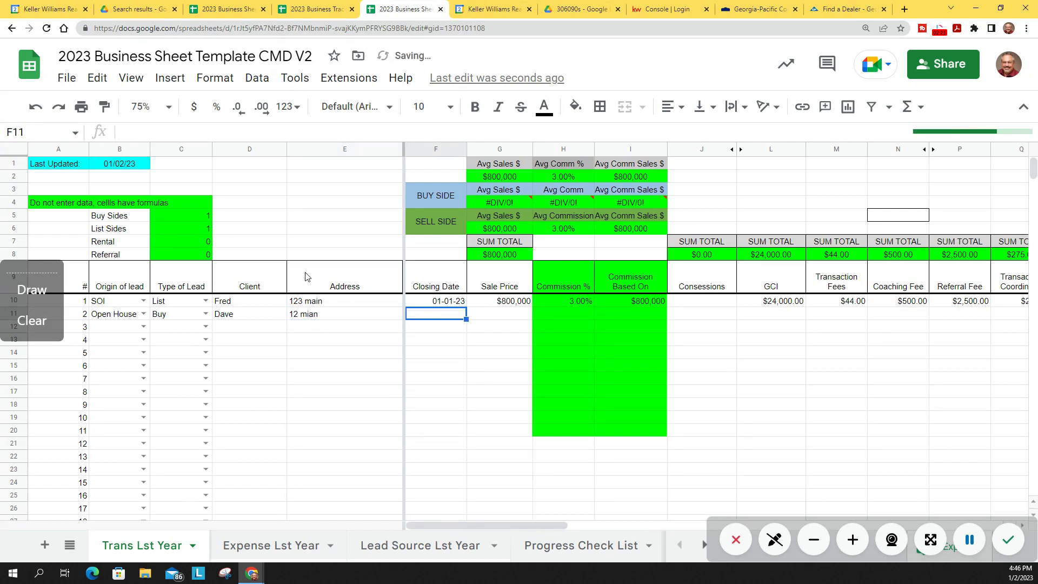
{"action": "key", "text": "Left"}
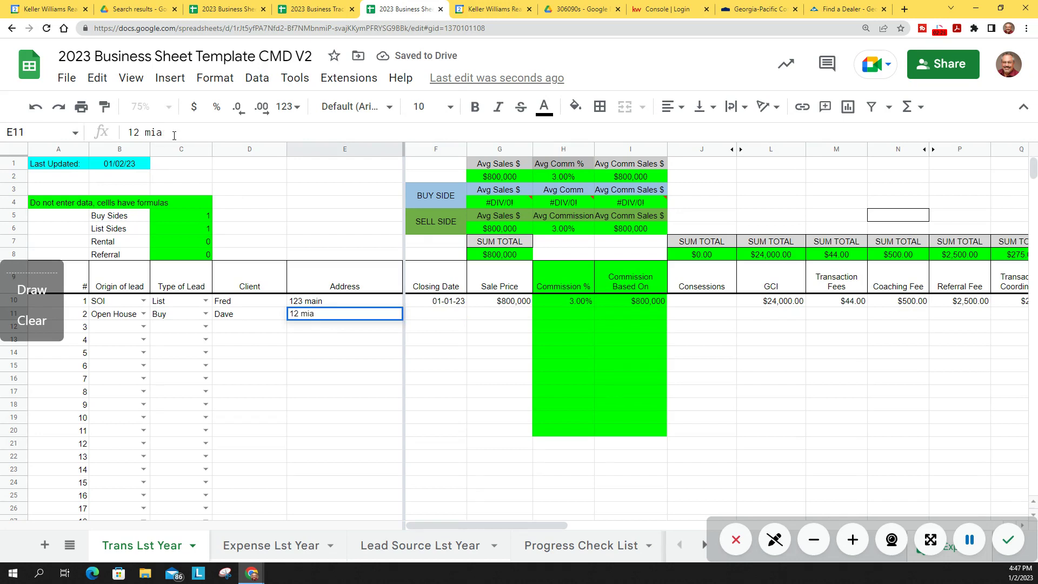
{"action": "key", "text": "BackSpace"}
{"action": "key", "text": "BackSpace"}
{"action": "type", "text": "ain"}
{"action": "key", "text": "Tab"}
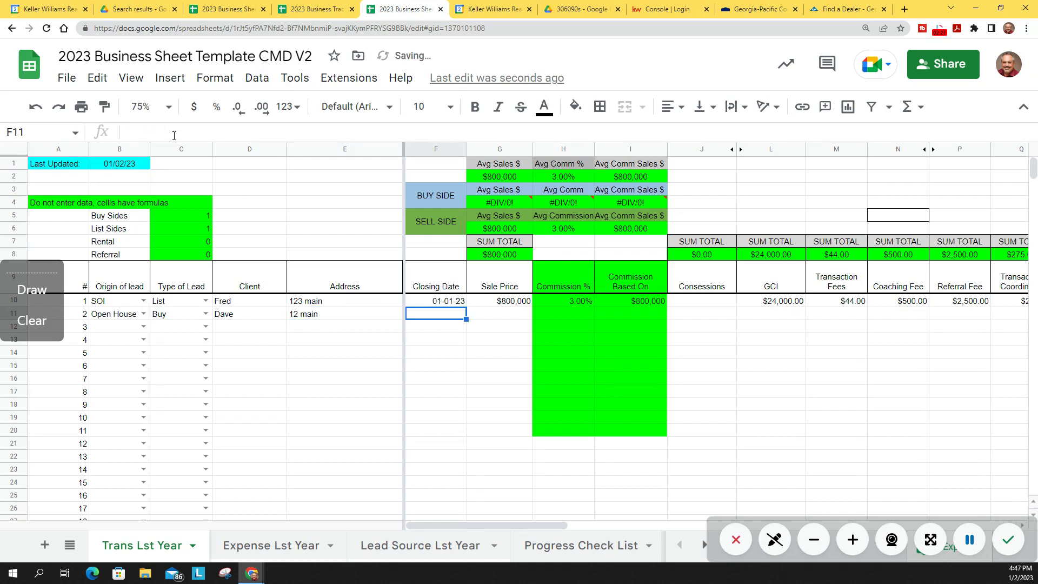
Step: Enter a closing date of 2.4.23 and a sale price of 500000 for transaction 2
{"action": "type", "text": "2."}
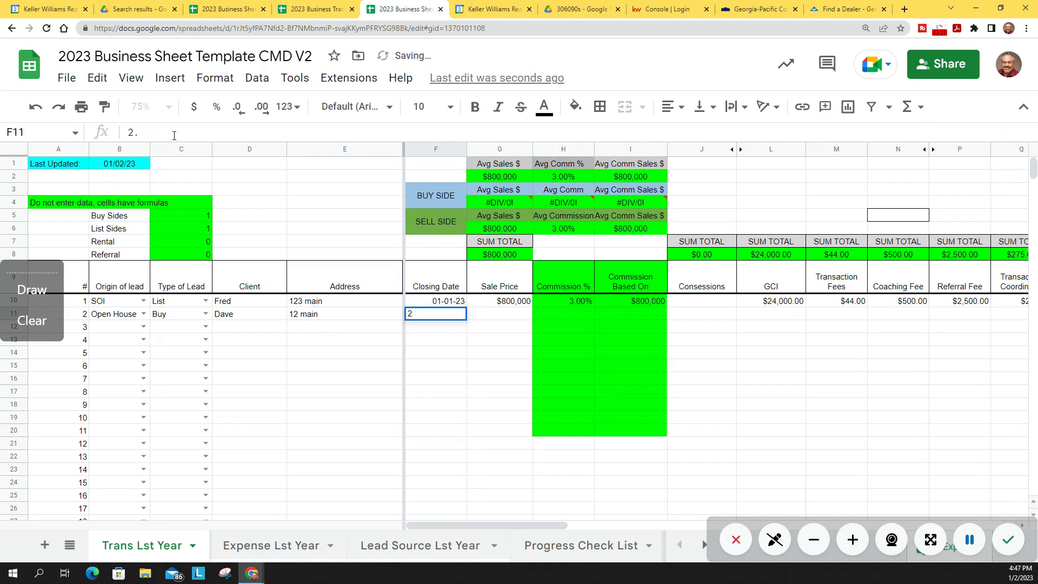
{"action": "type", "text": "4.23"}
{"action": "key", "text": "Tab"}
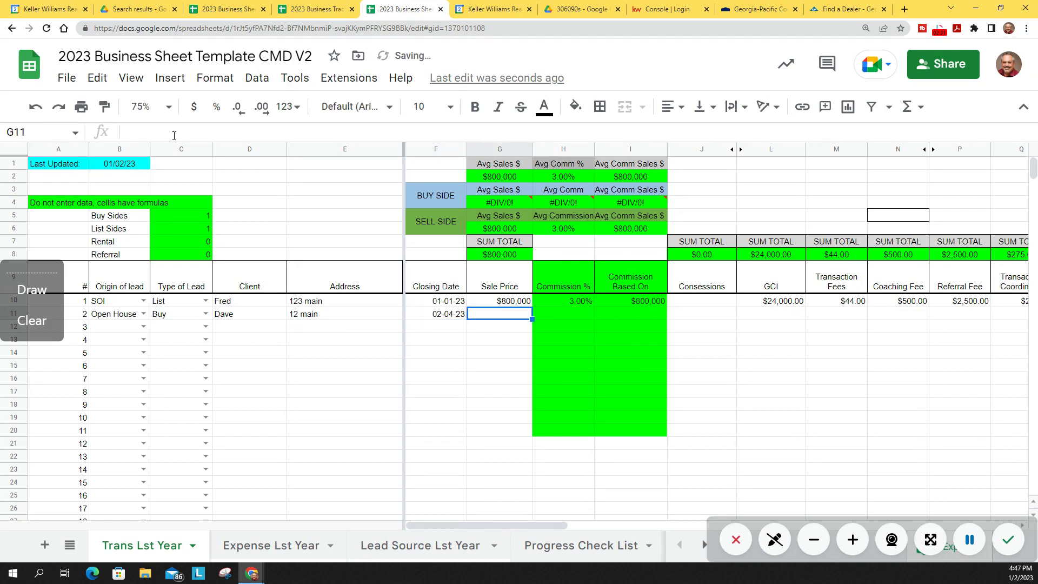
{"action": "type", "text": "500,00"}
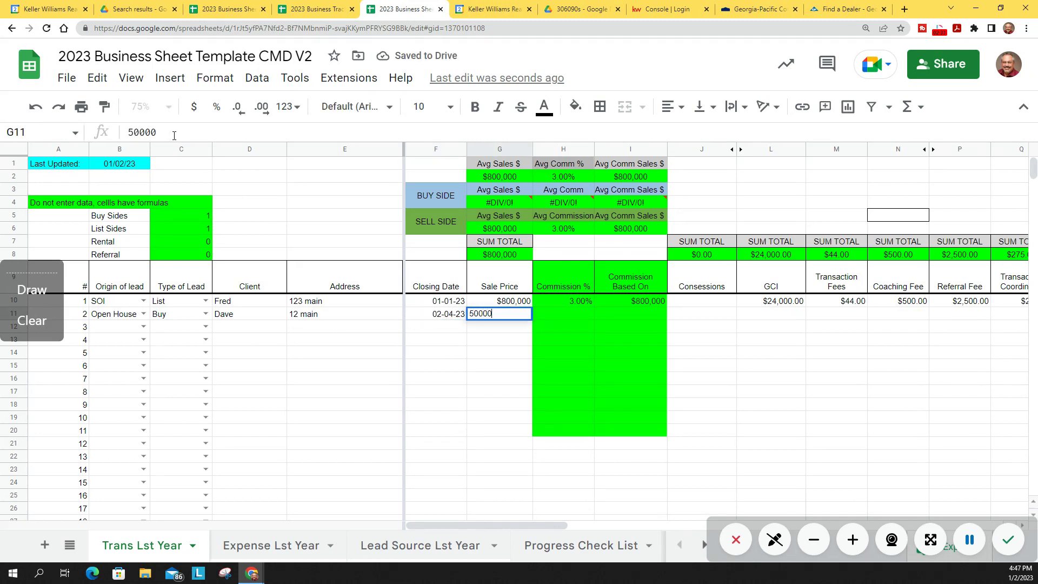
{"action": "type", "text": "0"}
{"action": "key", "text": "Tab"}
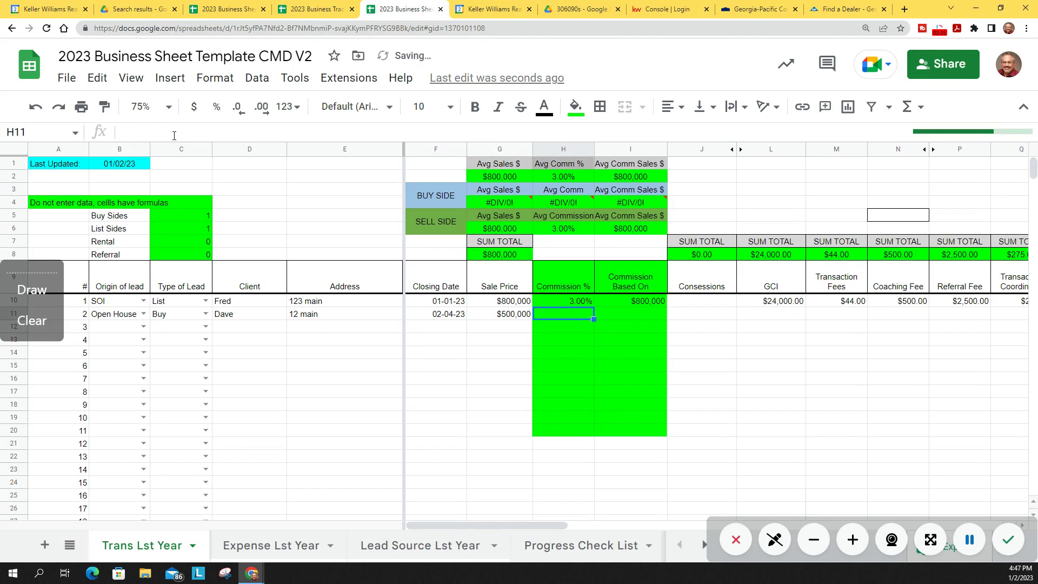
Step: Enter a GCI of 10000 for transaction 2
{"action": "key", "text": "Tab"}
{"action": "key", "text": "Tab"}
{"action": "key", "text": "Tab"}
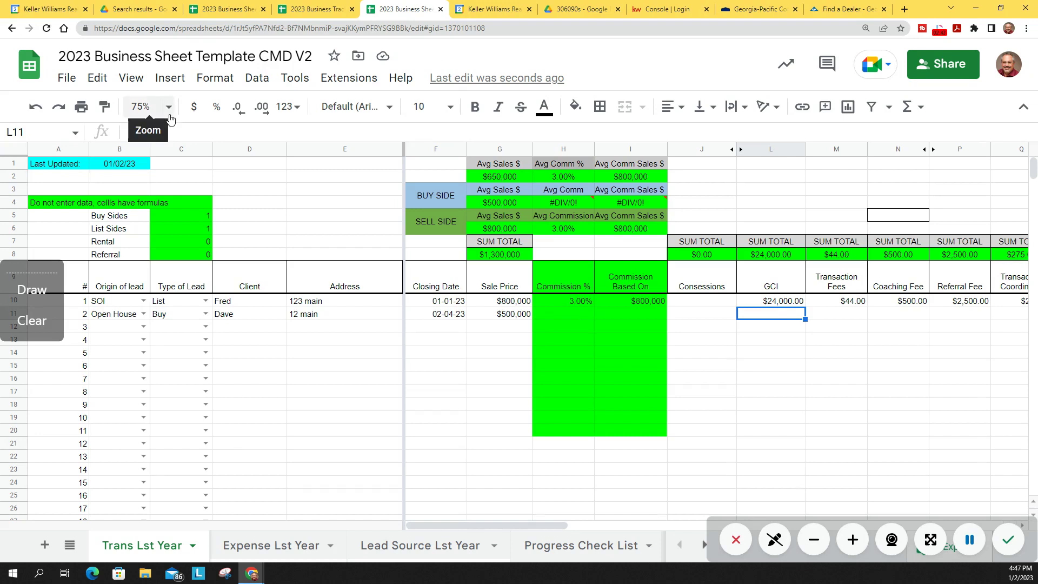
{"action": "type", "text": "10,000"}
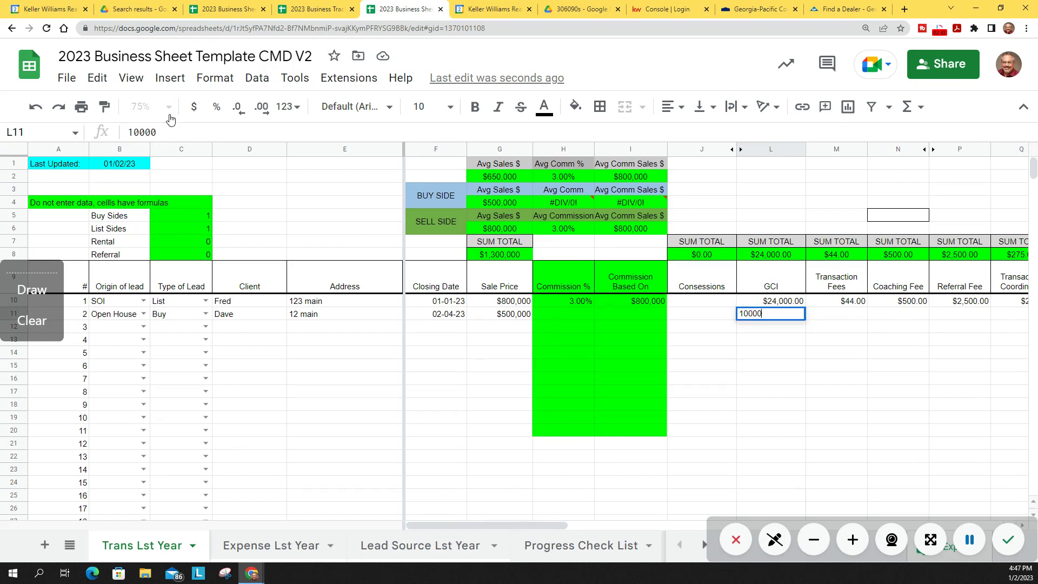
{"action": "key", "text": "Return"}
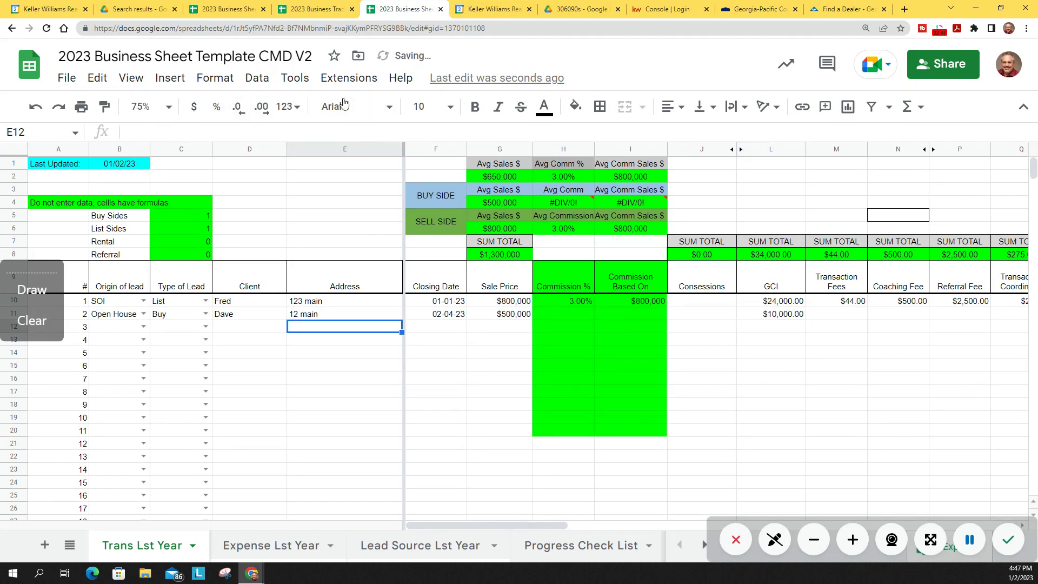
Step: Fill the Commission % and Commission Based On formulas from transaction 1 down to transaction 2
{"action": "left_click_drag", "start_coordinate": [583, 297], "coordinate": [611, 298]}
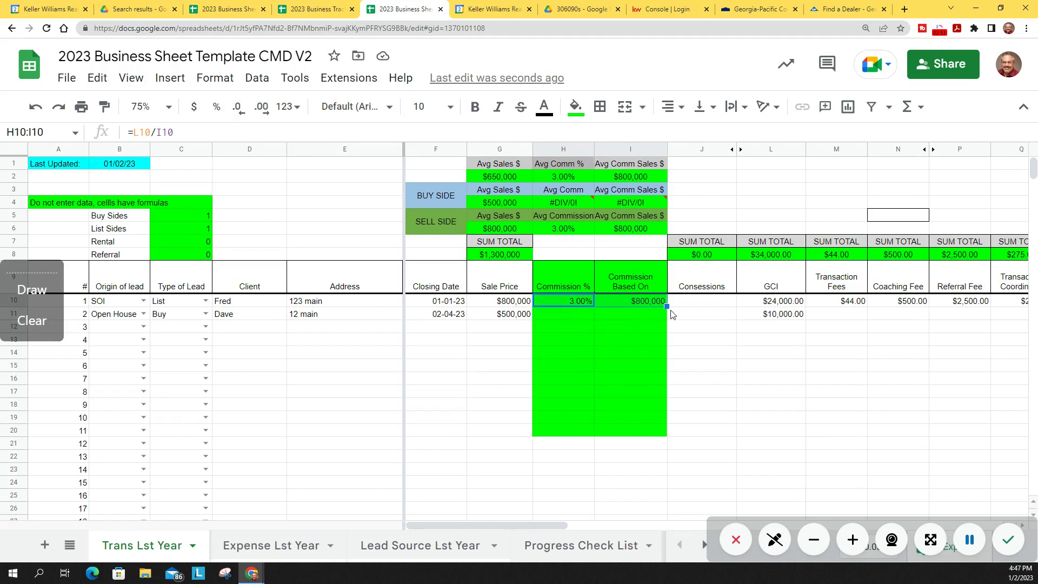
{"action": "left_click_drag", "start_coordinate": [667, 306], "coordinate": [667, 319]}
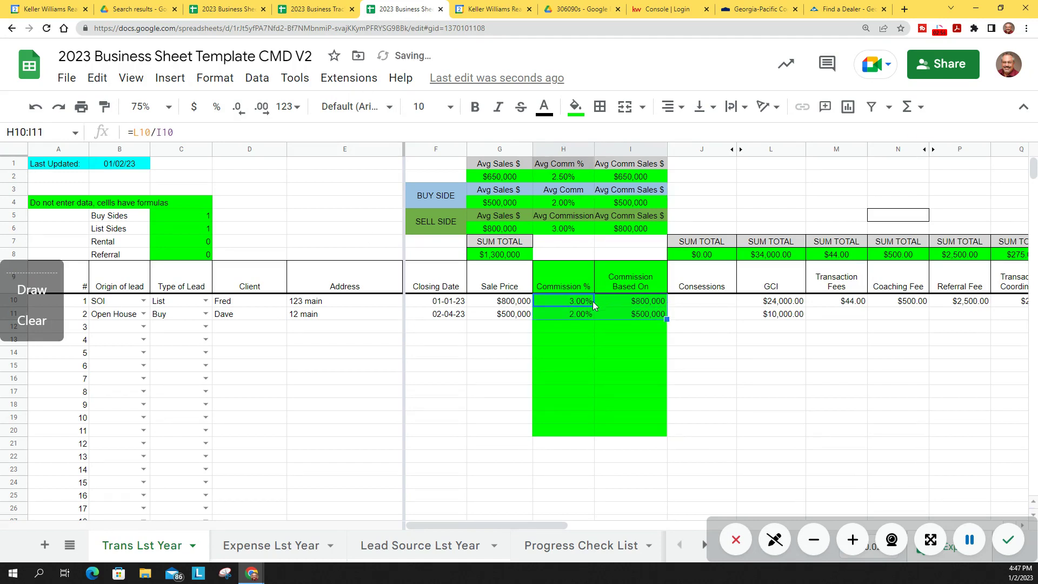
Step: Try filling the Commission Based On formula from row 11 down to row 17, and clear I12:I18 again
{"action": "left_click_drag", "start_coordinate": [585, 303], "coordinate": [614, 303]}
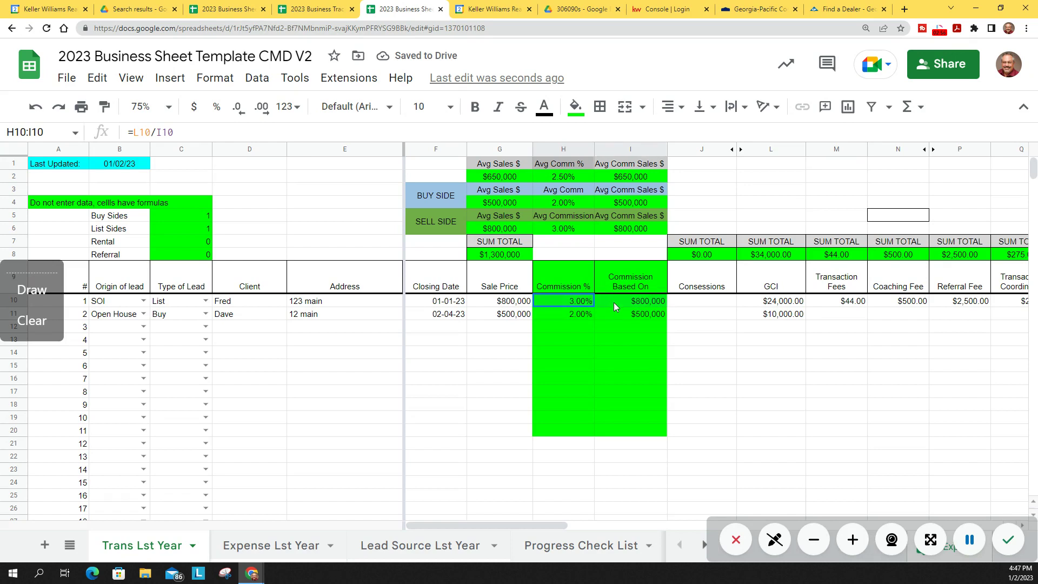
{"action": "left_click", "coordinate": [652, 313]}
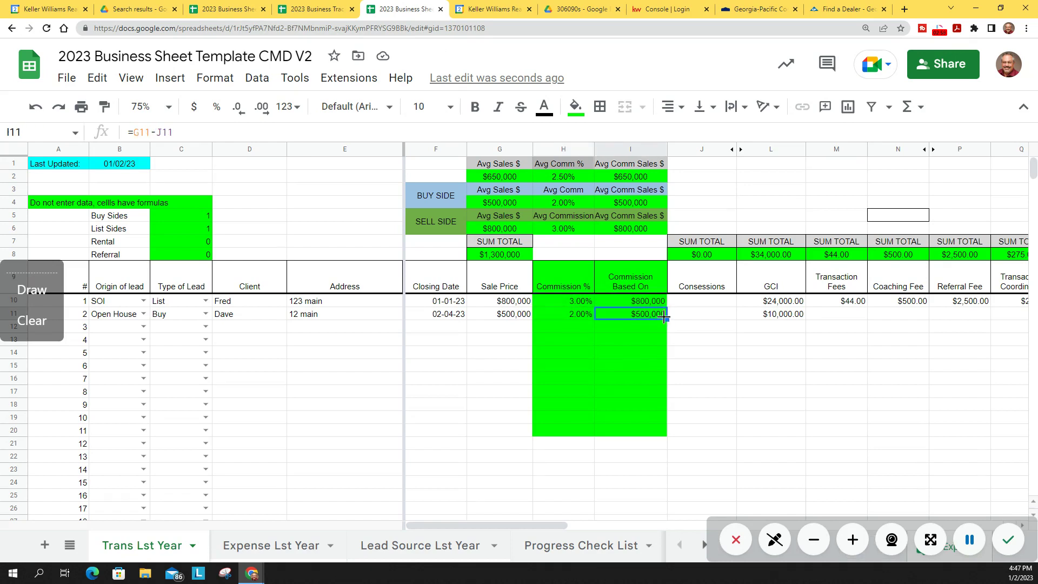
{"action": "left_click", "coordinate": [630, 177]}
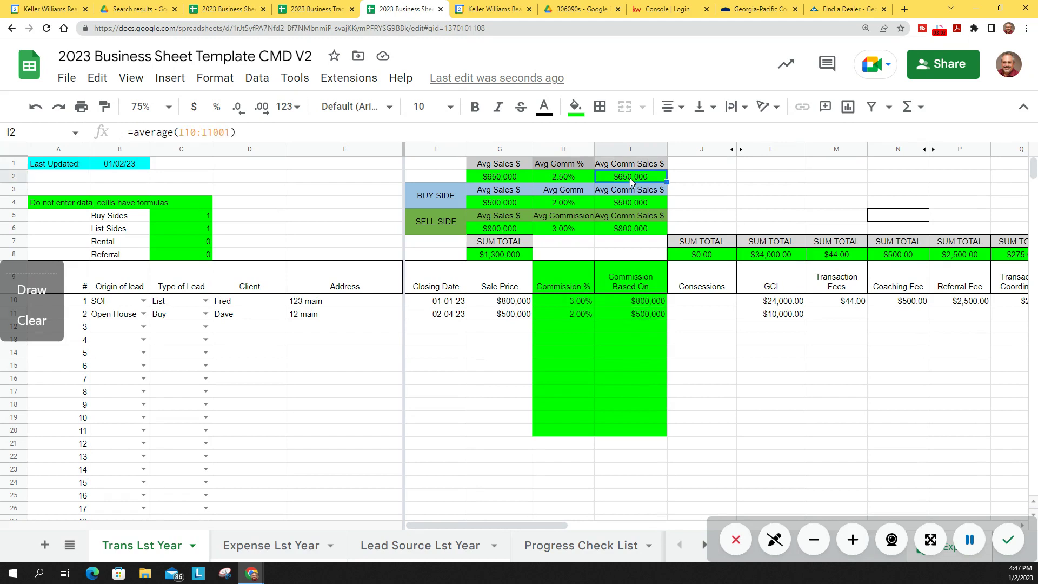
{"action": "left_click", "coordinate": [656, 315]}
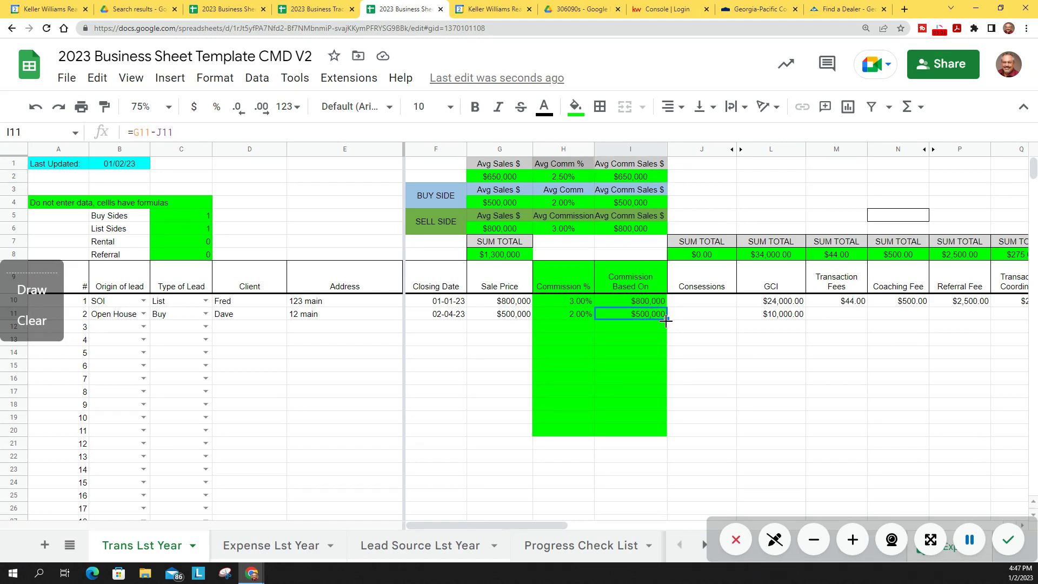
{"action": "left_click_drag", "start_coordinate": [667, 319], "coordinate": [664, 394]}
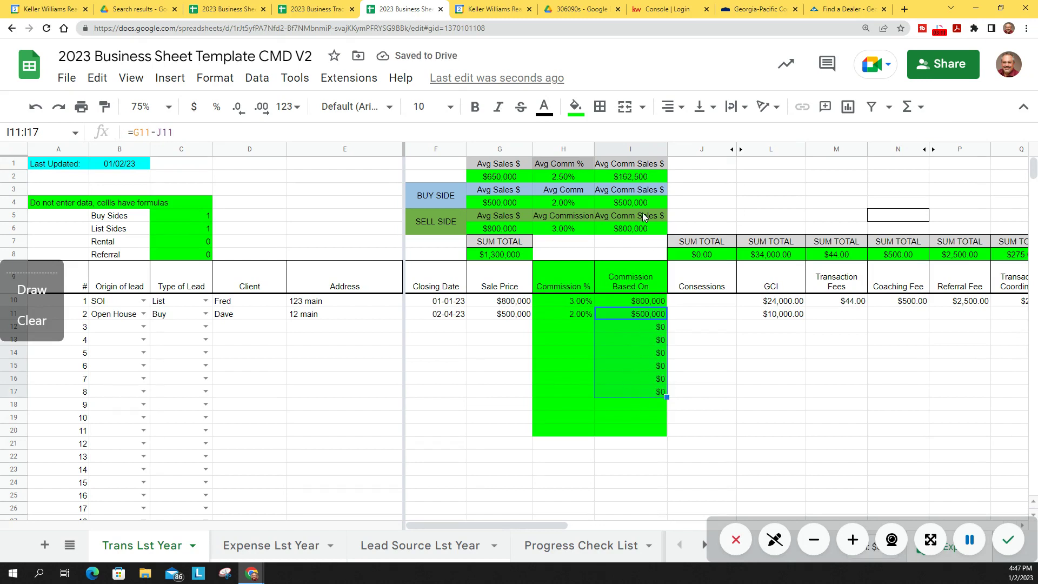
{"action": "left_click_drag", "start_coordinate": [637, 326], "coordinate": [636, 404]}
{"action": "key", "text": "Delete"}
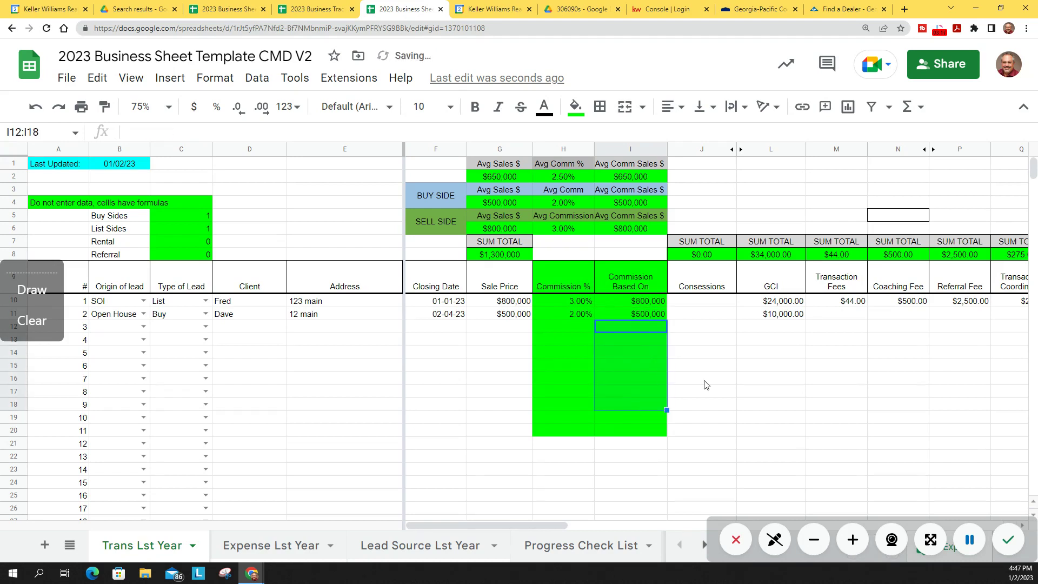
Step: Enter transaction fees of 44 and a coaching fee of 0 for transaction 2
{"action": "left_click", "coordinate": [849, 315]}
{"action": "type", "text": "44"}
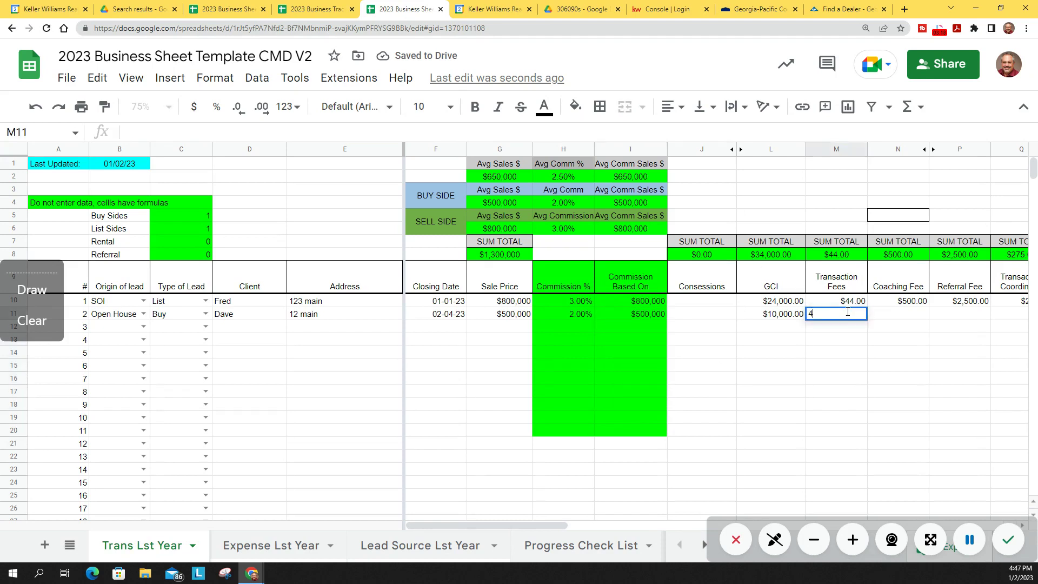
{"action": "key", "text": "Tab"}
{"action": "type", "text": "0"}
{"action": "key", "text": "Tab"}
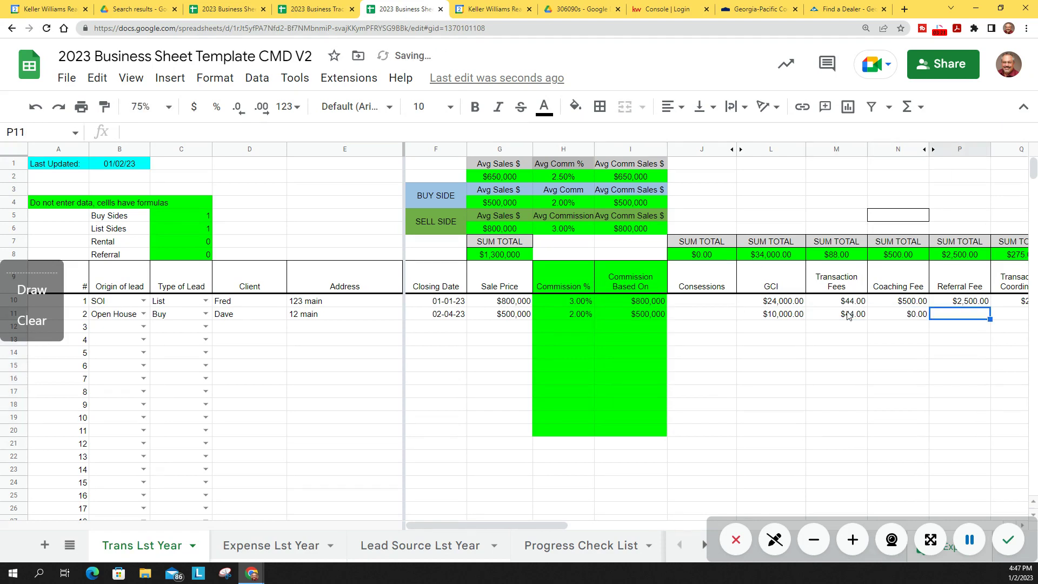
Step: Enter a referral fee of 0 and a transaction coordinator fee of 275 for transaction 2
{"action": "type", "text": "0"}
{"action": "key", "text": "Tab"}
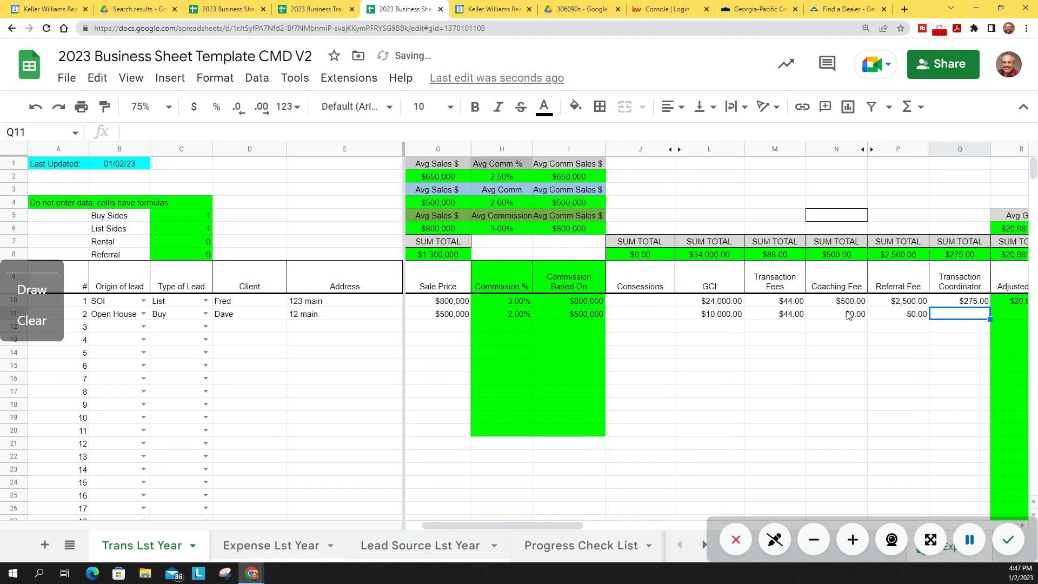
{"action": "type", "text": "275"}
{"action": "key", "text": "Tab"}
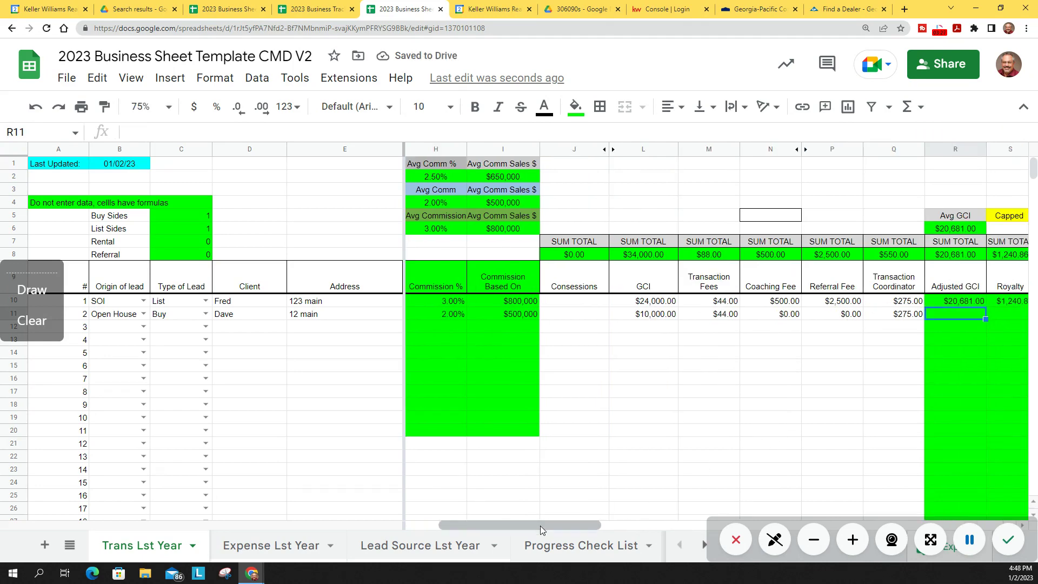
{"action": "left_click_drag", "start_coordinate": [540, 525], "coordinate": [638, 515]}
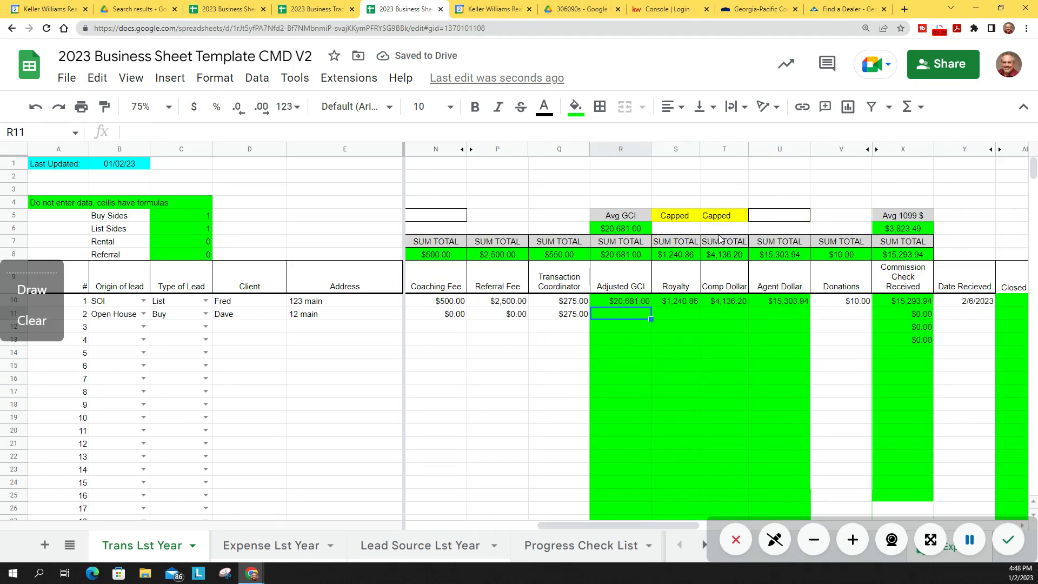
Step: Fill the Adjusted GCI through Agent Dollar formulas down to transaction 2 and enter a donation of 50 for it
{"action": "mouse_move", "coordinate": [716, 295]}
{"action": "left_mouse_down"}
{"action": "mouse_move", "coordinate": [810, 306]}
{"action": "mouse_move", "coordinate": [809, 320]}
{"action": "left_mouse_up"}
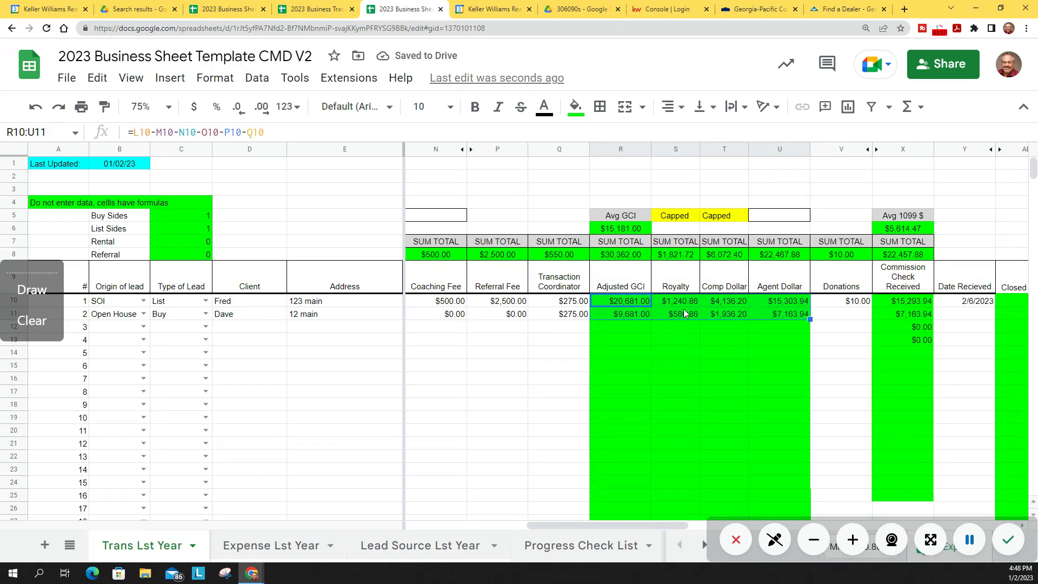
{"action": "left_click", "coordinate": [783, 314]}
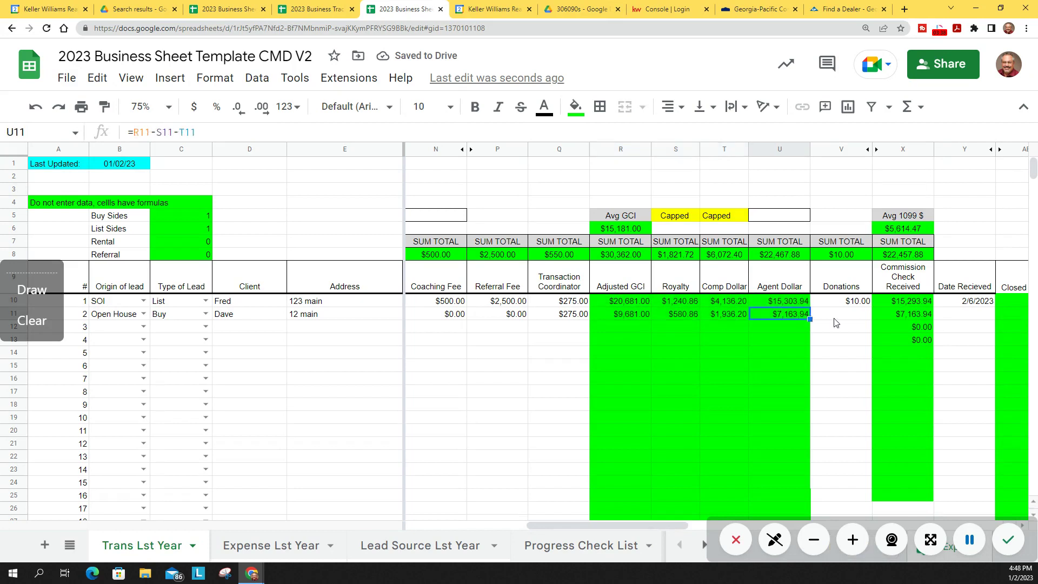
{"action": "left_click", "coordinate": [842, 315]}
{"action": "type", "text": "520"}
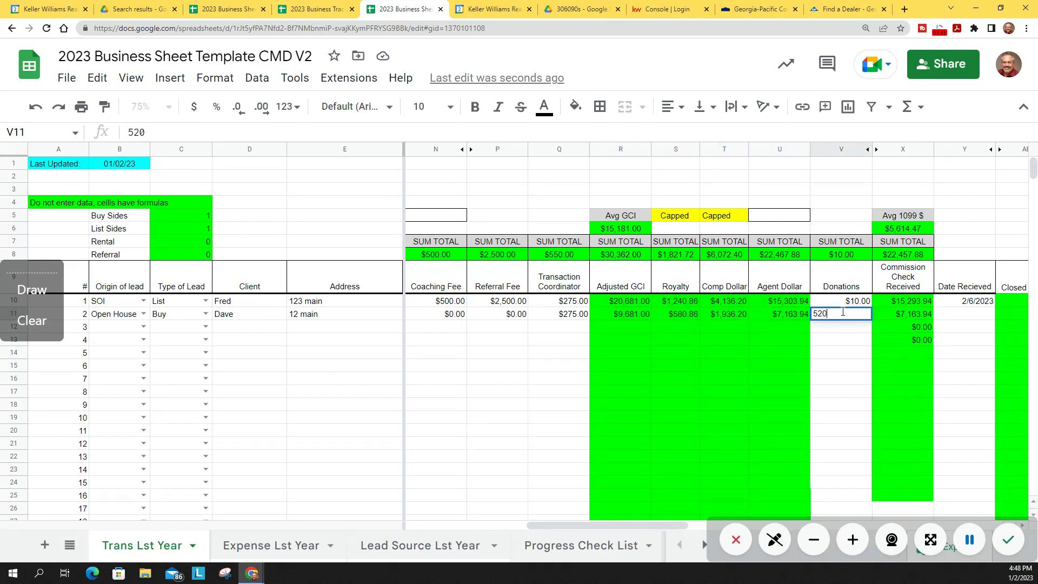
{"action": "key", "text": "BackSpace"}
{"action": "key", "text": "BackSpace"}
{"action": "type", "text": "0"}
{"action": "key", "text": "Tab"}
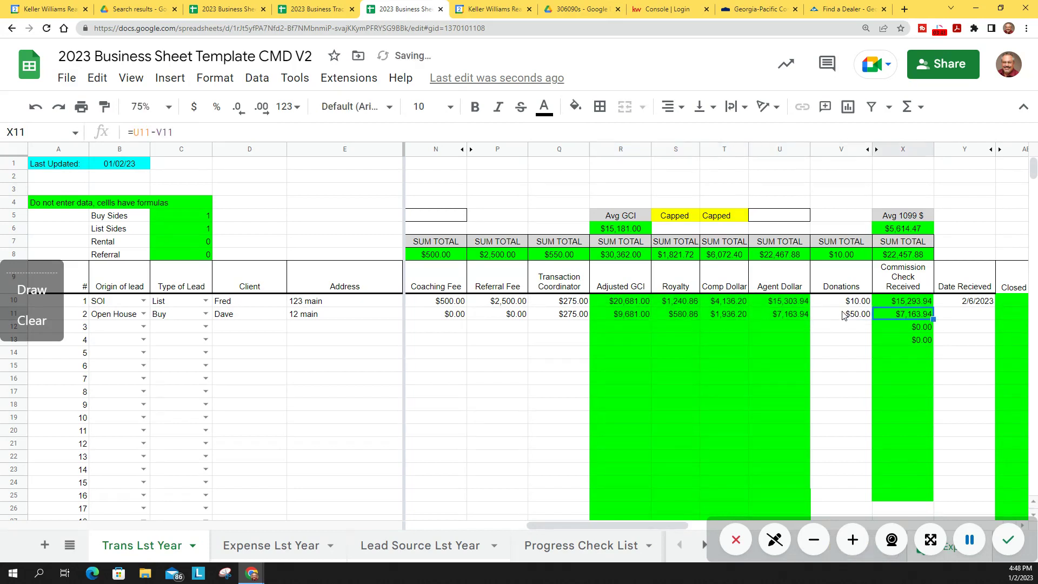
Step: Enter 3/1 as the date received for transaction 2
{"action": "key", "text": "Tab"}
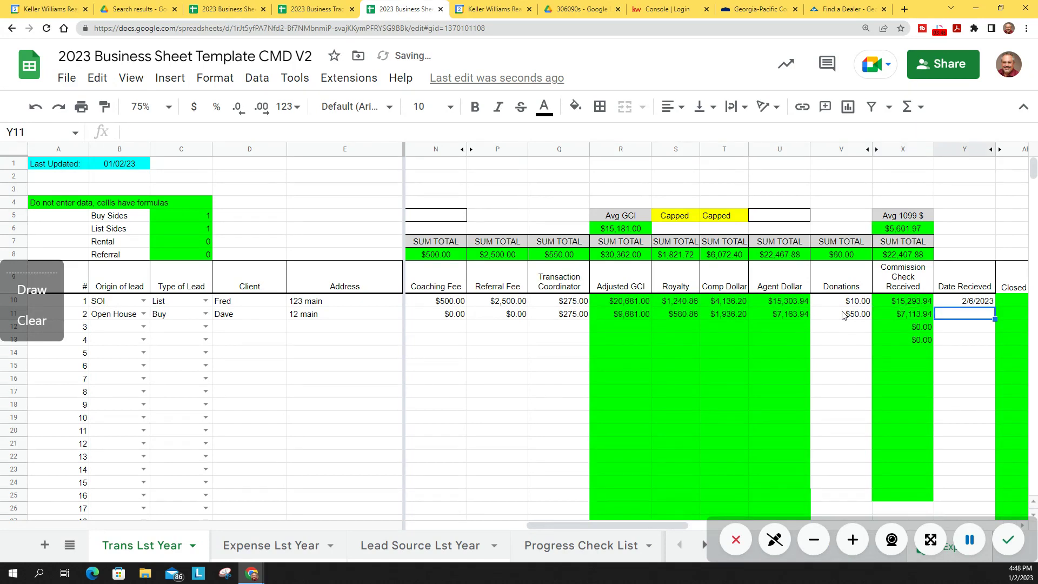
{"action": "type", "text": "3"}
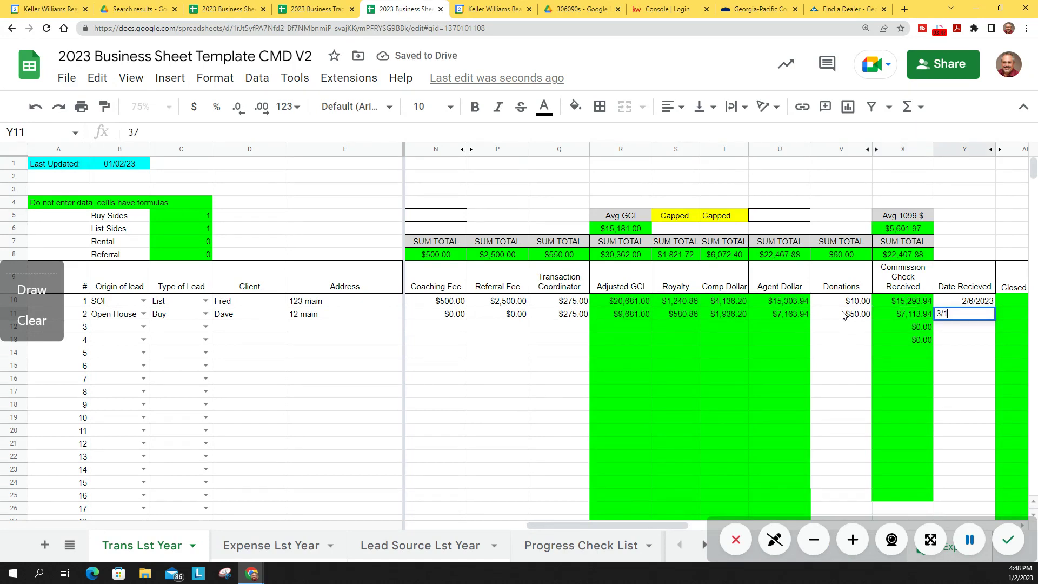
{"action": "type", "text": "/1"}
{"action": "key", "text": "Return"}
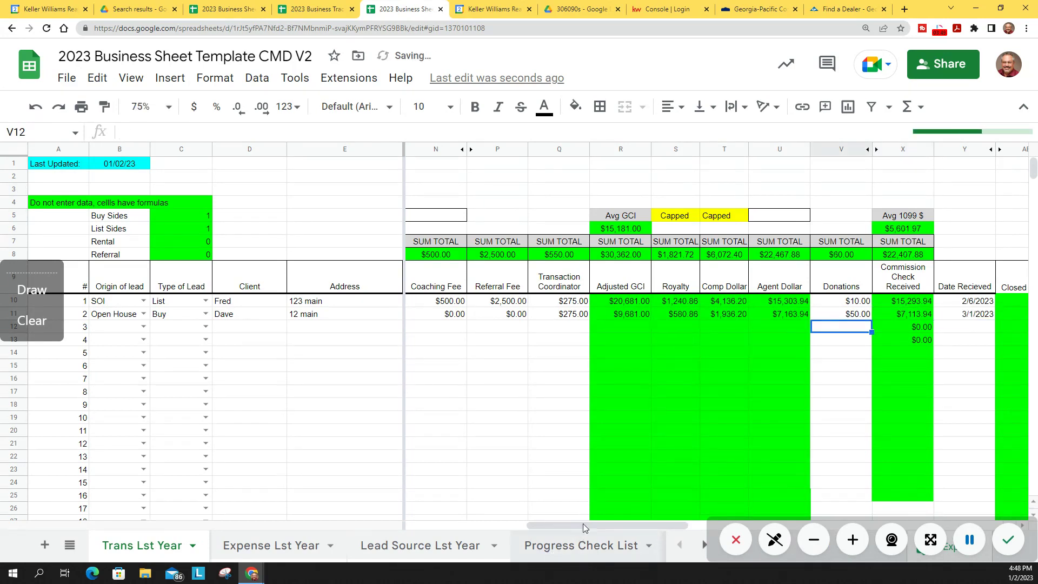
Step: Change the date received for transaction 2 to 2/10
{"action": "left_click_drag", "start_coordinate": [584, 527], "coordinate": [623, 531]}
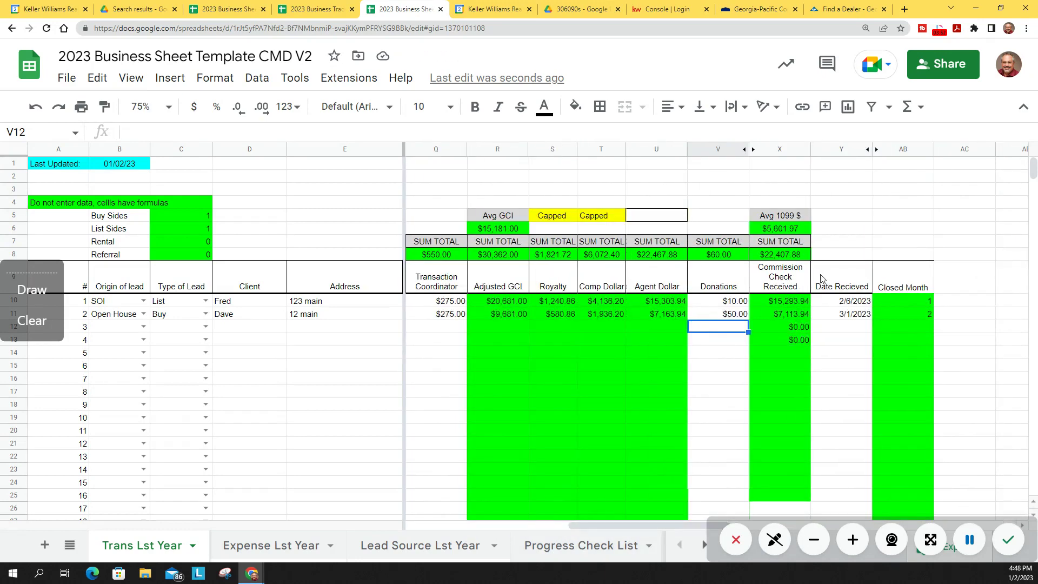
{"action": "left_click", "coordinate": [845, 315]}
{"action": "type", "text": "2/"}
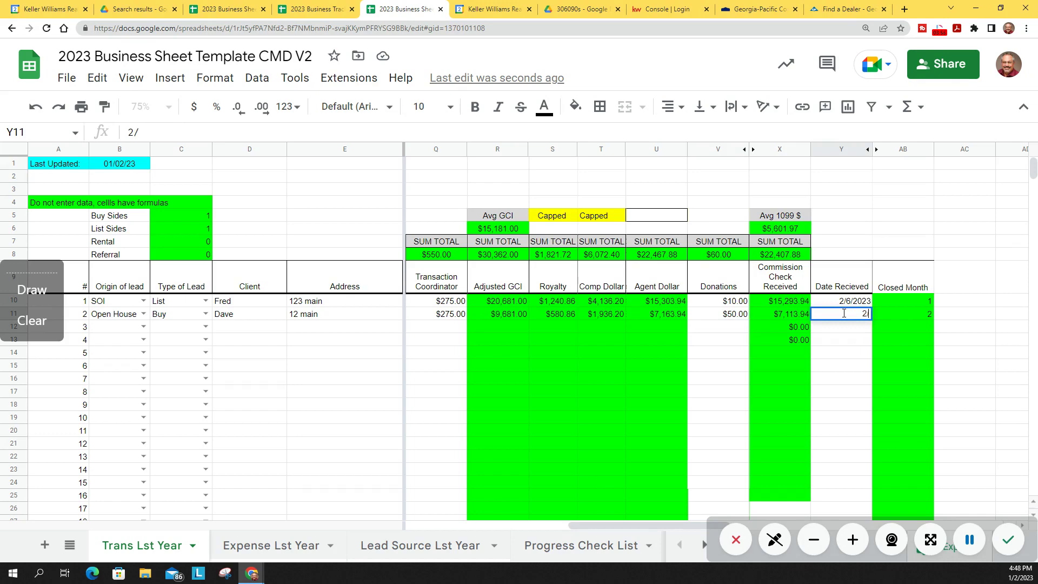
{"action": "type", "text": "10"}
{"action": "key", "text": "Return"}
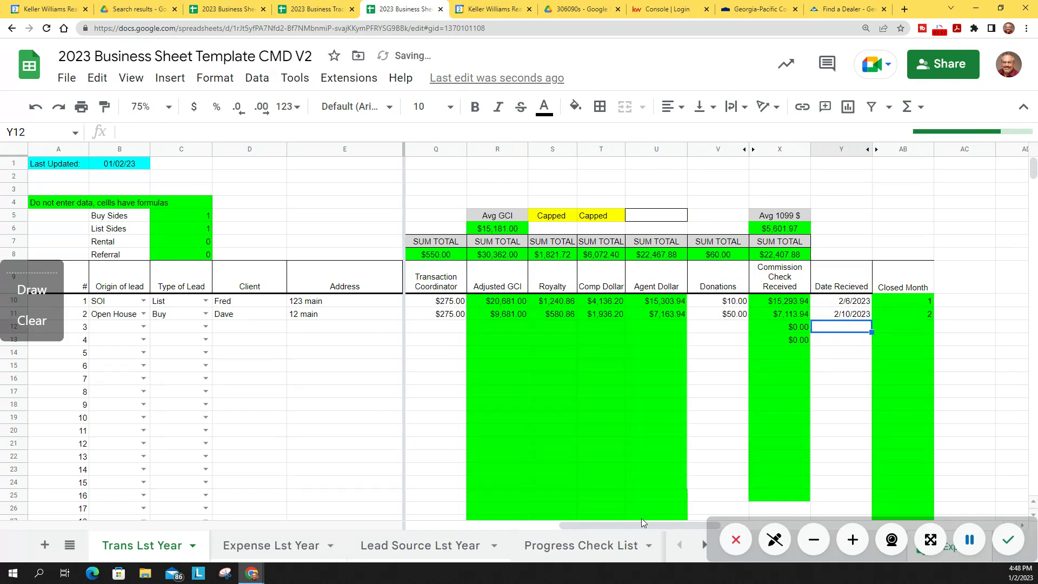
Step: Set transaction 3's origin of lead to Up Time and its type of lead to Rental
{"action": "left_click_drag", "start_coordinate": [633, 523], "coordinate": [481, 524]}
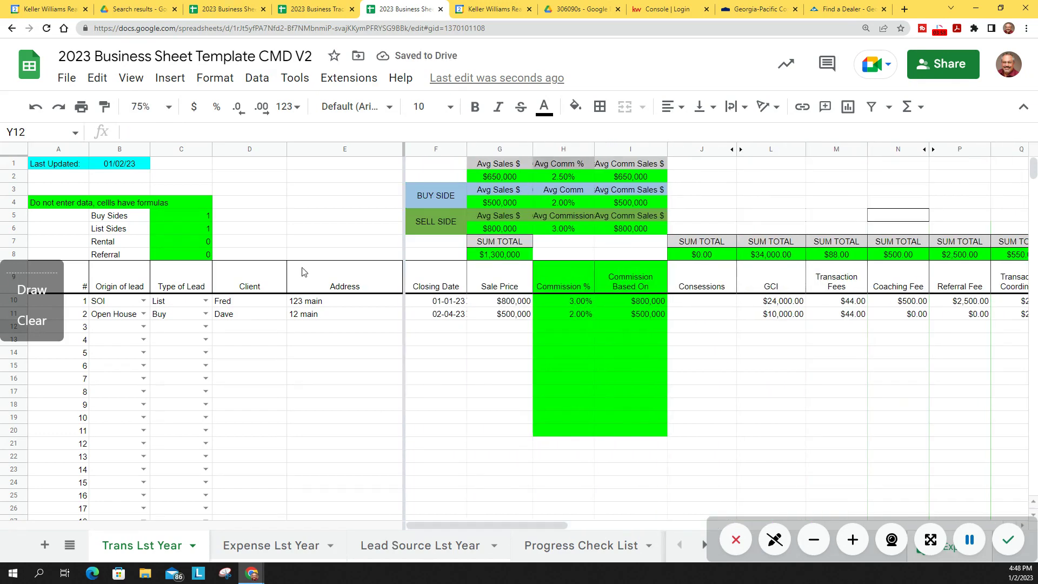
{"action": "left_click", "coordinate": [190, 229]}
{"action": "left_click", "coordinate": [199, 207]}
{"action": "left_click", "coordinate": [196, 216]}
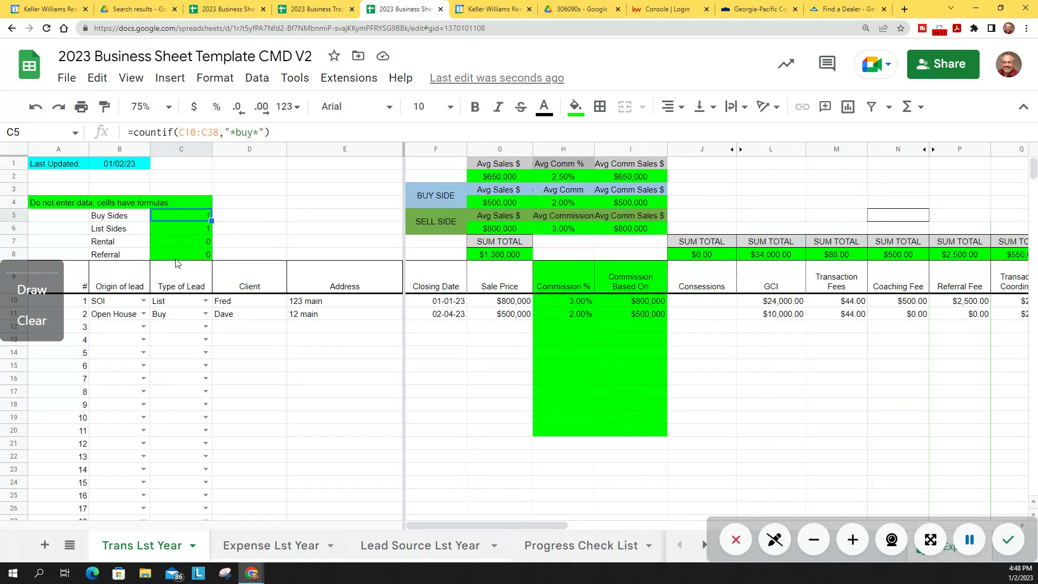
{"action": "left_click", "coordinate": [145, 327]}
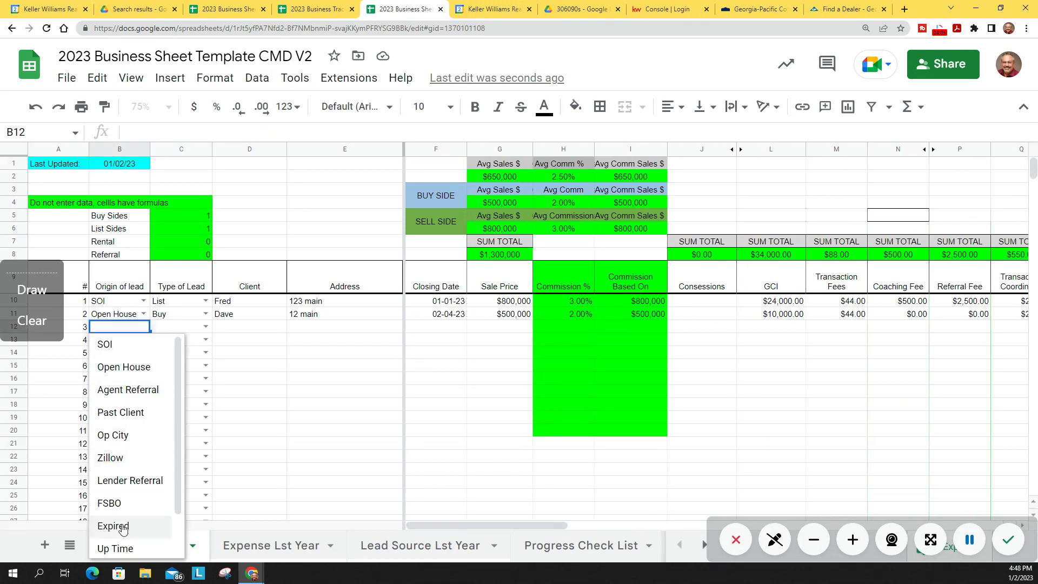
{"action": "left_click", "coordinate": [128, 549]}
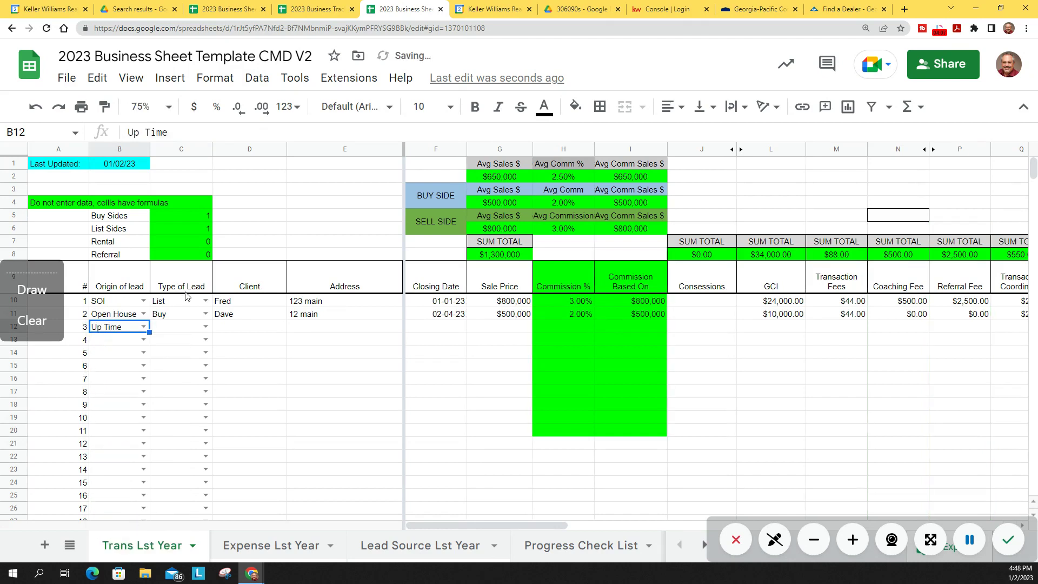
{"action": "left_click", "coordinate": [206, 326]}
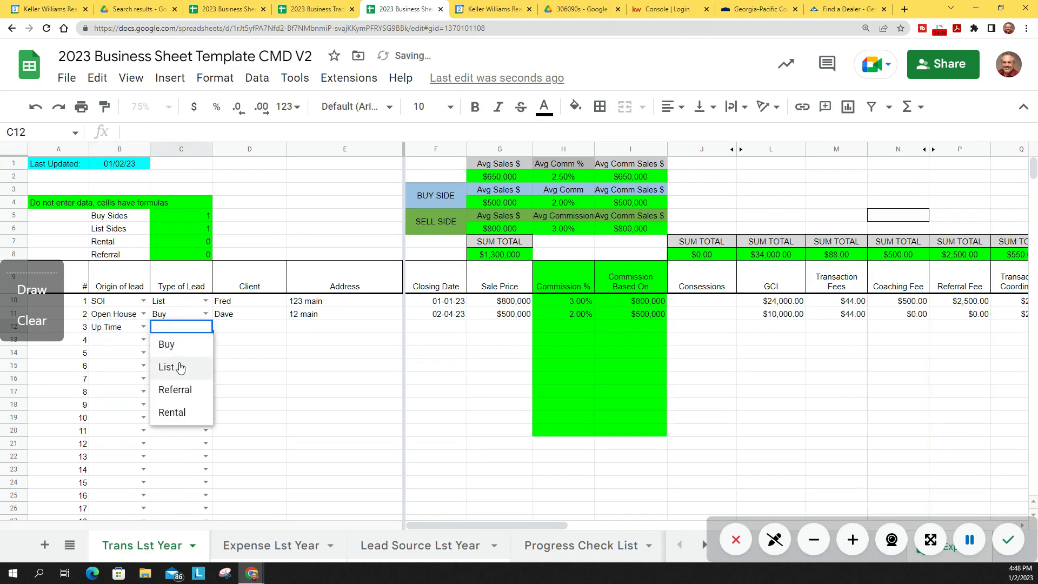
{"action": "left_click", "coordinate": [174, 413]}
Step: Enter the client's first name and the property address for transaction 3
{"action": "left_click", "coordinate": [243, 331]}
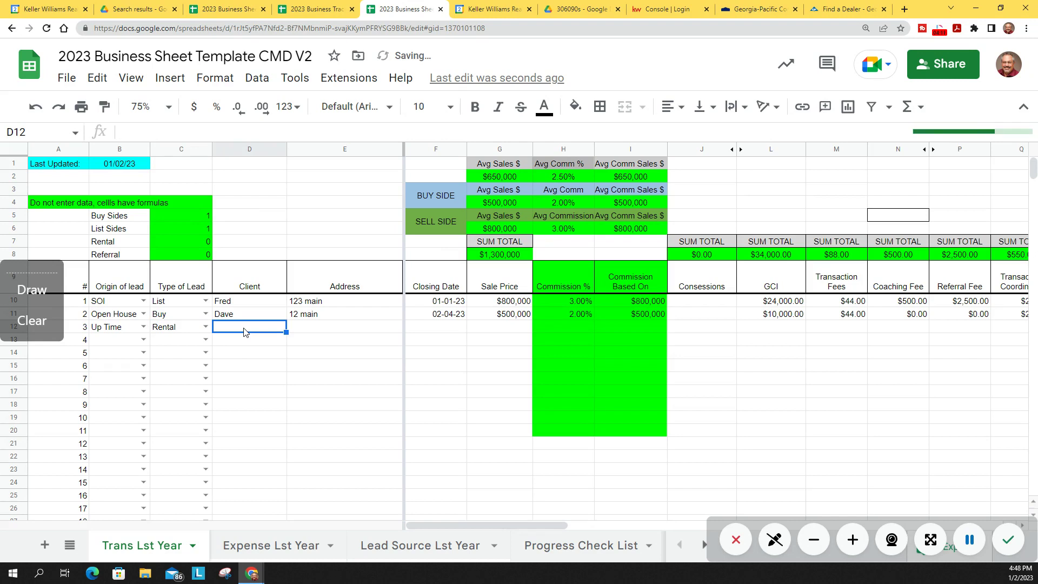
{"action": "type", "text": "Ar"}
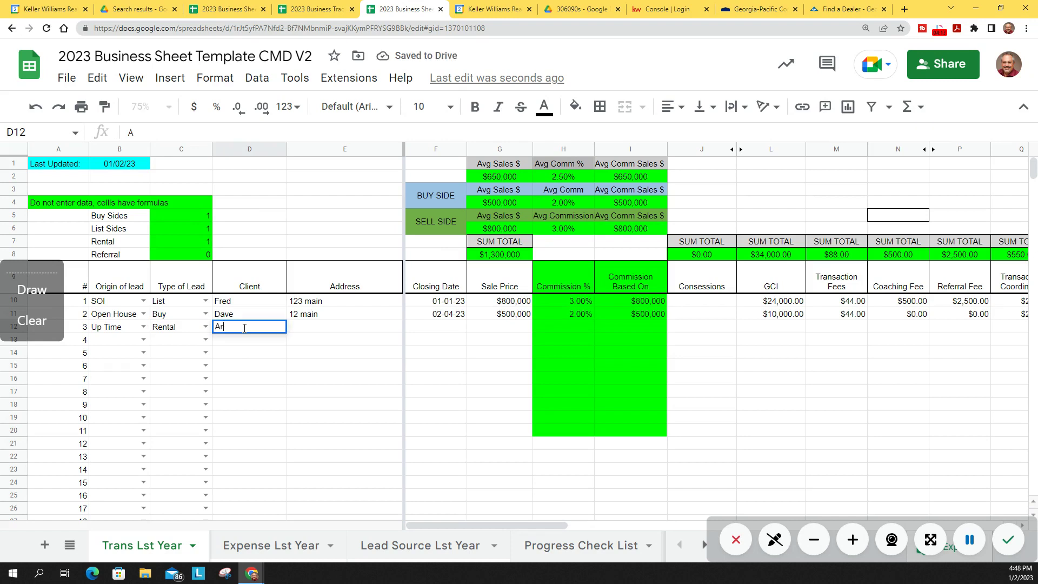
{"action": "type", "text": "tghur"}
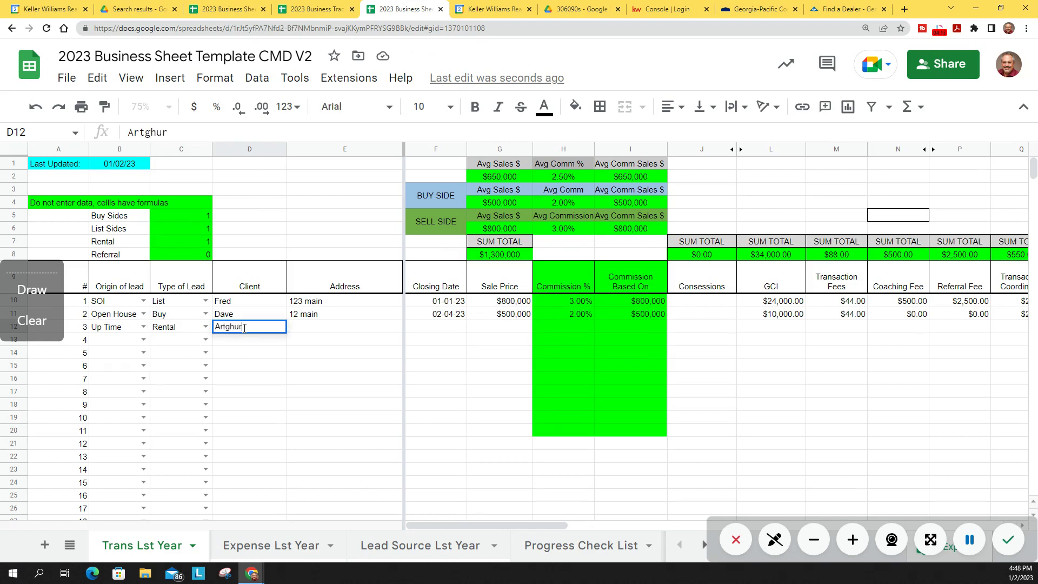
{"action": "key", "text": "BackSpace"}
{"action": "key", "text": "BackSpace"}
{"action": "key", "text": "BackSpace"}
{"action": "key", "text": "BackSpace"}
{"action": "type", "text": "thur"}
{"action": "key", "text": "Tab"}
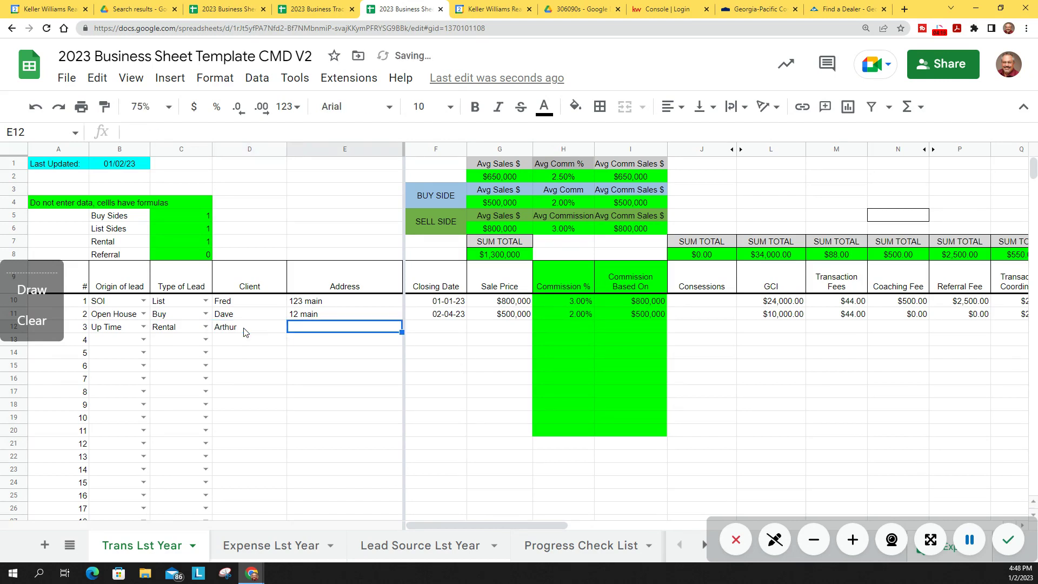
{"action": "type", "text": "25 "}
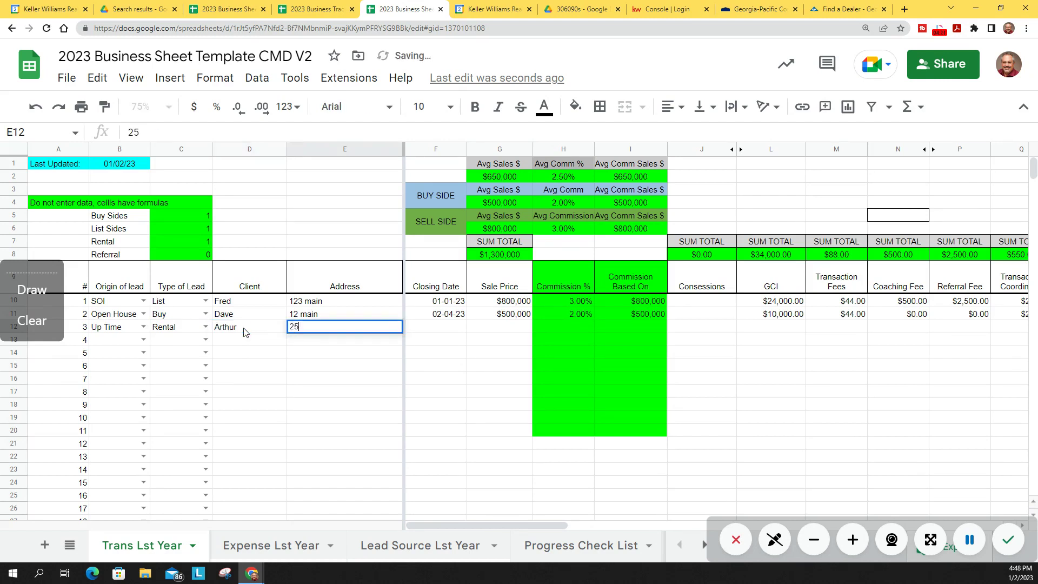
{"action": "type", "text": "down"}
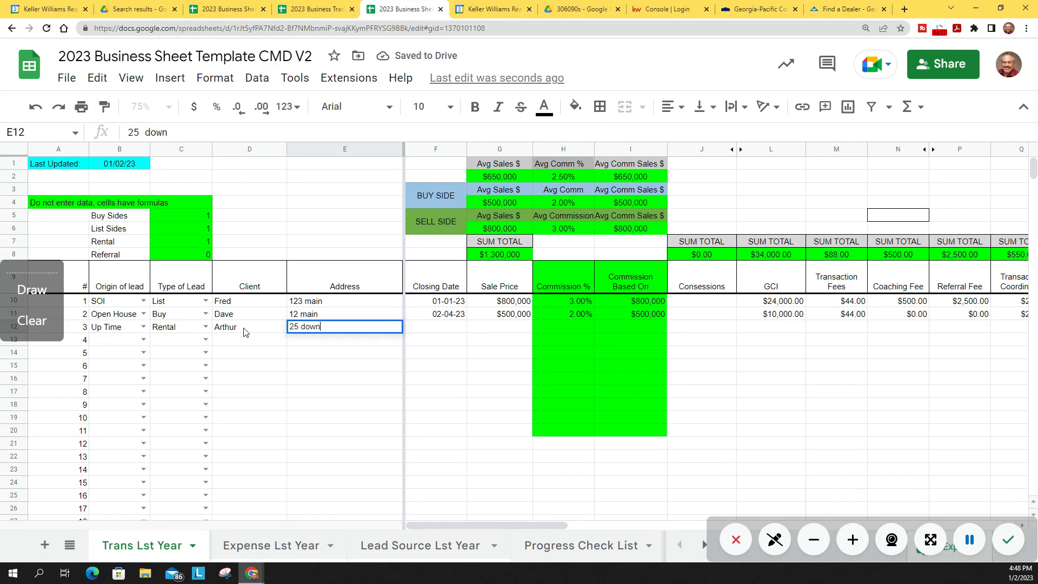
{"action": "key", "text": "Tab"}
Step: Enter a closing date of 3/4/23 and a GCI of 1000 for transaction 3
{"action": "type", "text": "3"}
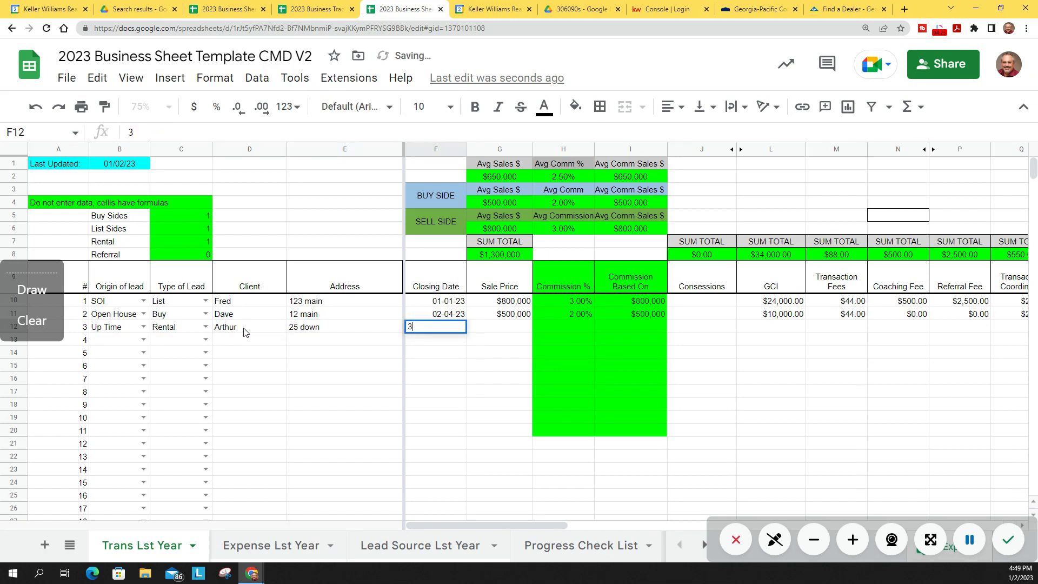
{"action": "type", "text": "/4/23"}
{"action": "key", "text": "Tab"}
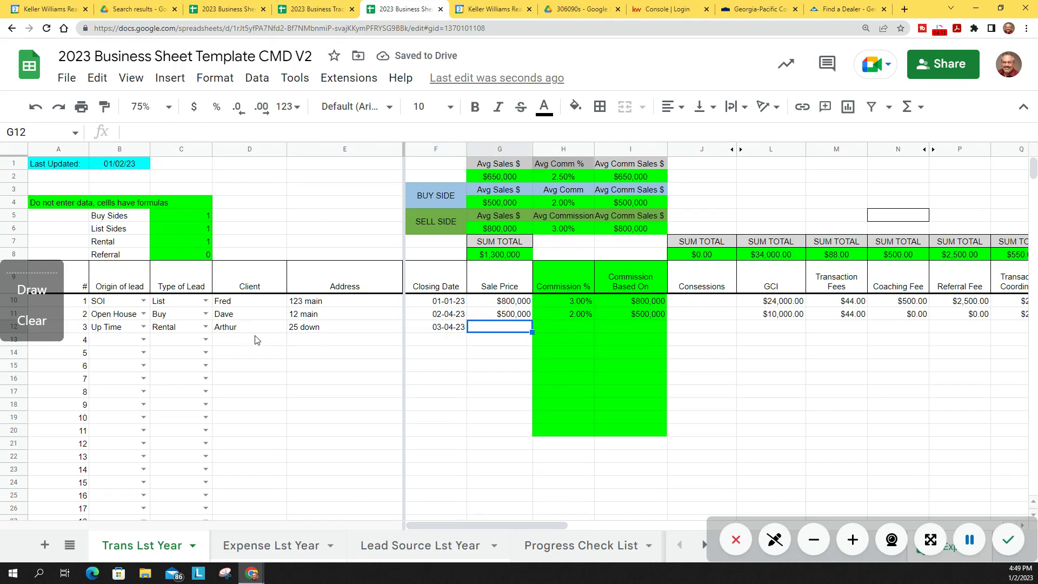
{"action": "key", "text": "Tab"}
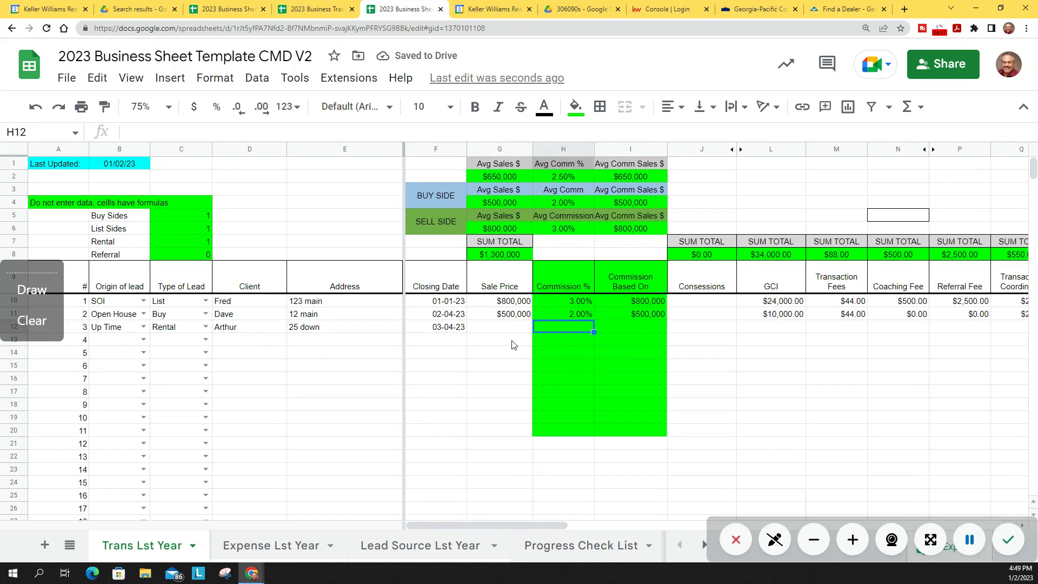
{"action": "key", "text": "Tab"}
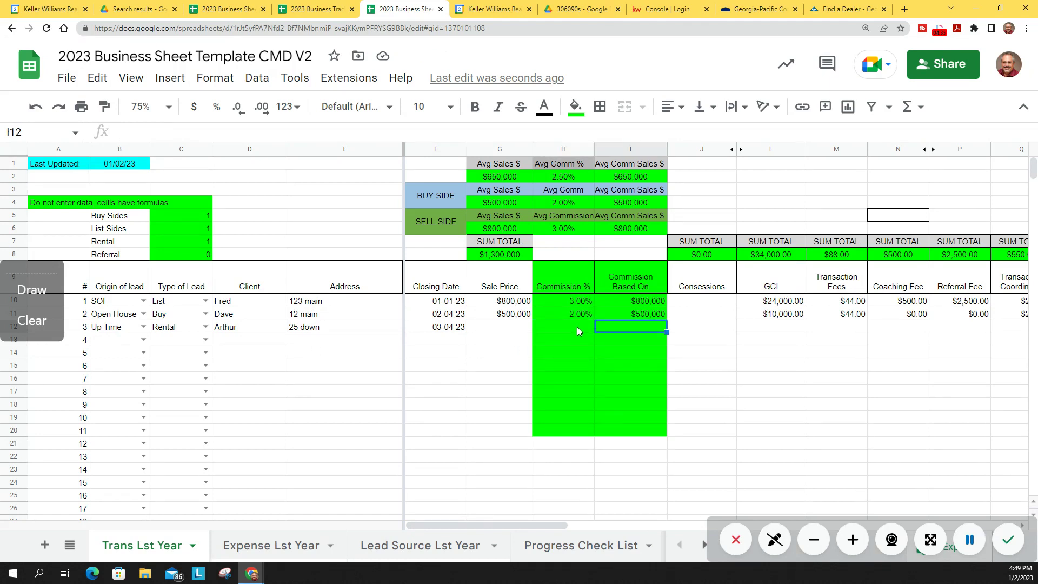
{"action": "key", "text": "Tab"}
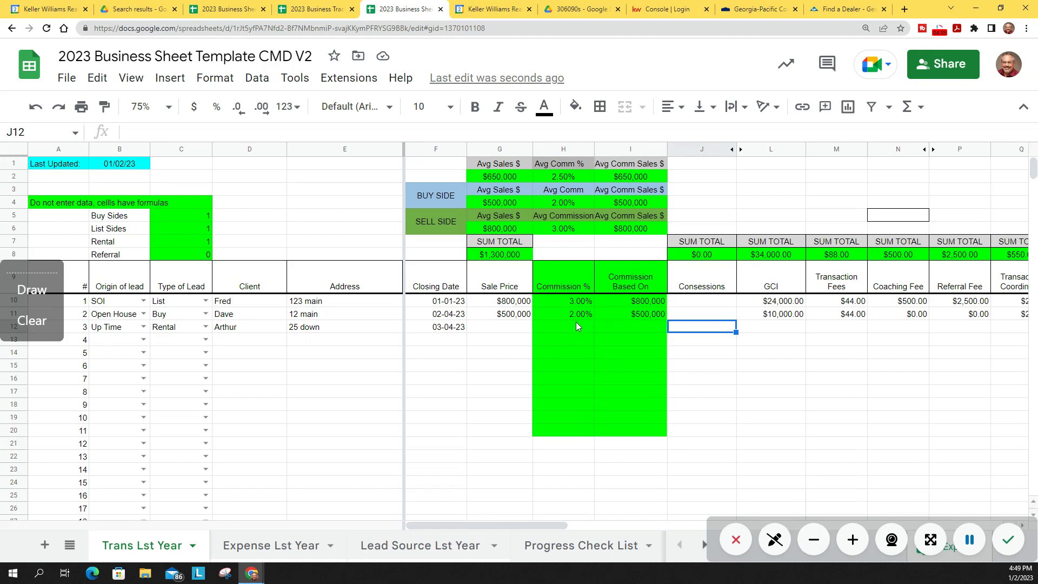
{"action": "key", "text": "Tab"}
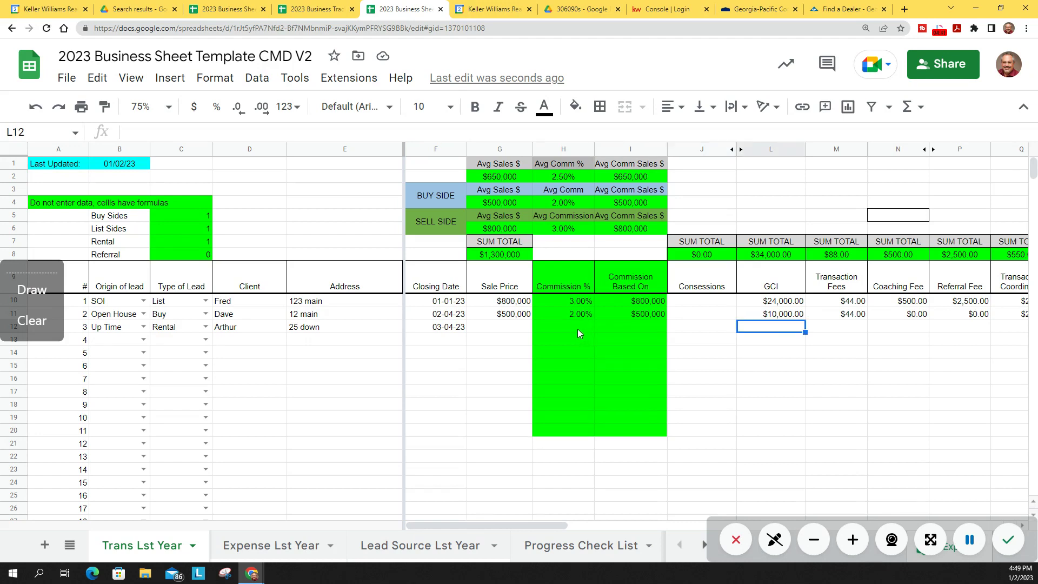
{"action": "type", "text": "1000"}
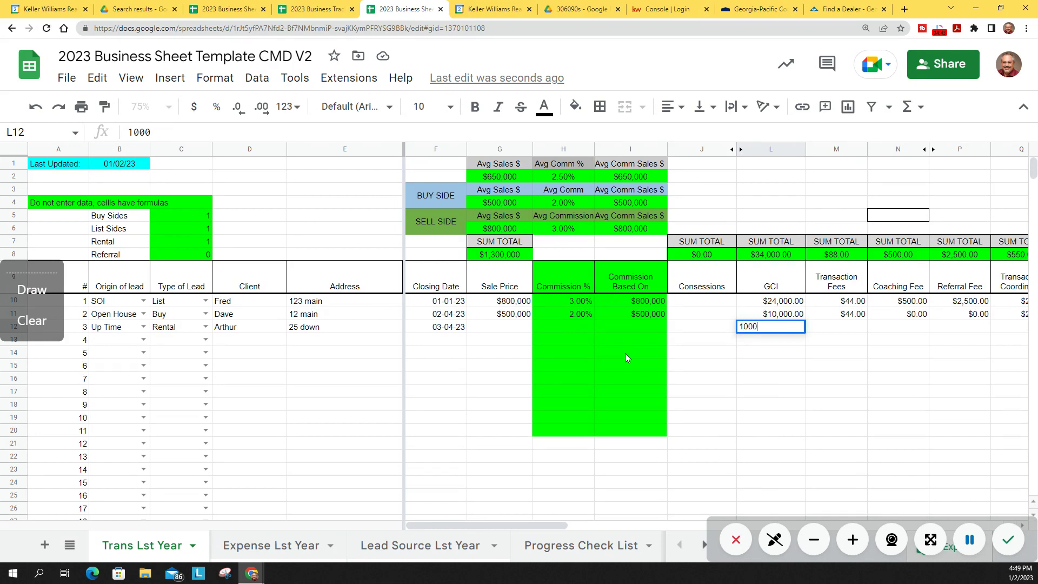
{"action": "key", "text": "Tab"}
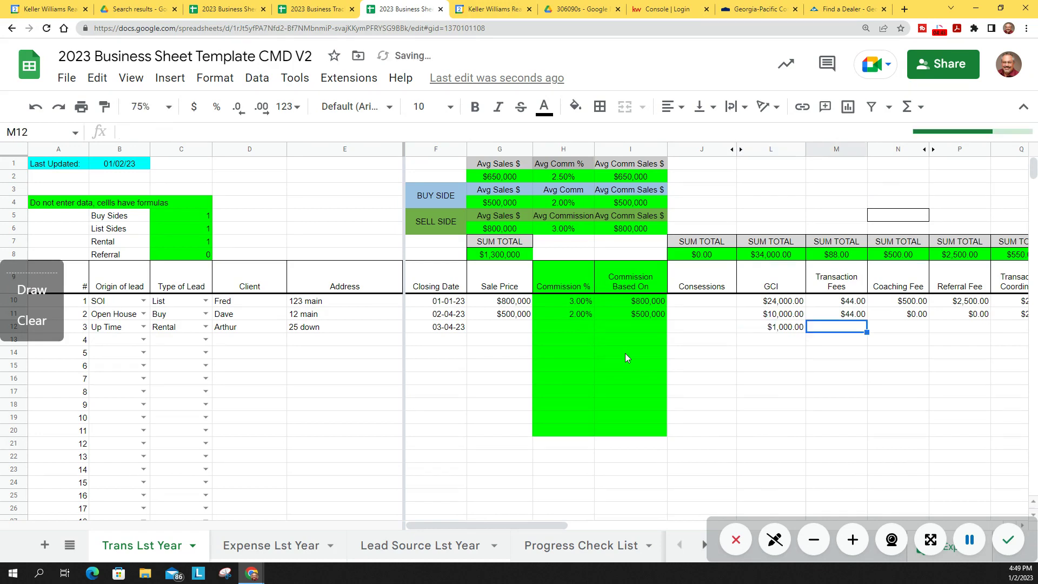
Step: Enter transaction fees of 44 and a coaching fee of 0 for transaction 3
{"action": "type", "text": "0"}
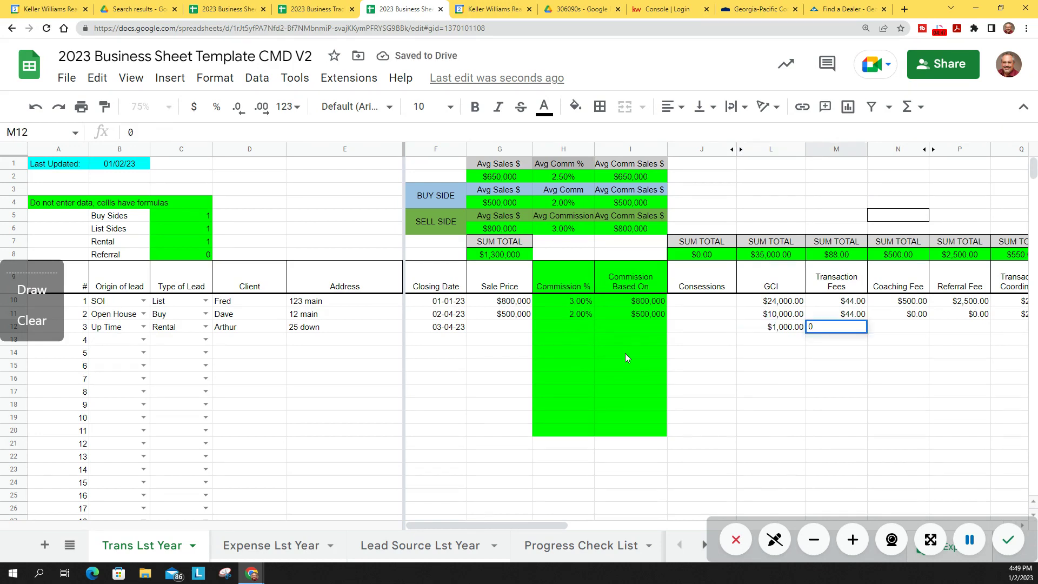
{"action": "type", "text": "44"}
{"action": "key", "text": "Tab"}
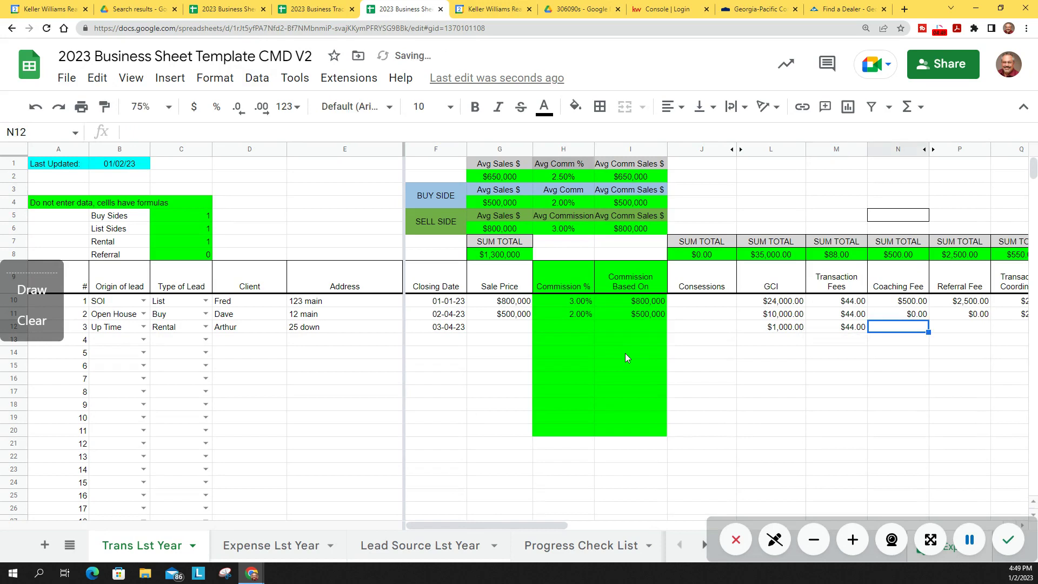
{"action": "type", "text": "0"}
{"action": "key", "text": "Return"}
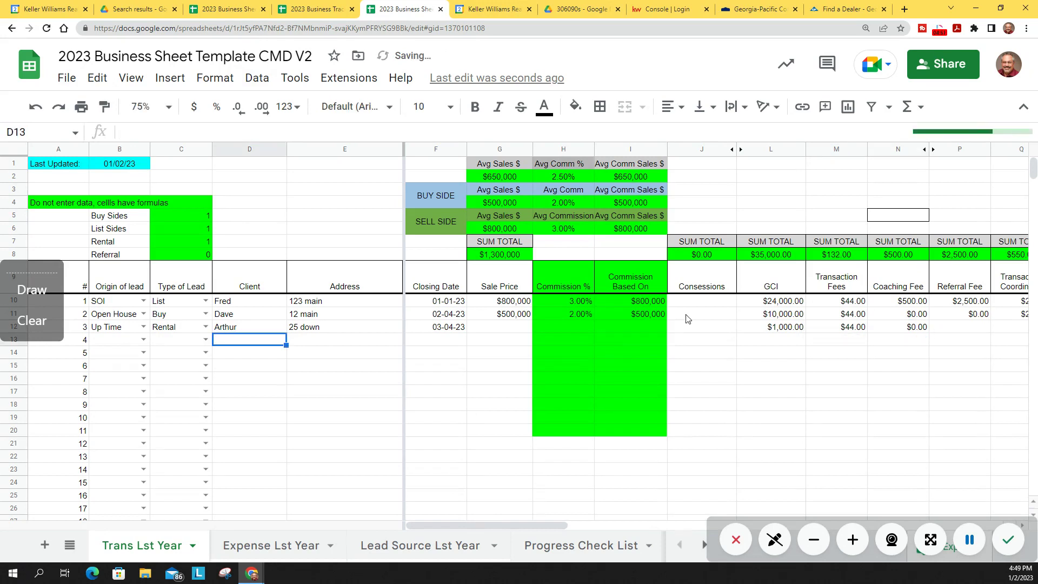
Step: Enter a referral fee of 0 and a transaction coordinator fee of 0 for transaction 3
{"action": "left_click", "coordinate": [981, 329]}
{"action": "type", "text": "0"}
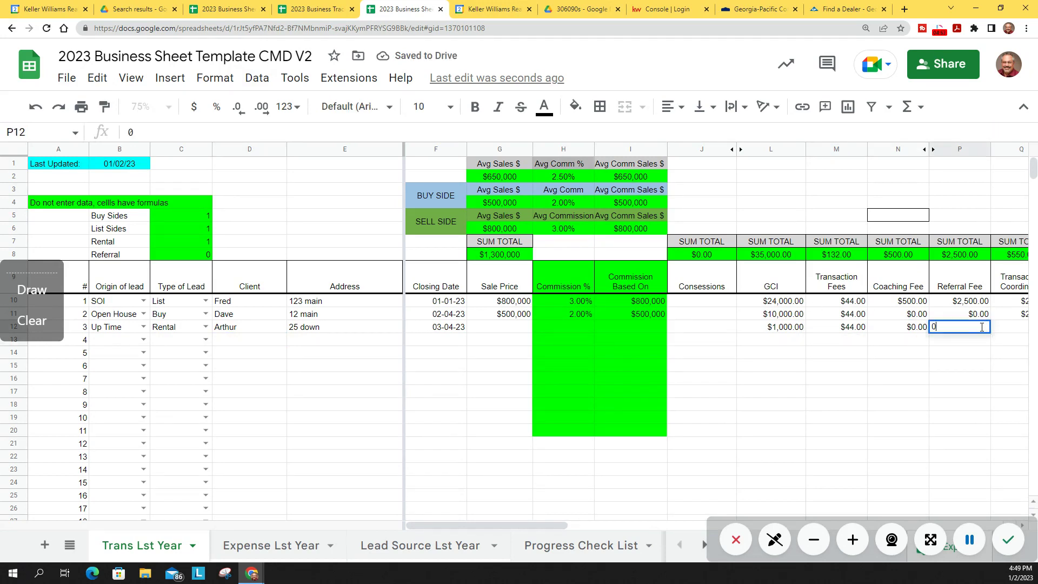
{"action": "key", "text": "Tab"}
{"action": "type", "text": "0"}
{"action": "key", "text": "Tab"}
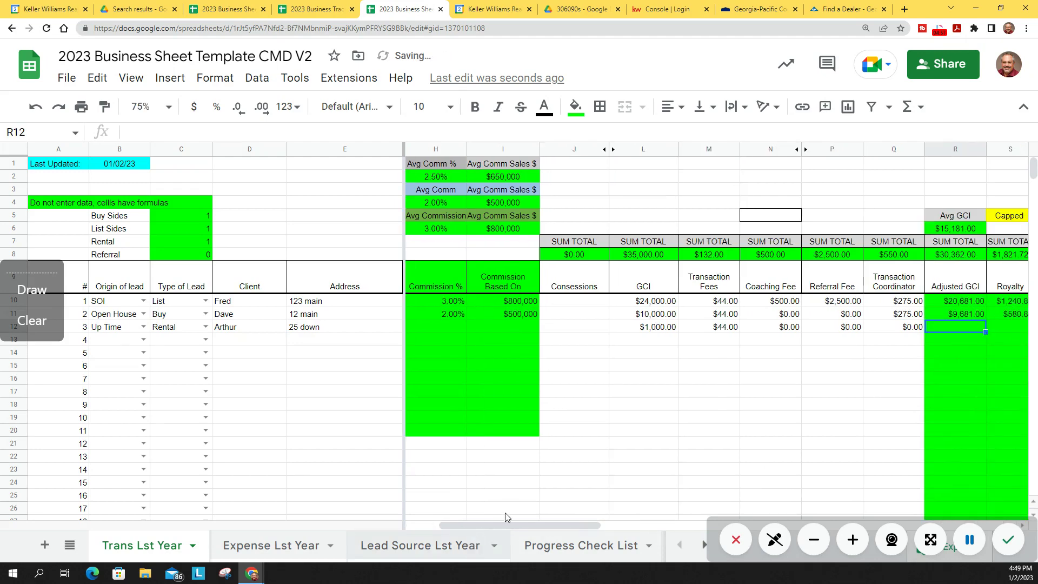
{"action": "left_click_drag", "start_coordinate": [501, 523], "coordinate": [570, 529]}
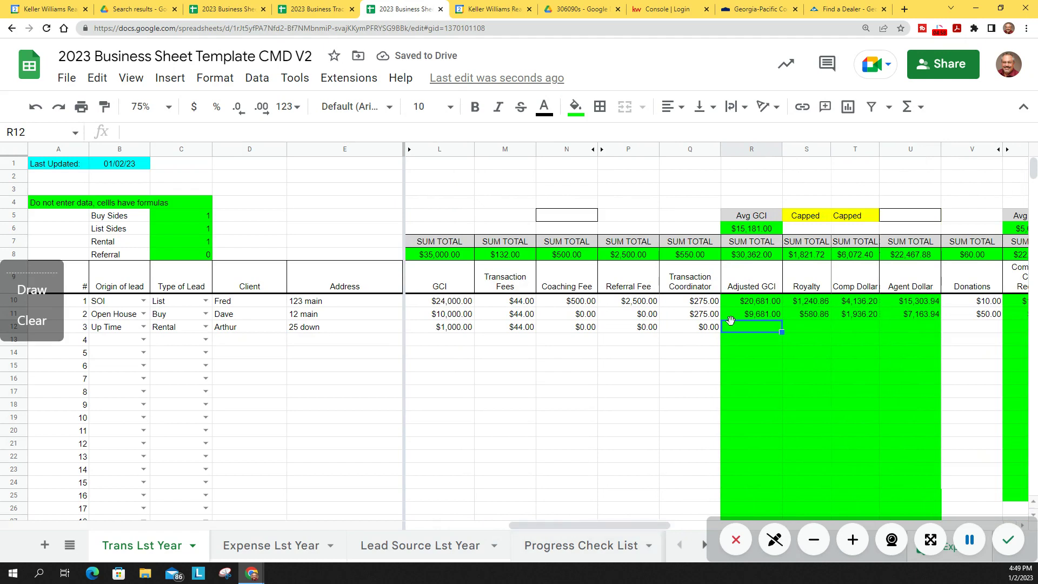
Step: Copy the Adjusted GCI through Agent Dollar formulas down to transaction 3 and enter a donation of 10 for it
{"action": "left_click_drag", "start_coordinate": [748, 313], "coordinate": [943, 333]}
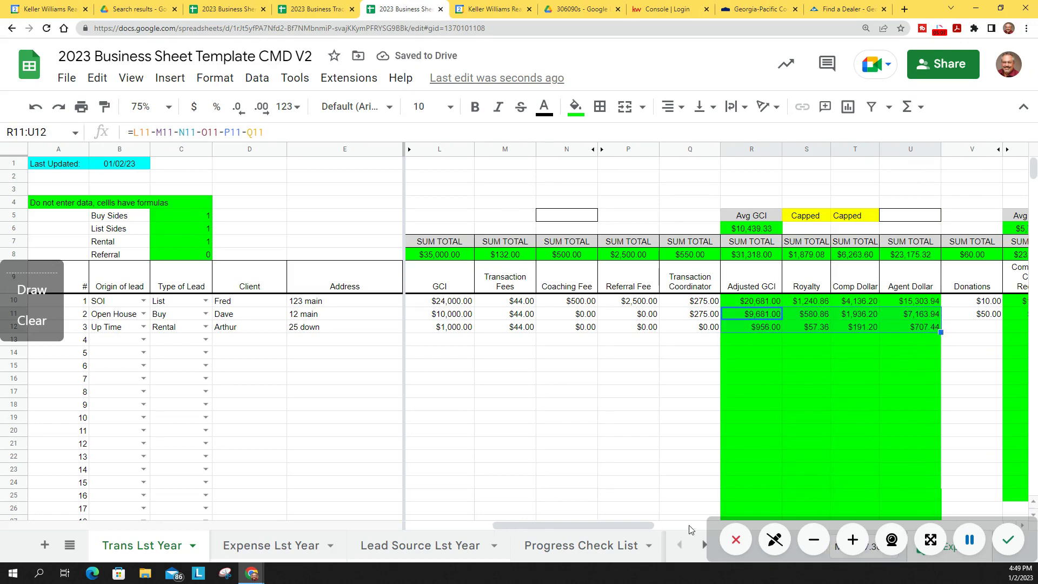
{"action": "left_click_drag", "start_coordinate": [641, 525], "coordinate": [690, 519]}
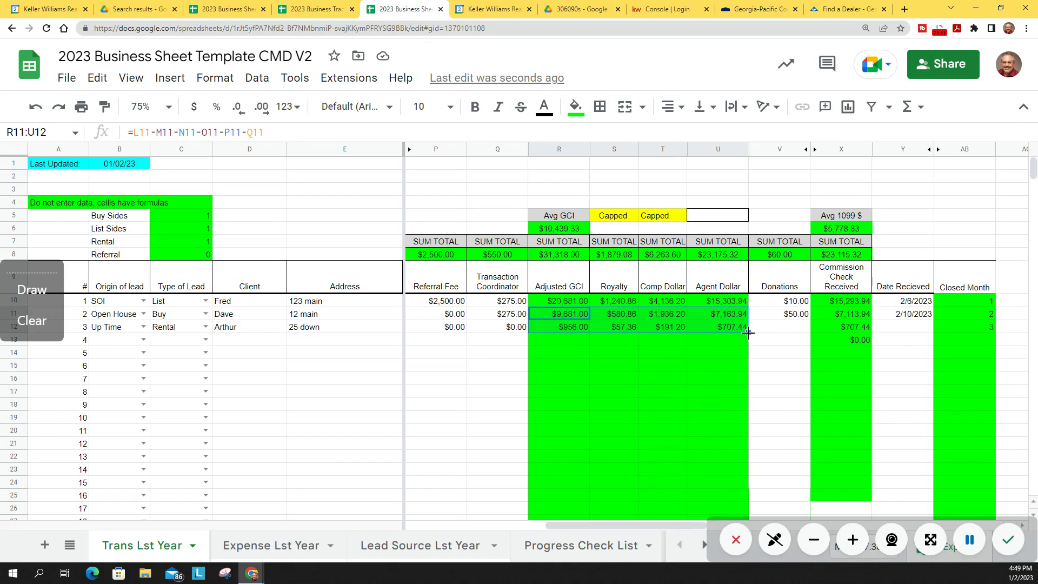
{"action": "left_click", "coordinate": [769, 328]}
{"action": "type", "text": "10"}
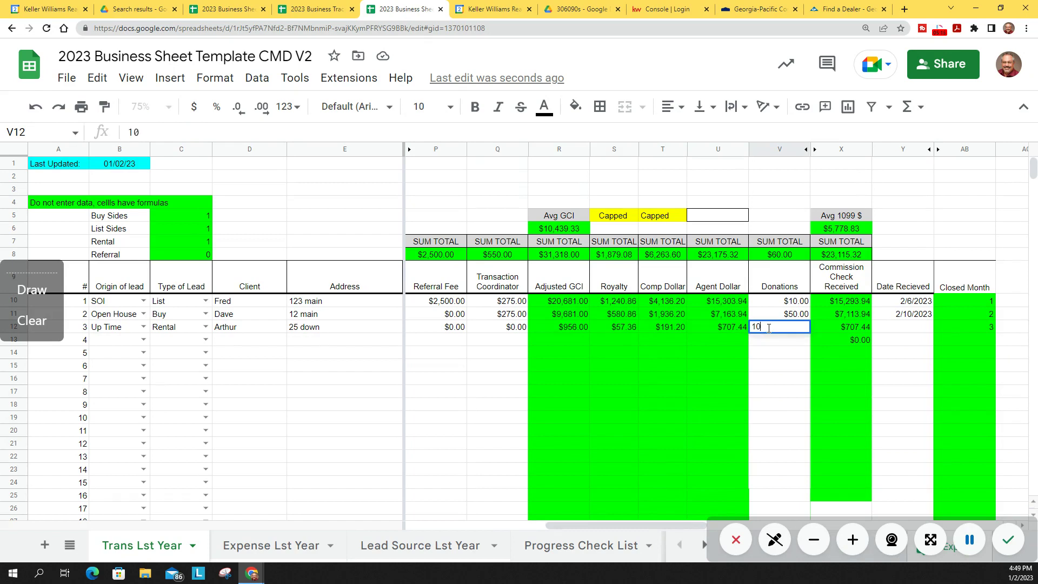
{"action": "key", "text": "Tab"}
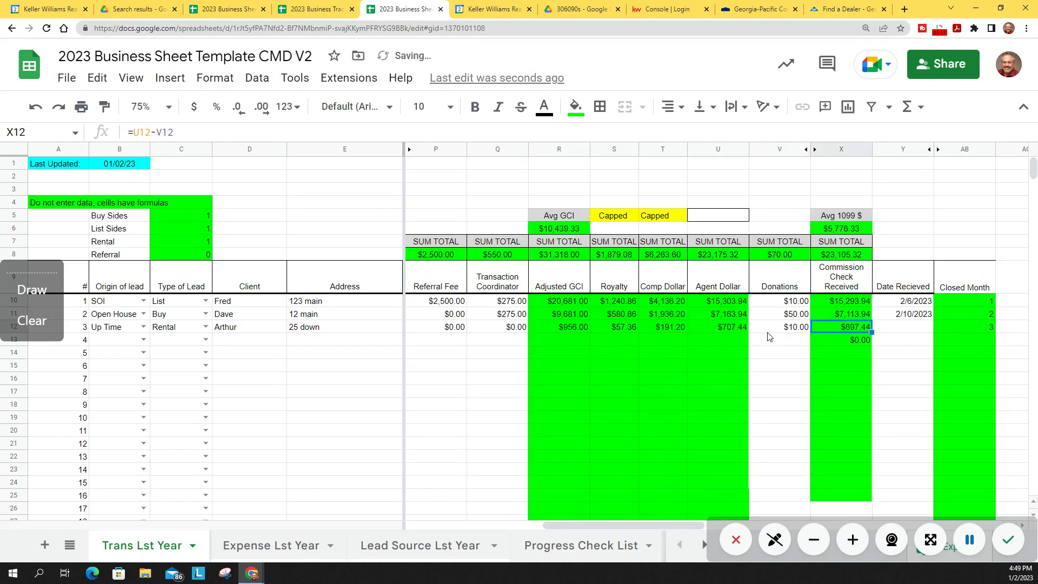
Step: Enter 3/10 as the date received for transaction 3
{"action": "left_click", "coordinate": [889, 328]}
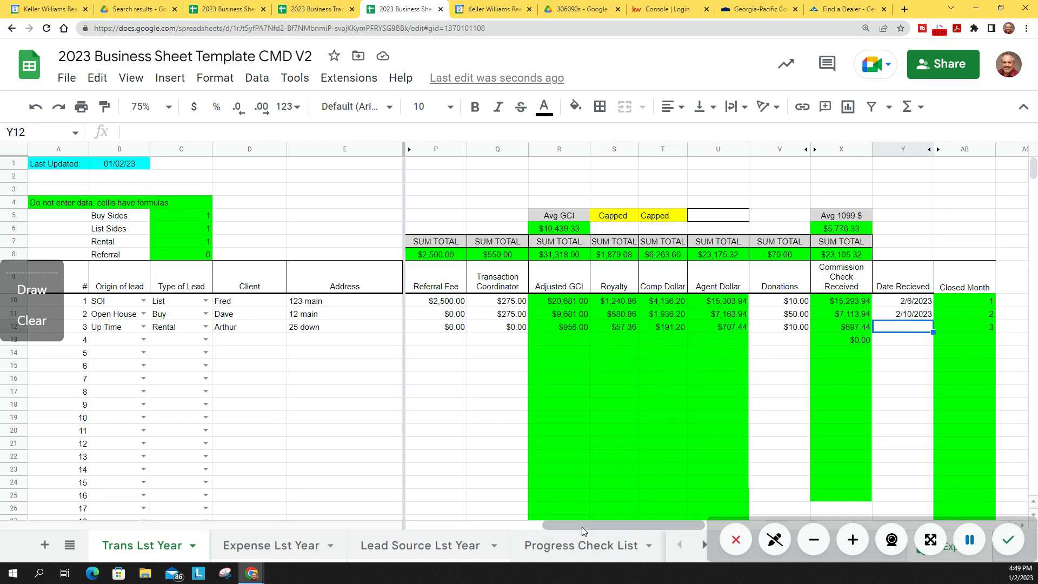
{"action": "left_click_drag", "start_coordinate": [581, 526], "coordinate": [629, 538]}
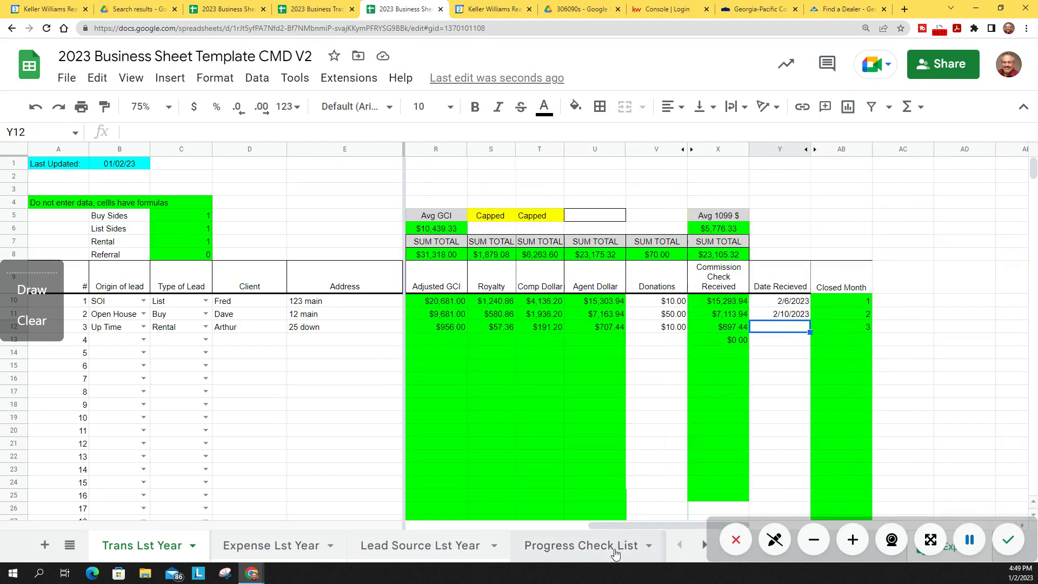
{"action": "type", "text": "3/10"}
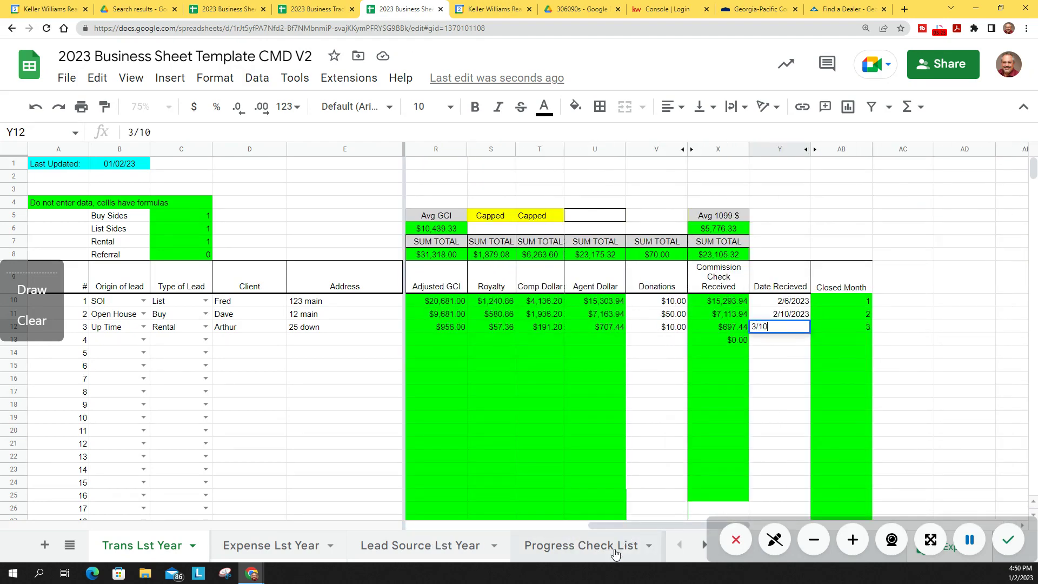
{"action": "key", "text": "Return"}
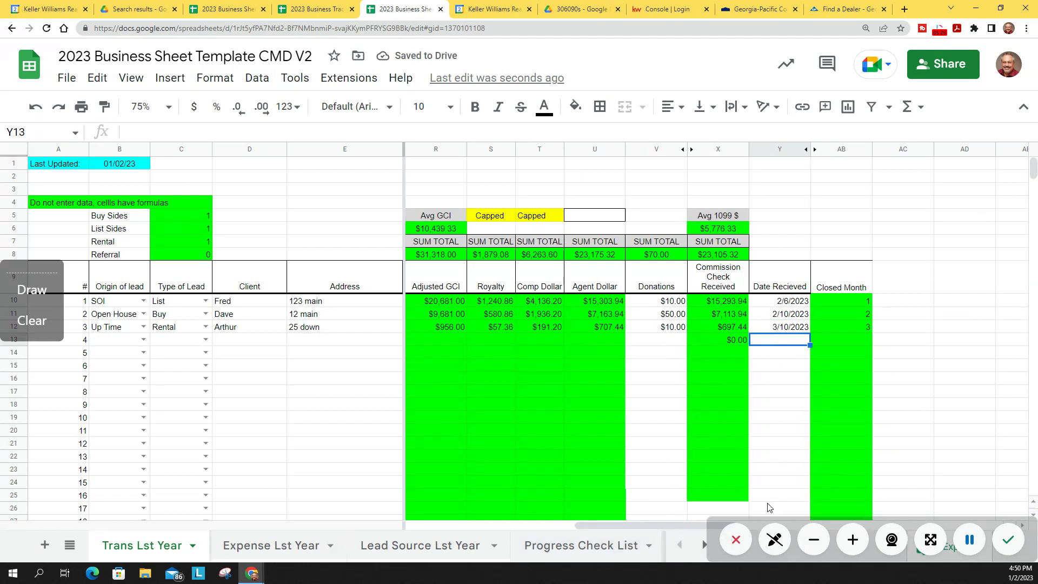
Step: Set transaction 4's origin of lead to Agent Referral and its type of lead to Referral
{"action": "left_click_drag", "start_coordinate": [669, 527], "coordinate": [410, 557]}
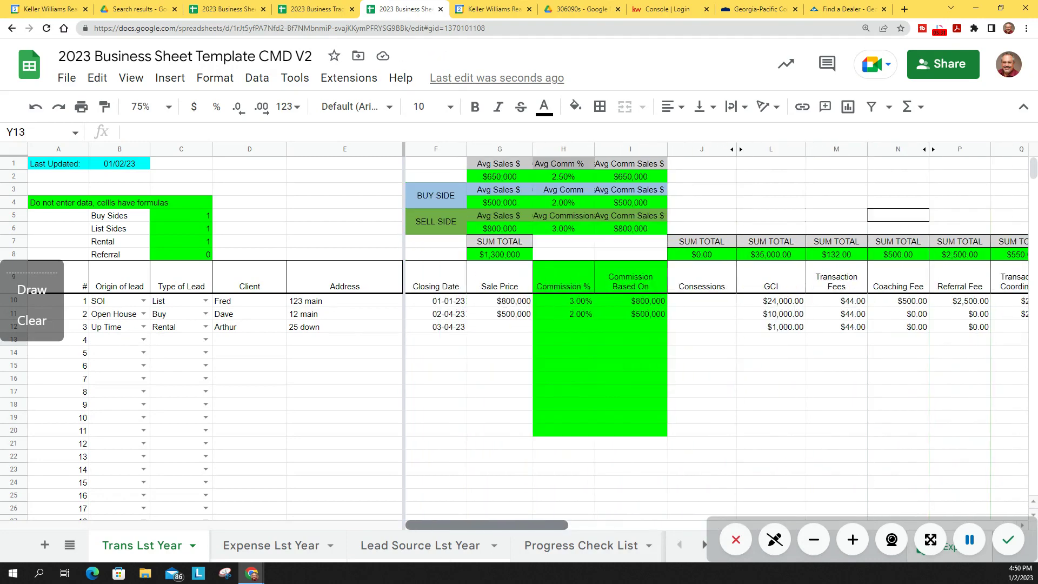
{"action": "left_click", "coordinate": [142, 339]}
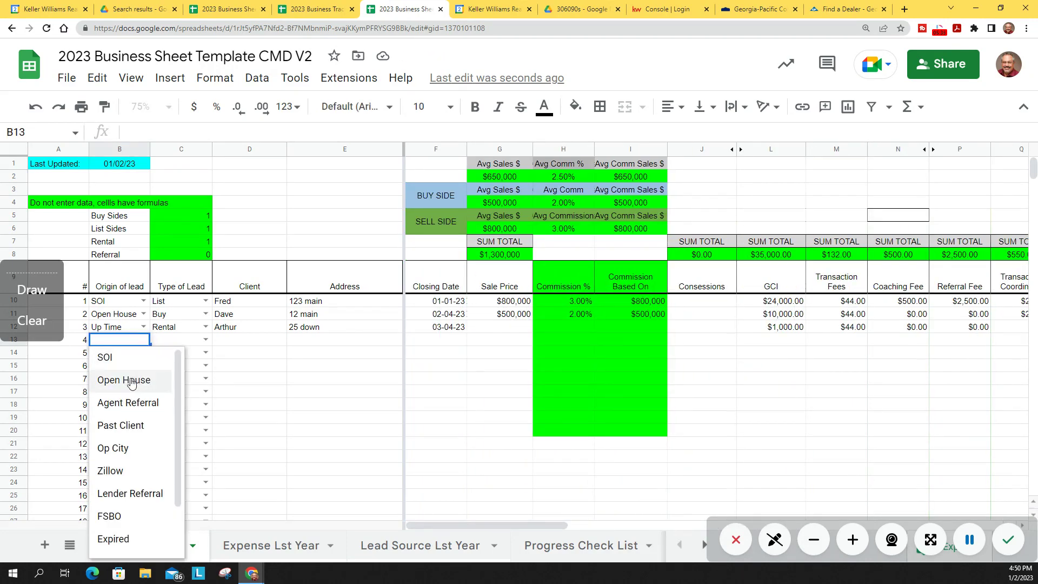
{"action": "left_click", "coordinate": [131, 413]}
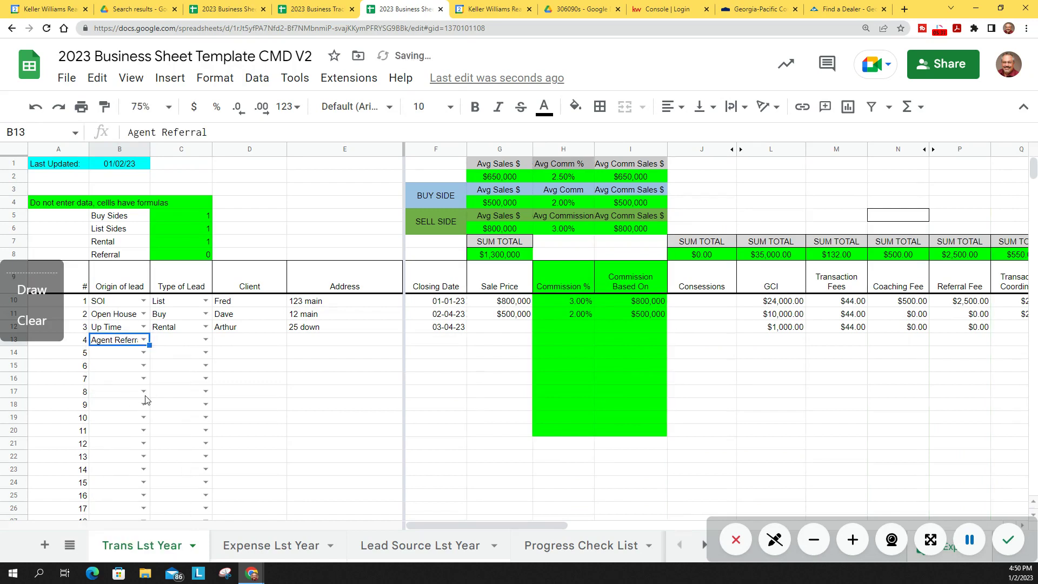
{"action": "left_click", "coordinate": [206, 339]}
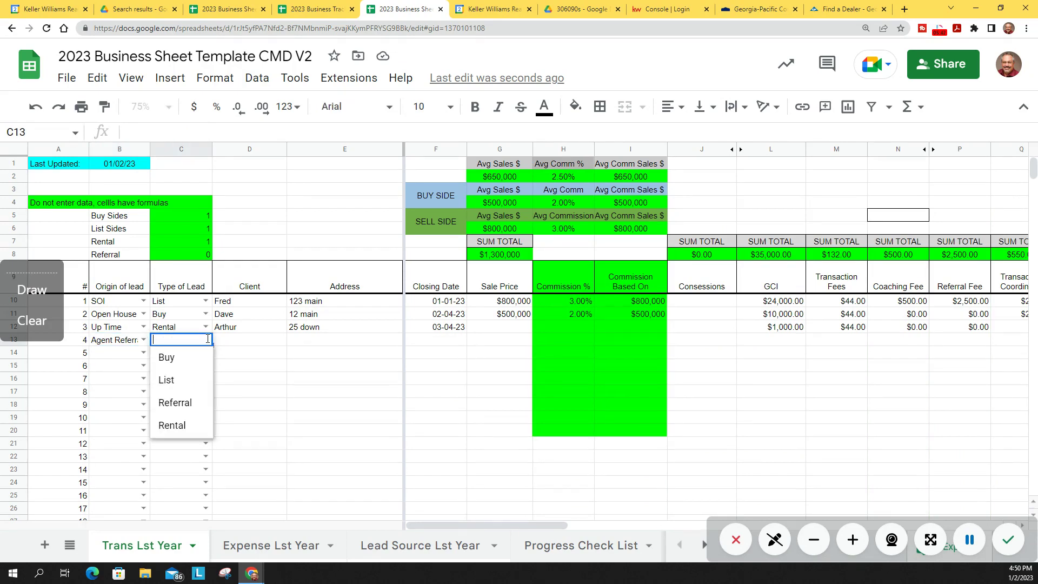
{"action": "left_click", "coordinate": [190, 403]}
Step: Enter the client's first name and the property address for transaction 4
{"action": "left_click", "coordinate": [251, 343]}
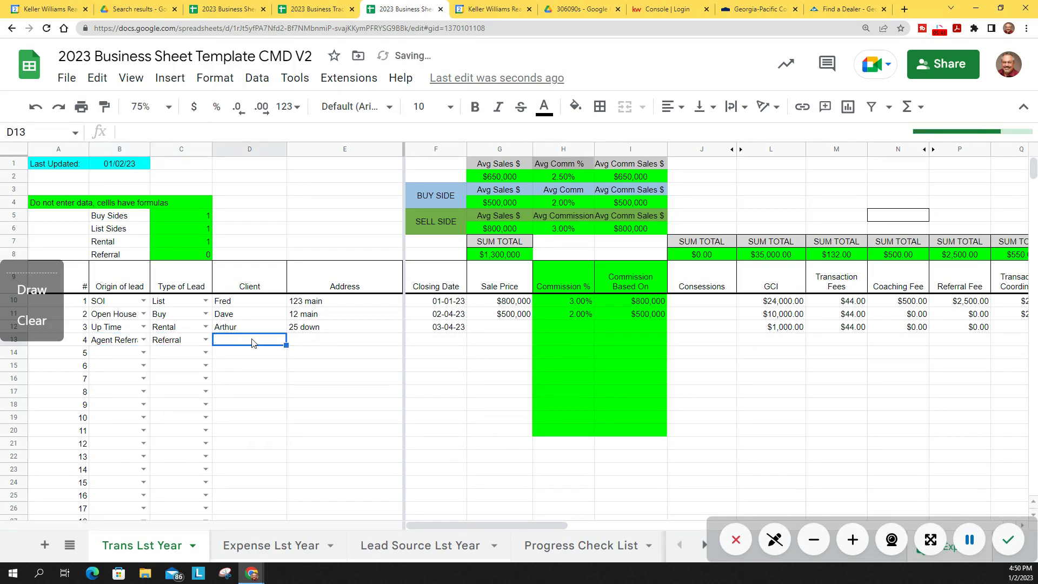
{"action": "type", "text": "Jame"}
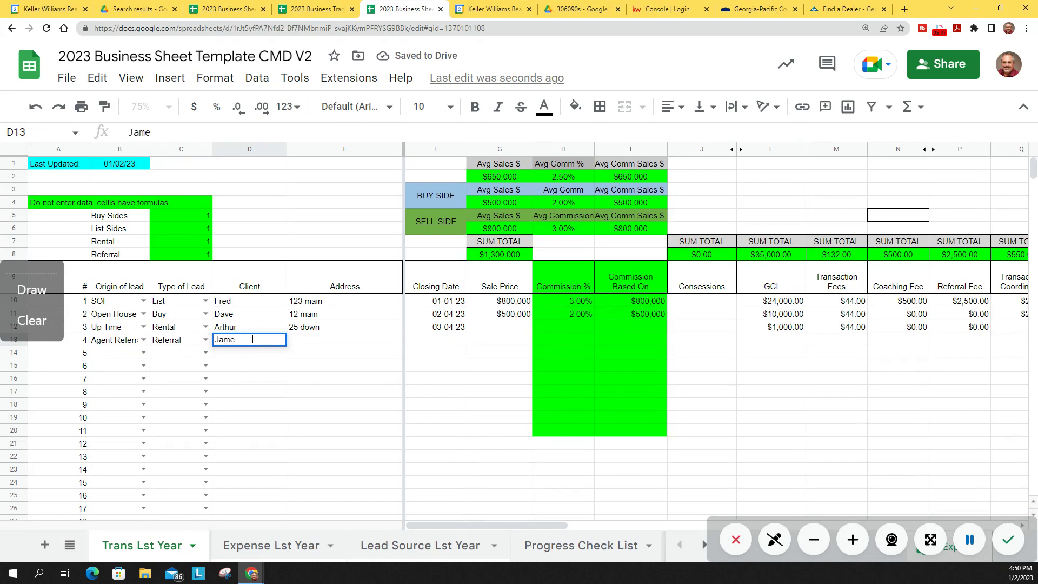
{"action": "type", "text": "s"}
{"action": "key", "text": "Tab"}
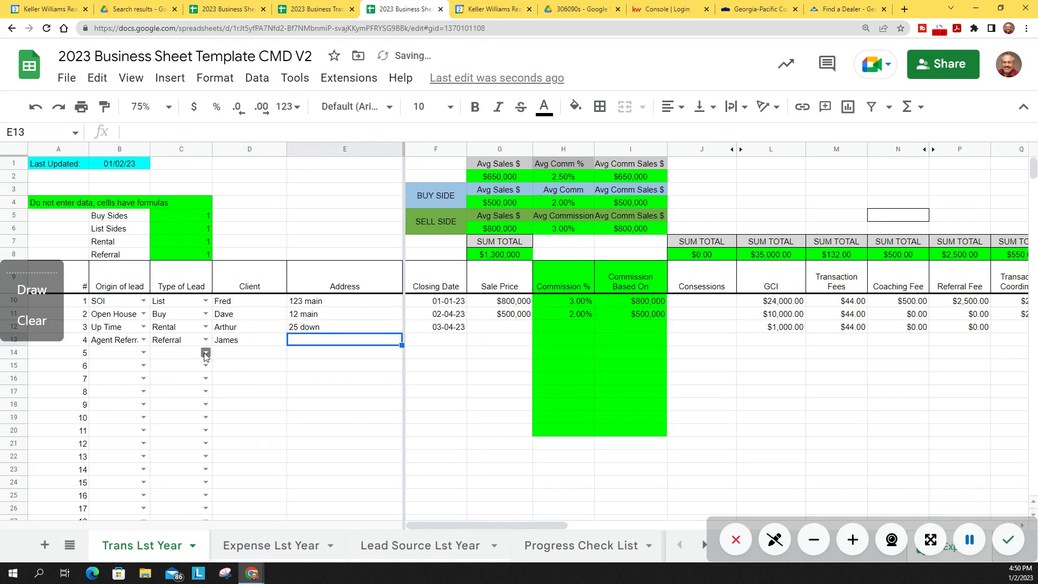
{"action": "type", "text": "25"}
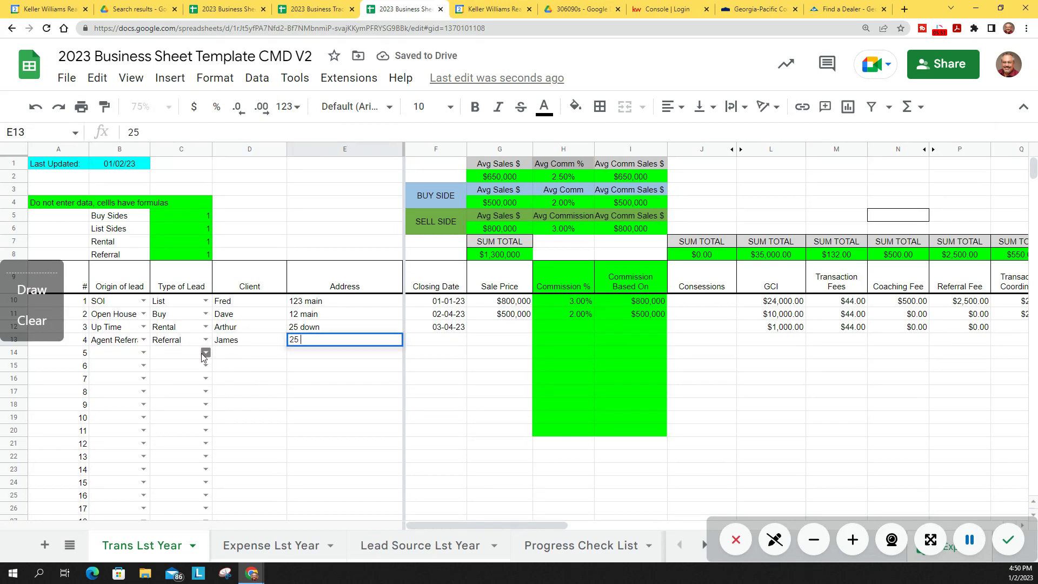
{"action": "type", "text": " Up St Austin"}
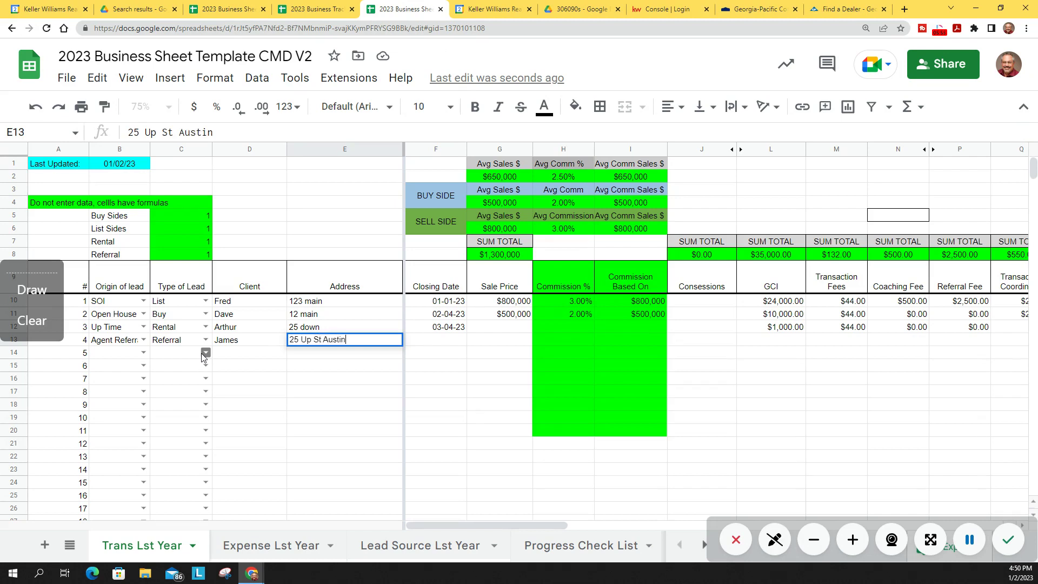
{"action": "key", "text": "Tab"}
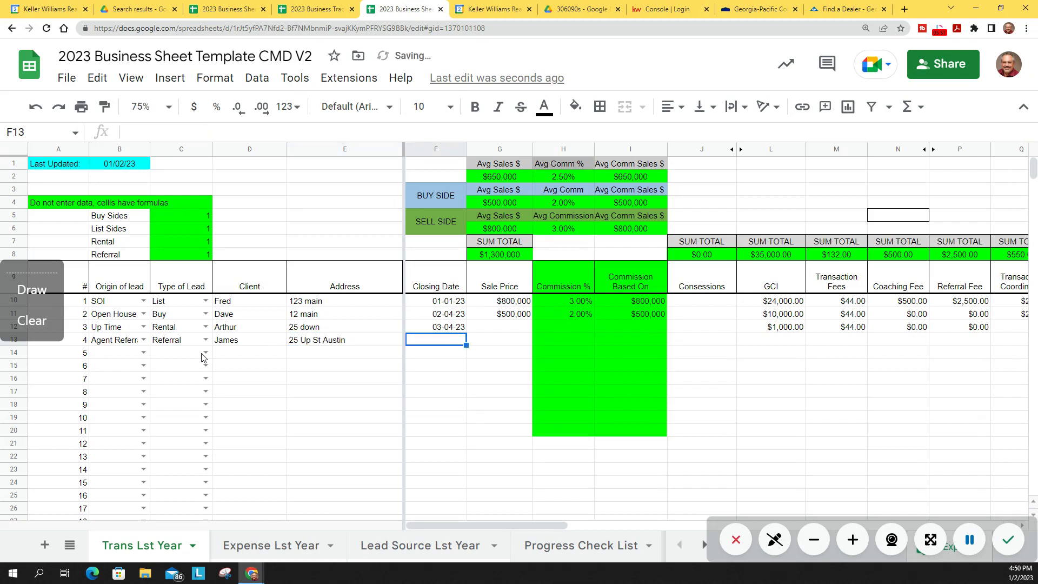
Step: Enter a closing date of 4/5 and a GCI of 4500 for transaction 4, leaving the sale price and concessions blank
{"action": "type", "text": "4/5"}
{"action": "key", "text": "Tab"}
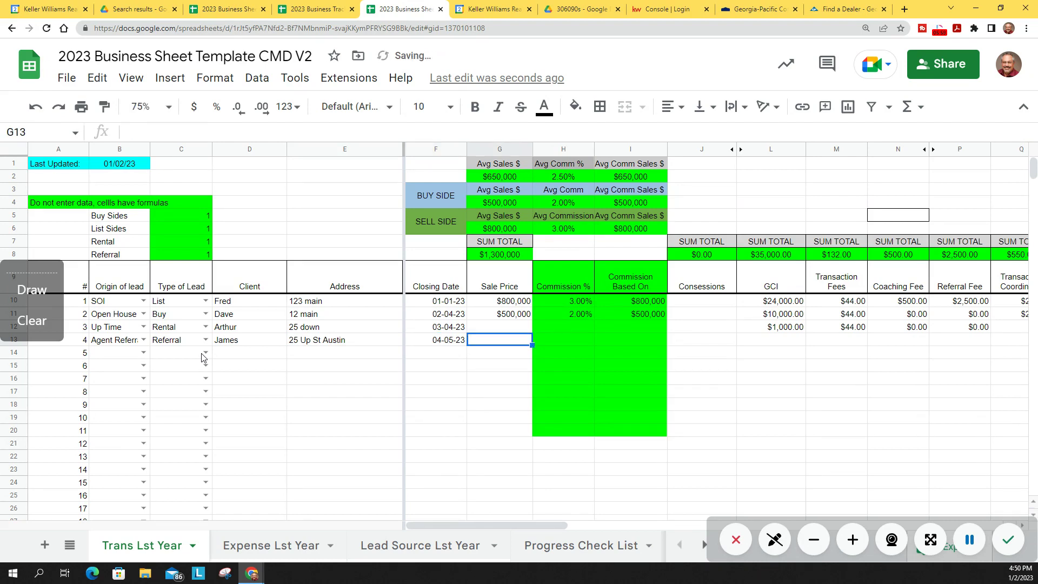
{"action": "key", "text": "Tab"}
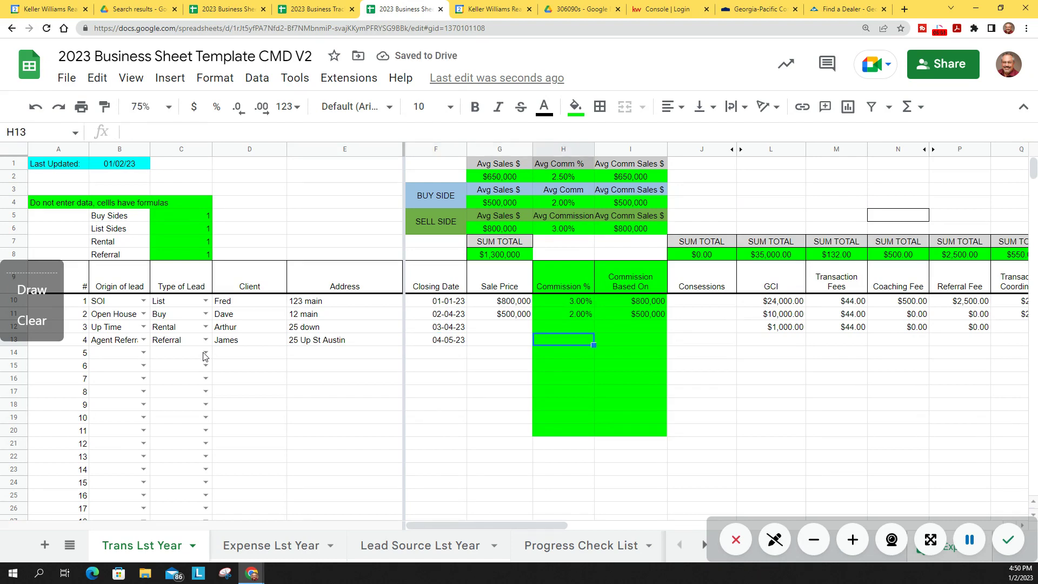
{"action": "key", "text": "Tab"}
{"action": "key", "text": "Tab"}
{"action": "key", "text": "Tab"}
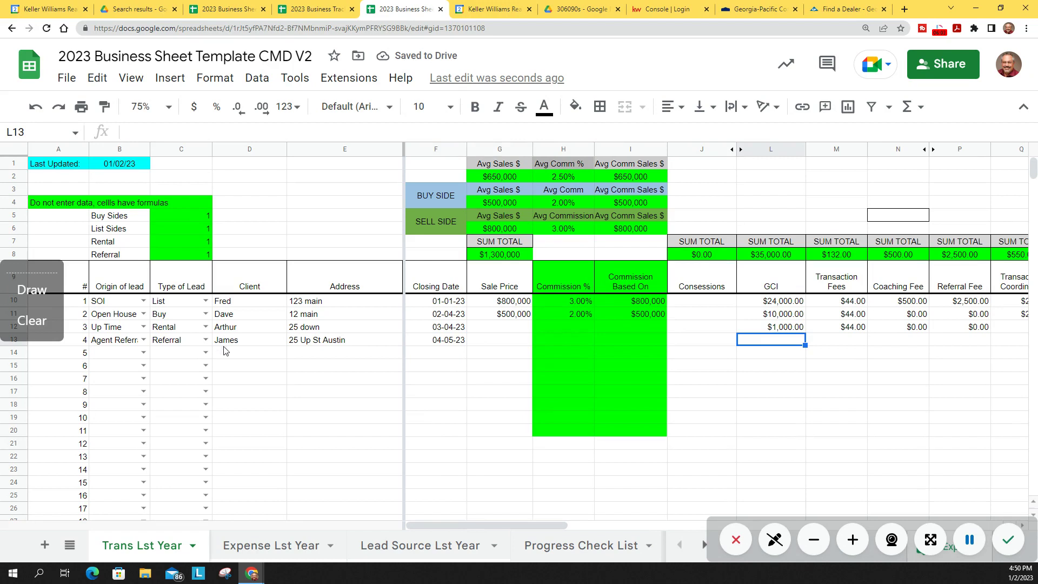
{"action": "type", "text": "4500"}
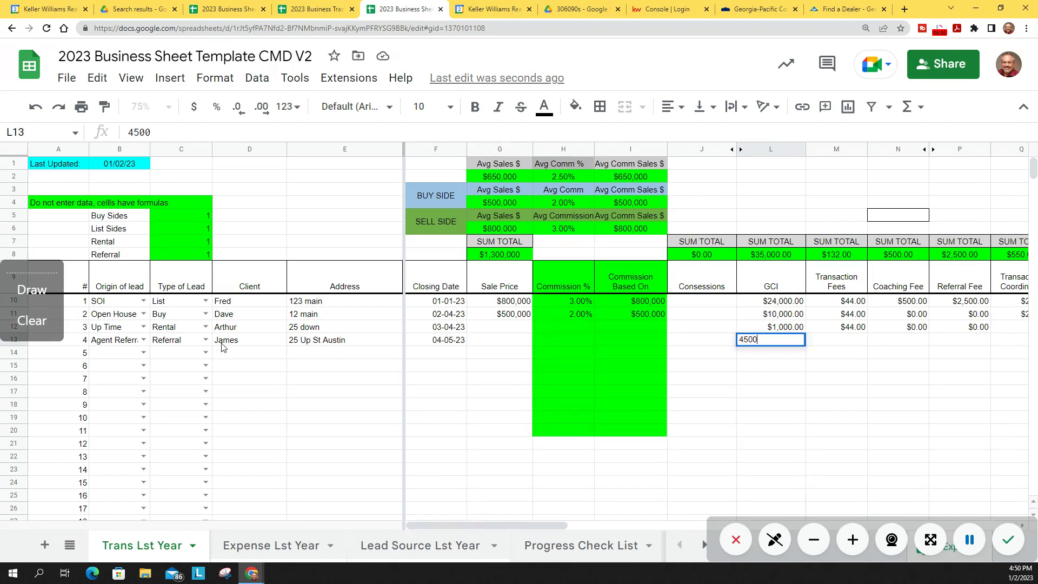
{"action": "key", "text": "Tab"}
Step: Enter transaction fees of 44 and a coaching fee of 0 for transaction 4
{"action": "type", "text": "44"}
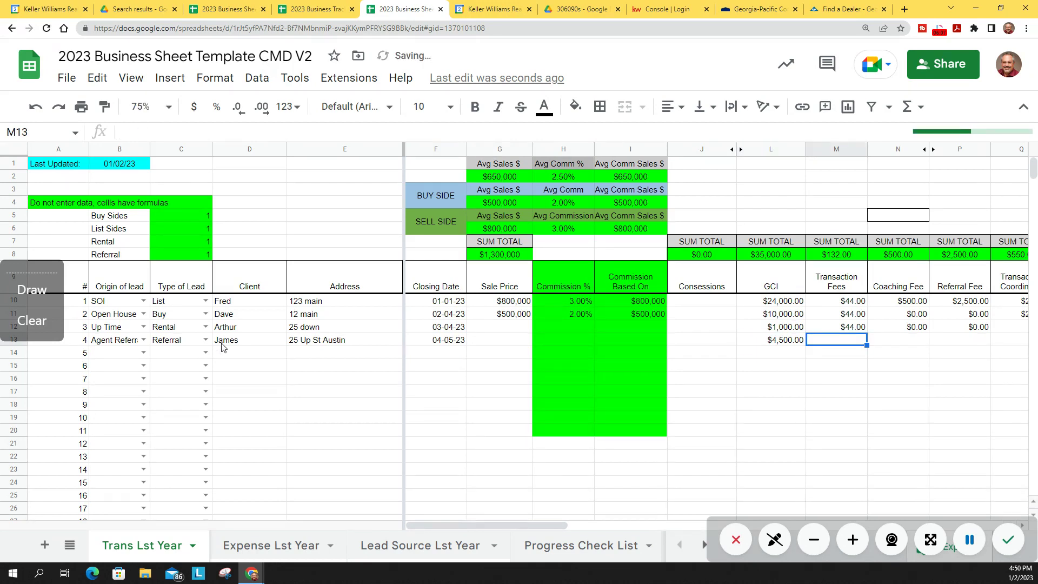
{"action": "key", "text": "Tab"}
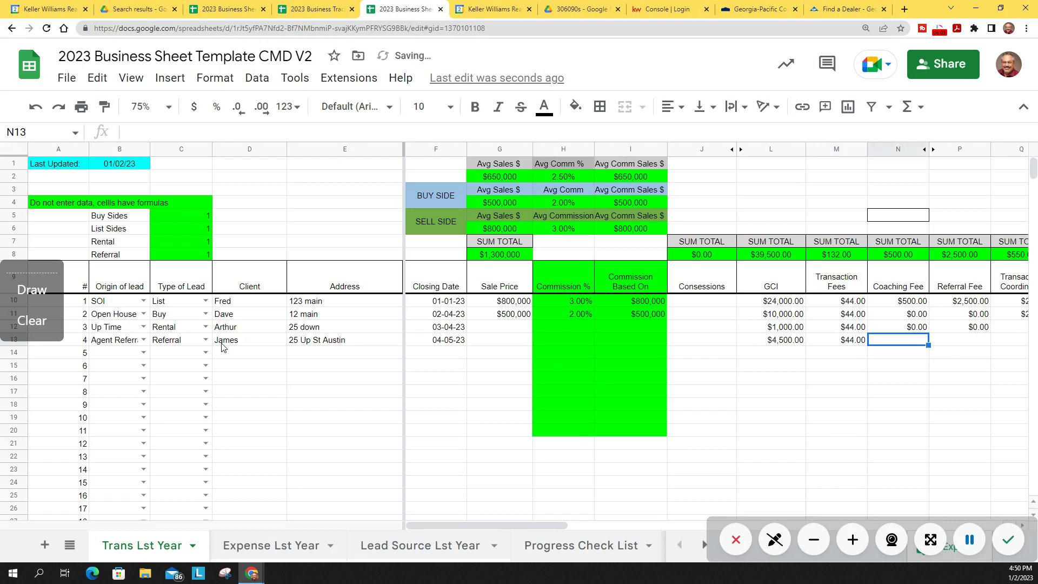
{"action": "type", "text": "0"}
{"action": "key", "text": "Tab"}
Step: Enter a referral fee of 0 and a transaction coordinator fee of 0 for transaction 4
{"action": "type", "text": "0"}
{"action": "key", "text": "Tab"}
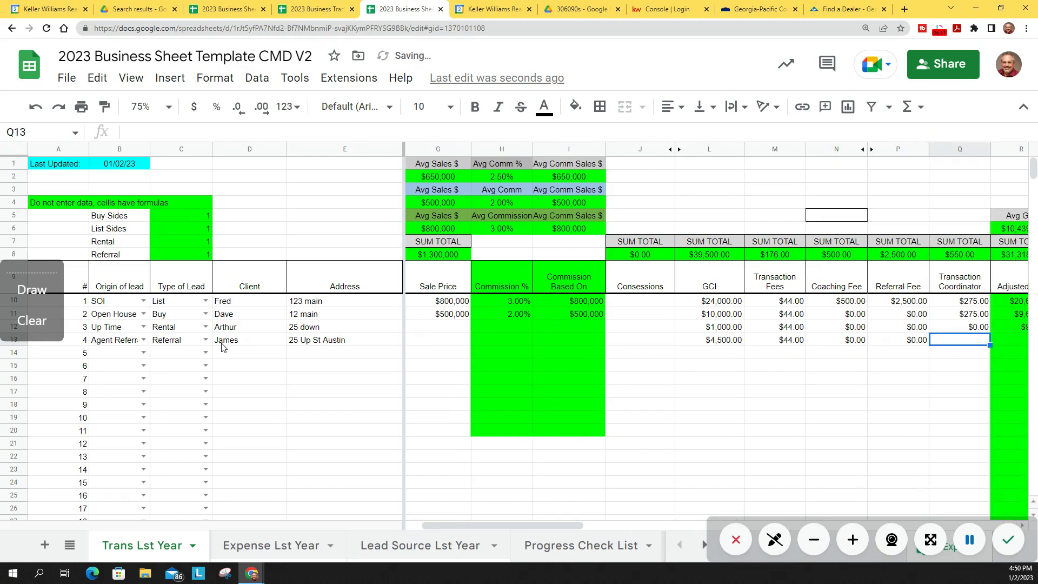
{"action": "type", "text": "0"}
{"action": "key", "text": "Tab"}
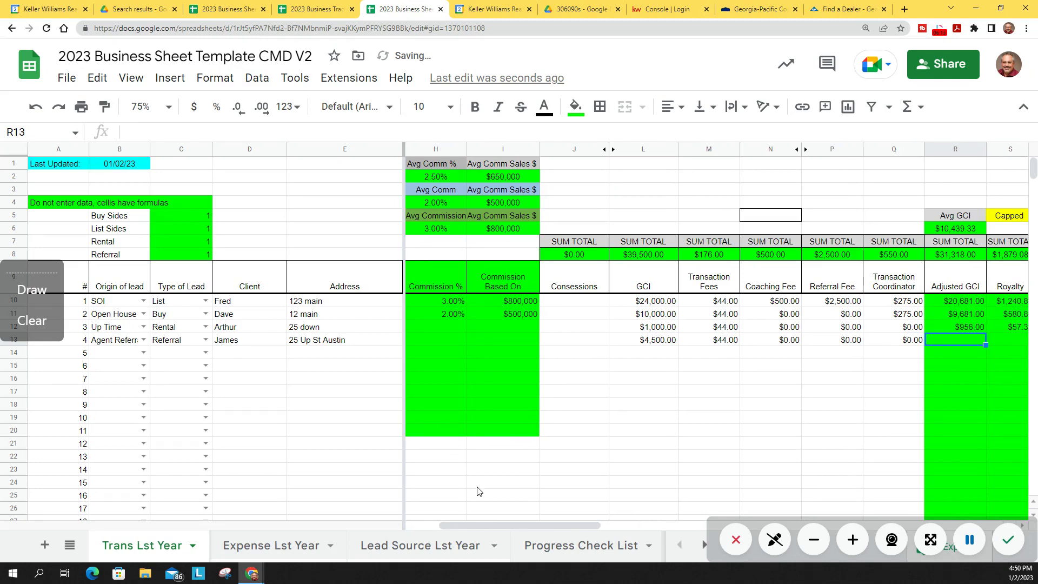
Step: Copy the Adjusted GCI through Agent Dollar formulas from transaction 3 down to transaction 4
{"action": "left_click_drag", "start_coordinate": [552, 526], "coordinate": [624, 525]}
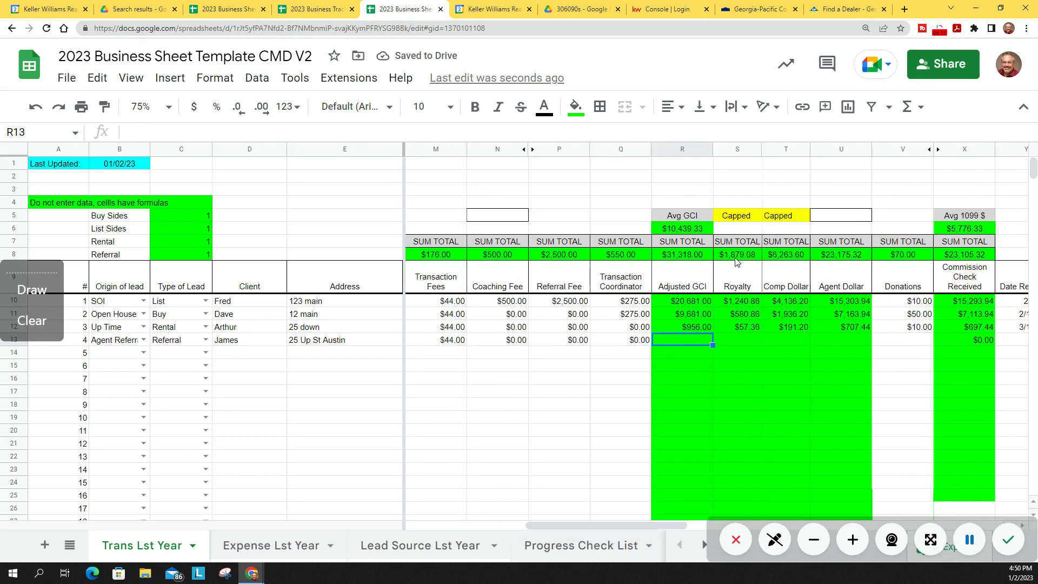
{"action": "left_click", "coordinate": [710, 327]}
{"action": "left_click_drag", "start_coordinate": [712, 328], "coordinate": [891, 346]}
{"action": "left_click", "coordinate": [962, 340]}
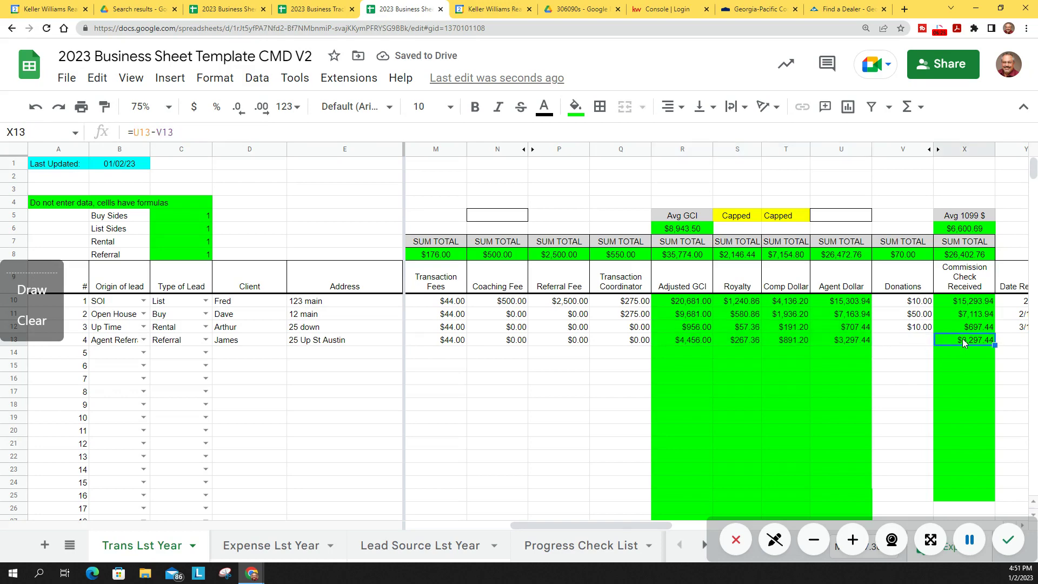
Step: Enter 4/15 as the date received for transaction 4
{"action": "left_click_drag", "start_coordinate": [660, 526], "coordinate": [732, 523]}
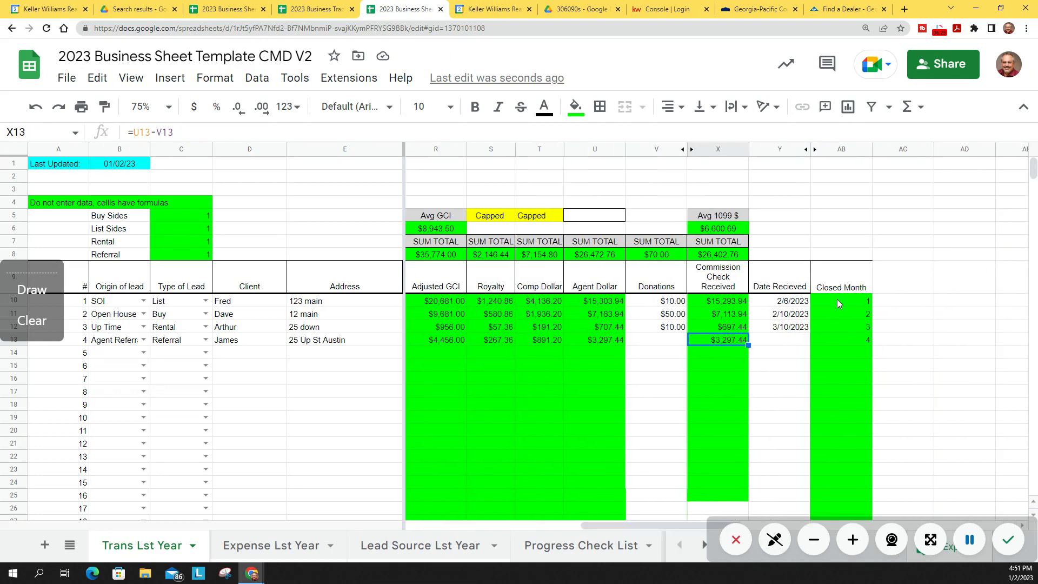
{"action": "left_click", "coordinate": [793, 341]}
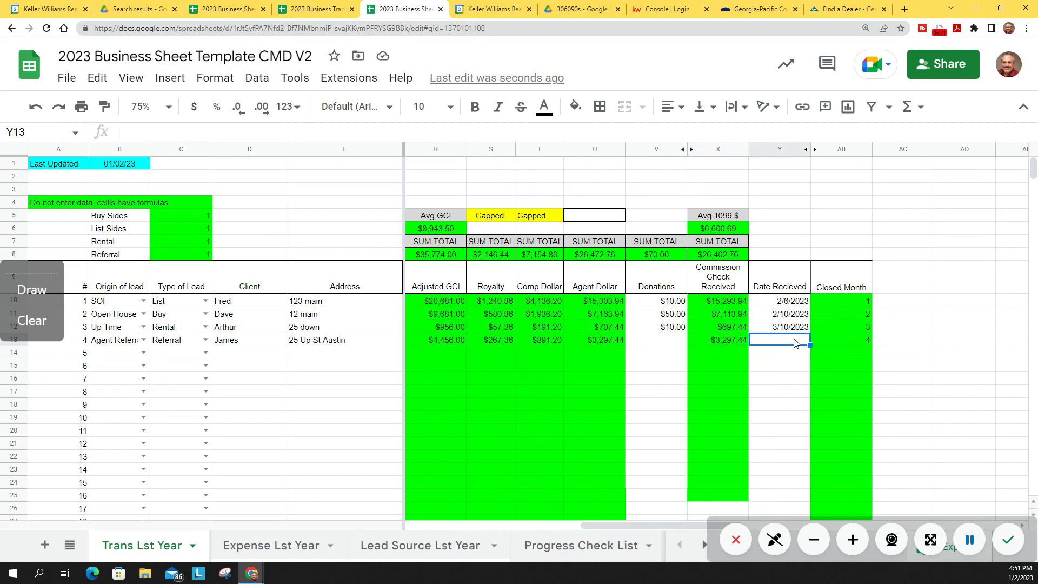
{"action": "type", "text": "4/15"}
{"action": "key", "text": "Return"}
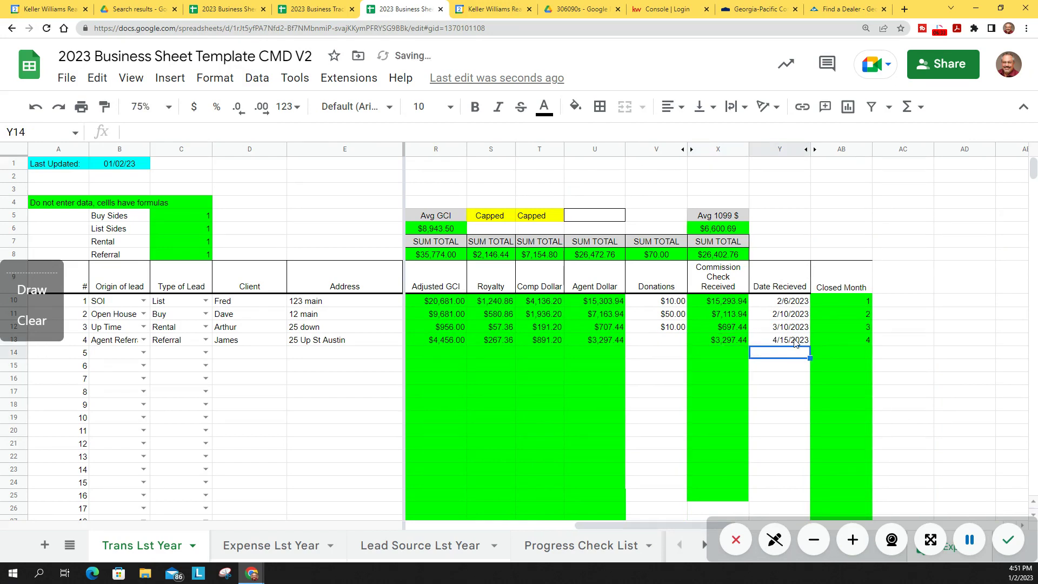
Step: Review the type of lead for transactions 1 to 4, and open the Expense Lst Year sheet
{"action": "left_click_drag", "start_coordinate": [660, 524], "coordinate": [490, 525]}
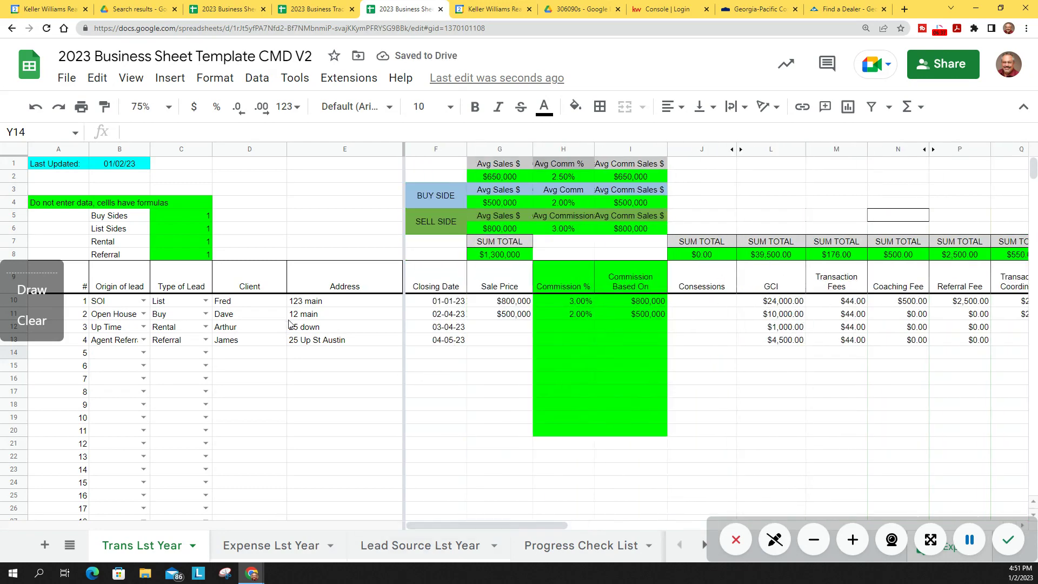
{"action": "left_click", "coordinate": [172, 302]}
{"action": "left_click", "coordinate": [174, 314]}
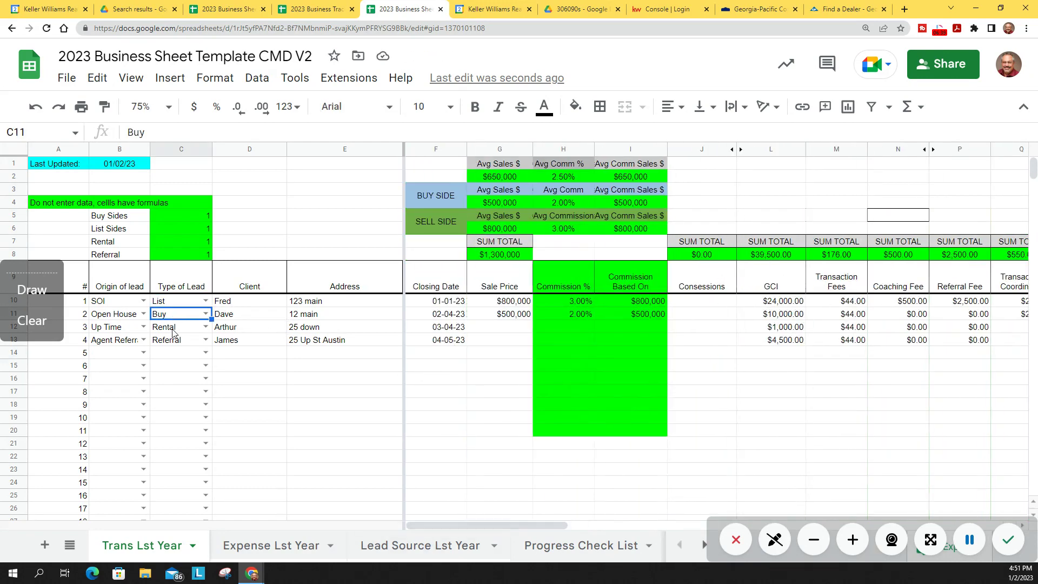
{"action": "left_click", "coordinate": [179, 327]}
{"action": "left_click", "coordinate": [172, 341]}
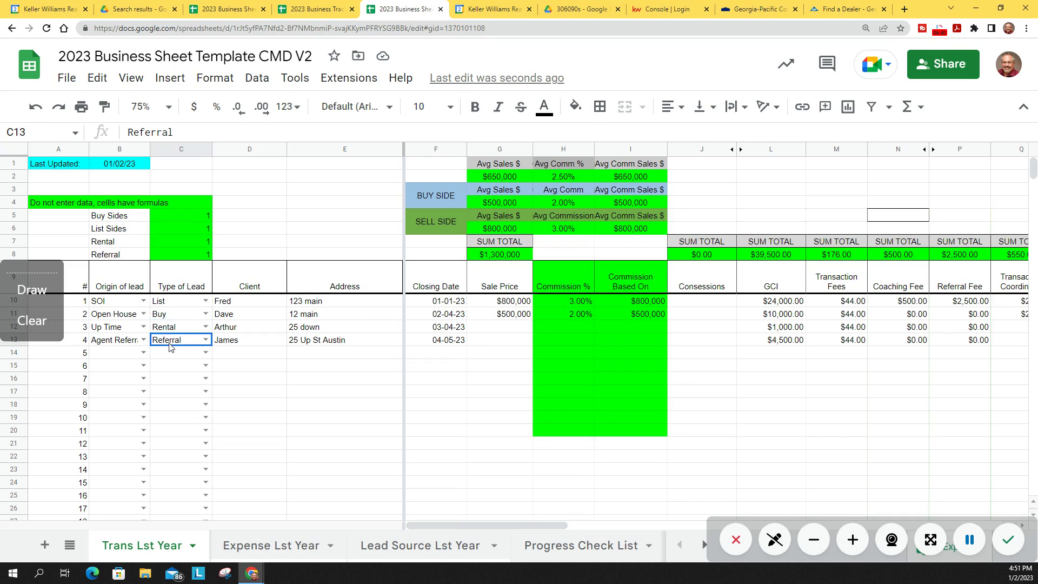
{"action": "left_click", "coordinate": [281, 546]}
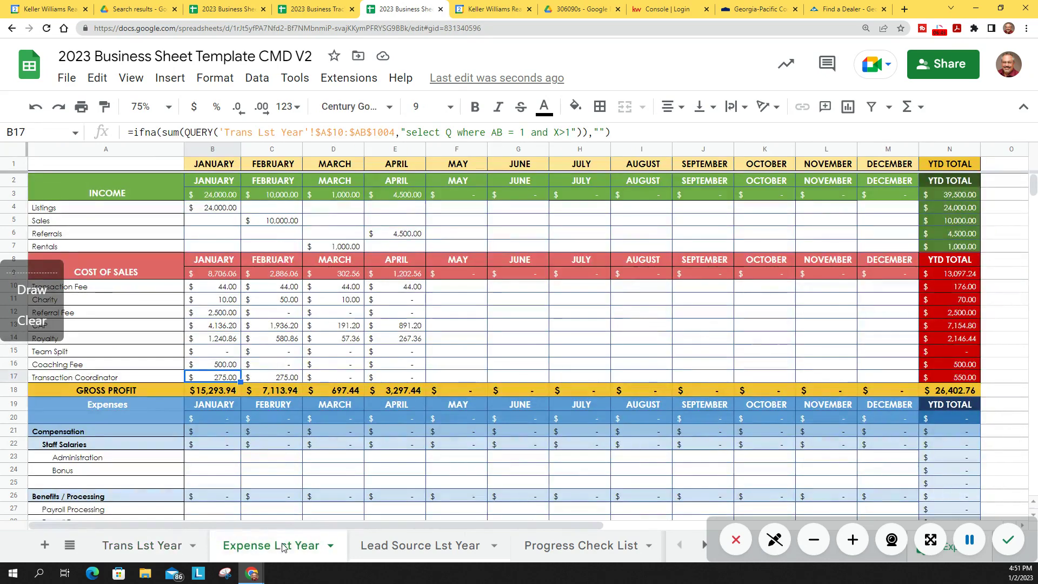
Step: Inspect the income cells for January listings, February sales, April referrals and March rentals on the expense sheet
{"action": "left_click", "coordinate": [214, 209]}
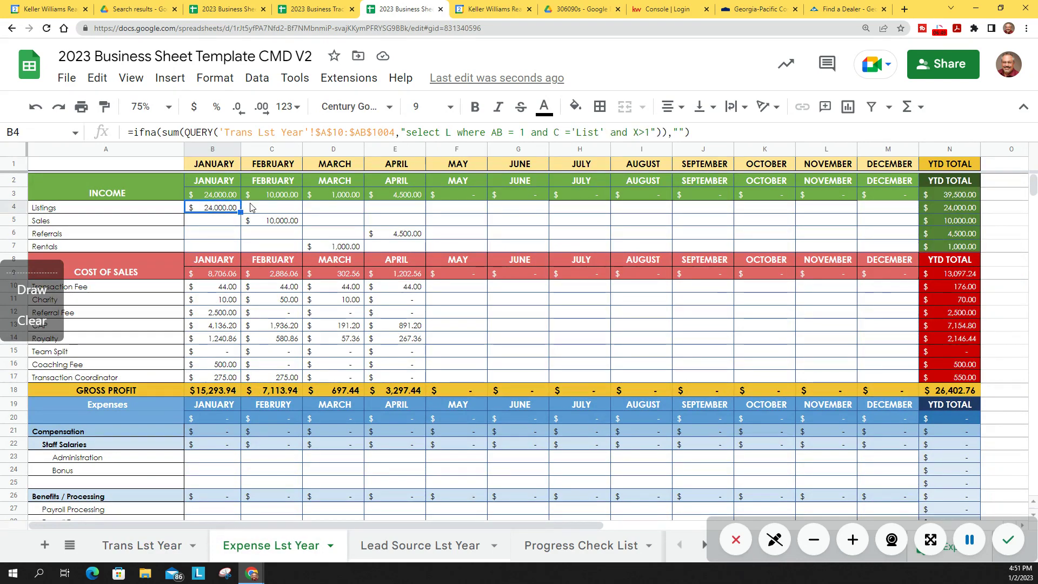
{"action": "left_click", "coordinate": [276, 222]}
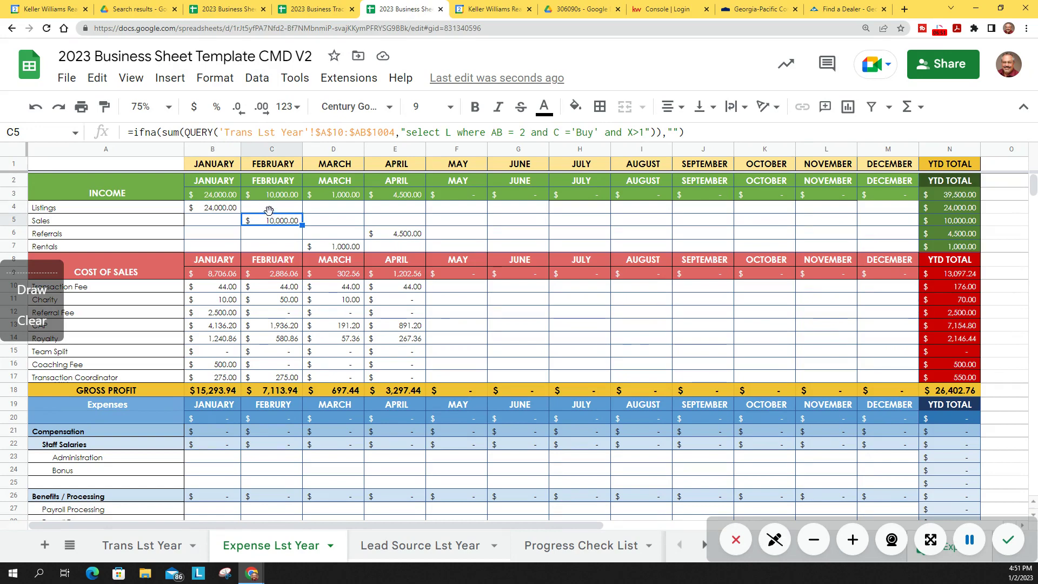
{"action": "left_click", "coordinate": [390, 227]}
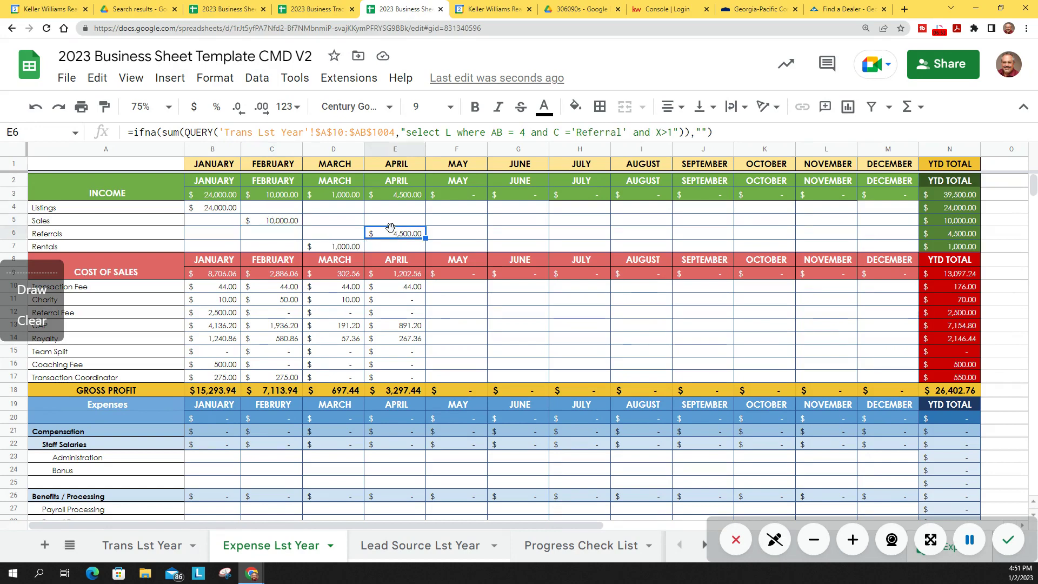
{"action": "left_click", "coordinate": [339, 247]}
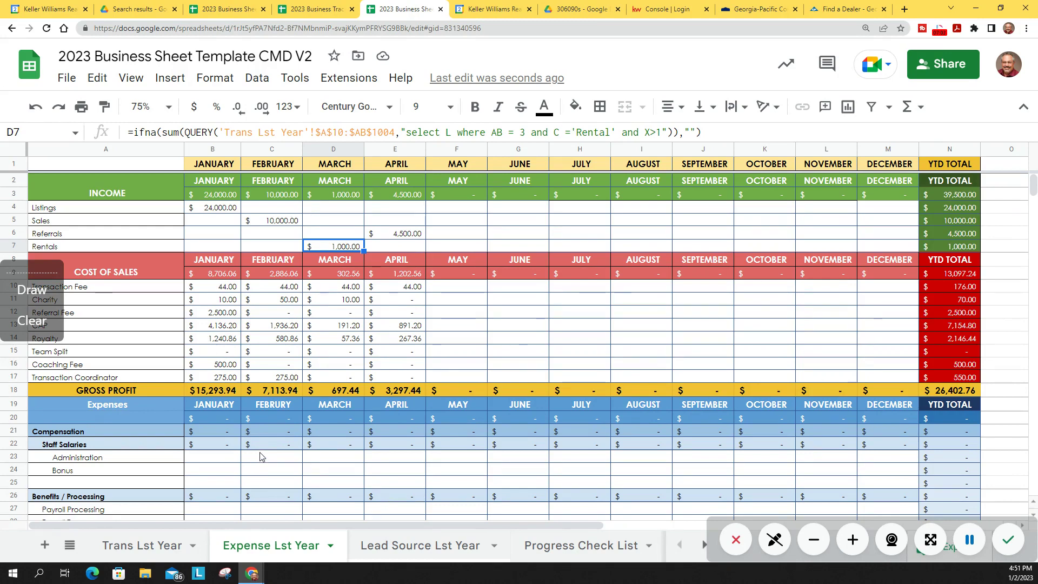
Step: Look through the expense categories, including SOI Prospecting & Marketing, down to January's Business Profit formula
{"action": "scroll", "coordinate": [260, 454], "scroll_direction": "down", "scroll_amount": 4}
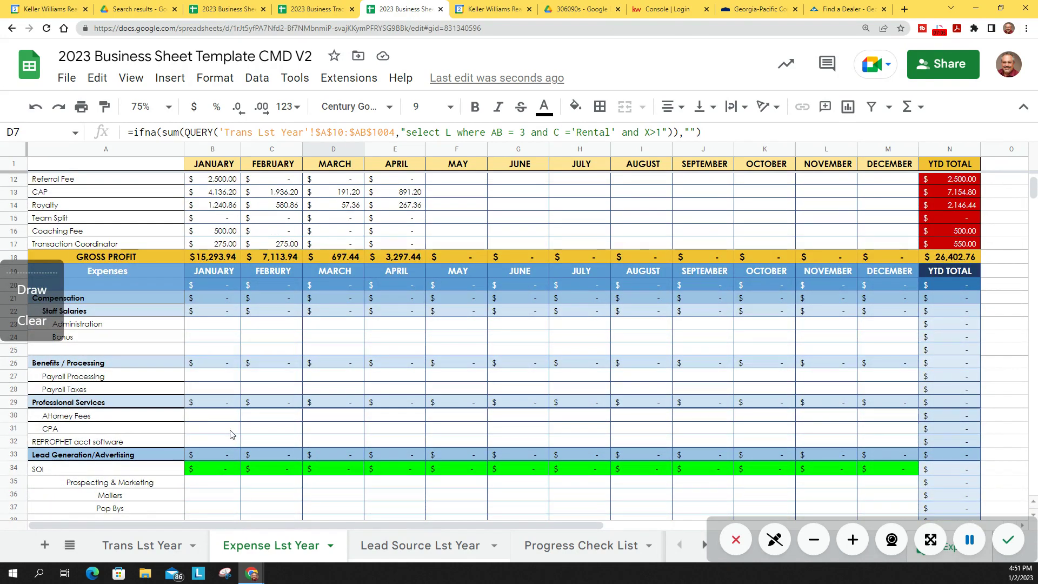
{"action": "scroll", "coordinate": [232, 427], "scroll_direction": "down", "scroll_amount": 3}
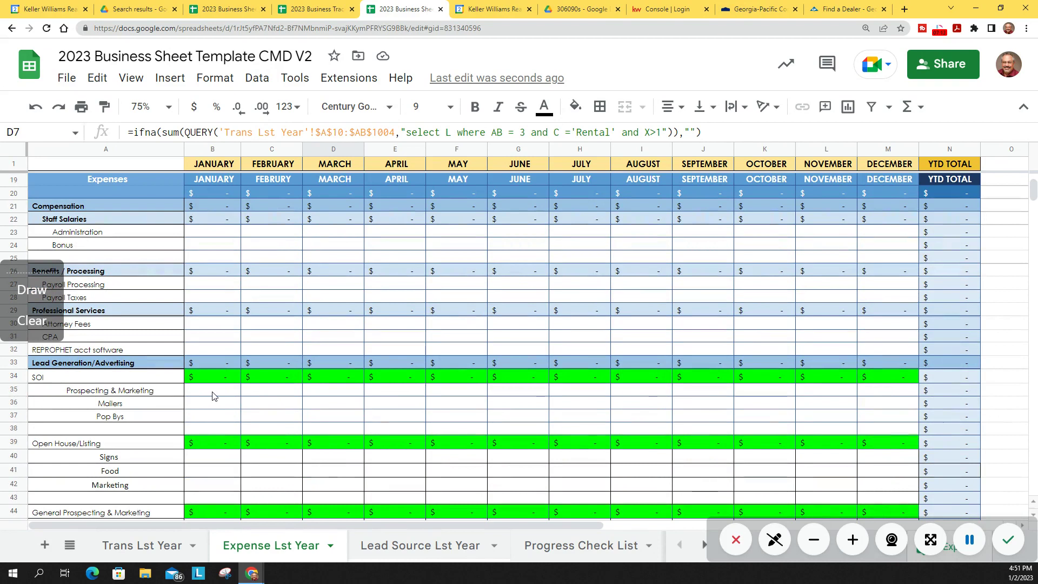
{"action": "left_click", "coordinate": [213, 395]}
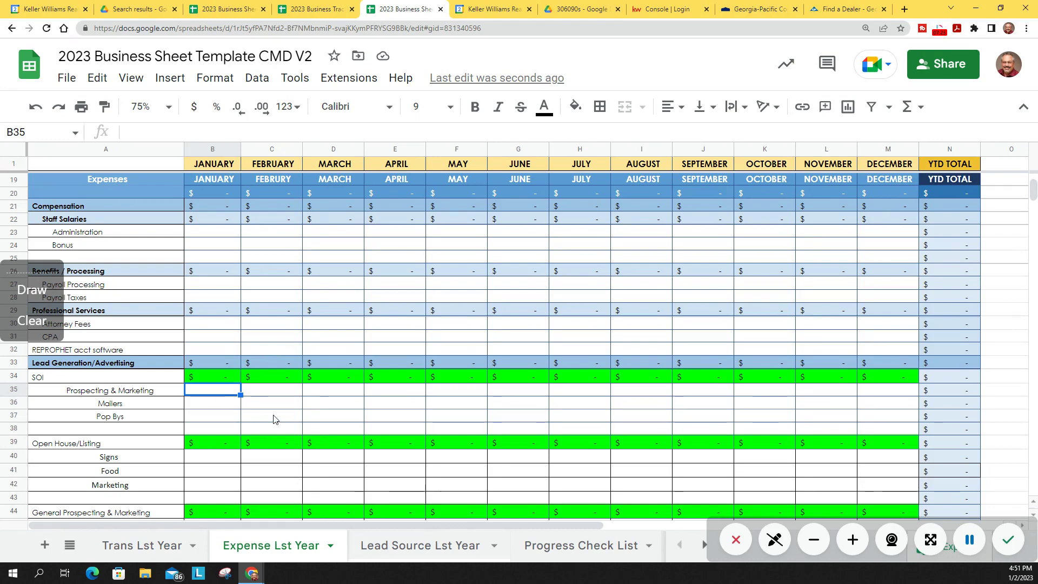
{"action": "scroll", "coordinate": [273, 419], "scroll_direction": "down", "scroll_amount": 13}
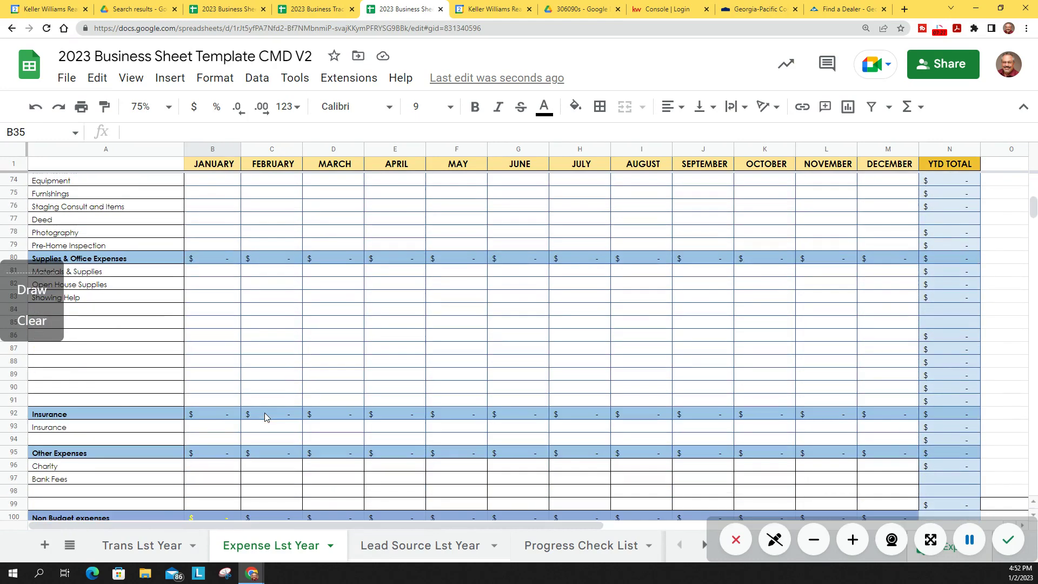
{"action": "scroll", "coordinate": [265, 413], "scroll_direction": "down", "scroll_amount": 5}
{"action": "left_click", "coordinate": [228, 376]}
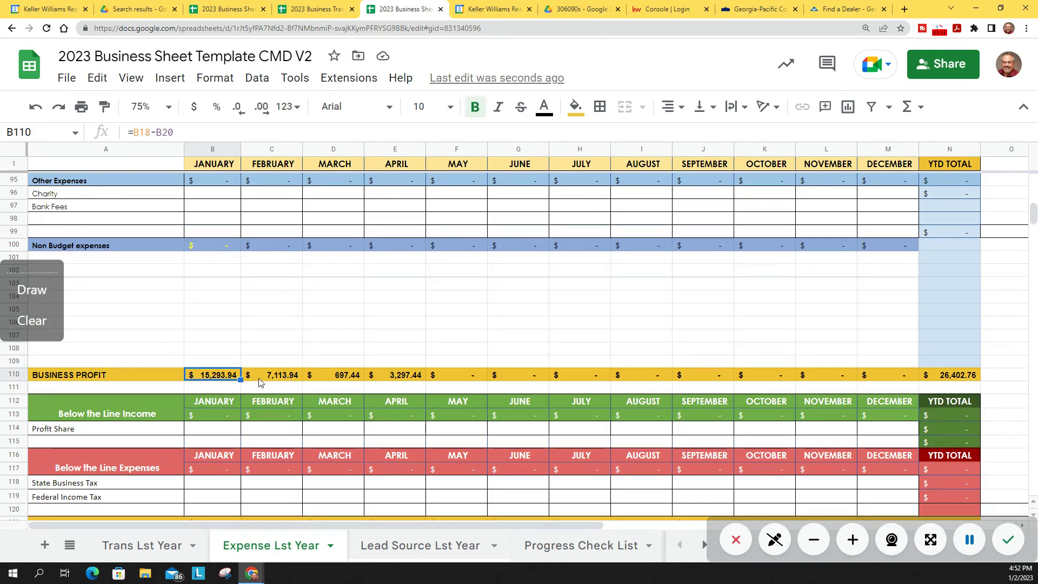
Step: Enter SOI Prospecting & Marketing expenses of 2000 for January and 1500 for February
{"action": "scroll", "coordinate": [259, 382], "scroll_direction": "up", "scroll_amount": 14}
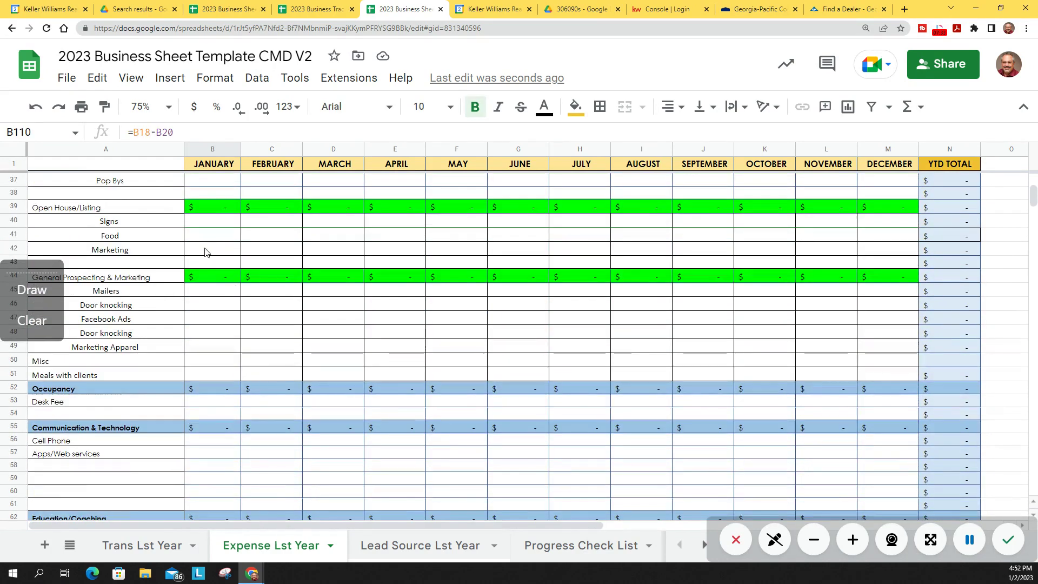
{"action": "scroll", "coordinate": [173, 231], "scroll_direction": "down", "scroll_amount": 4}
{"action": "scroll", "coordinate": [174, 232], "scroll_direction": "up", "scroll_amount": 8}
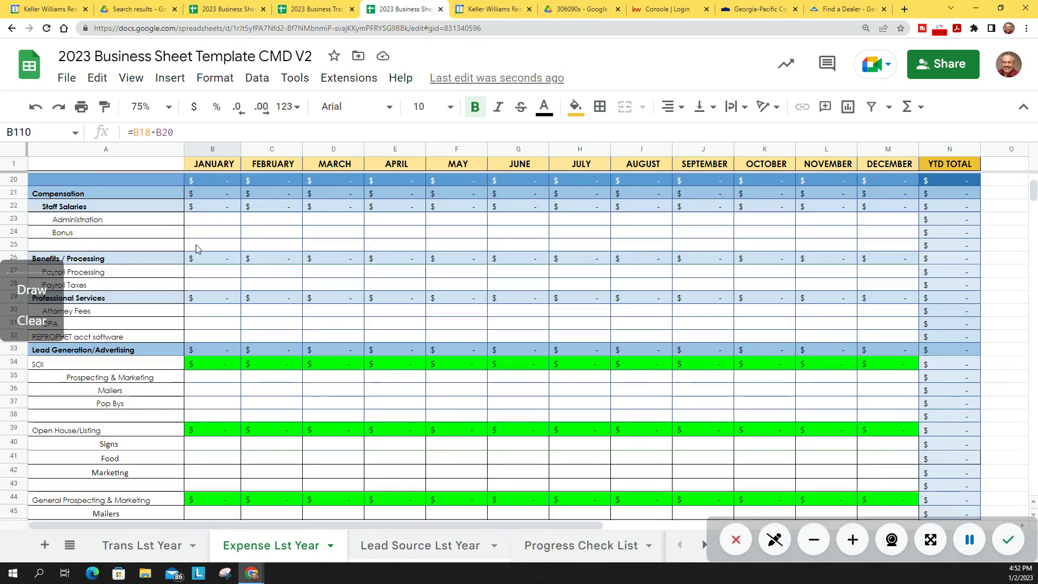
{"action": "left_click", "coordinate": [200, 377]}
{"action": "type", "text": "2000"}
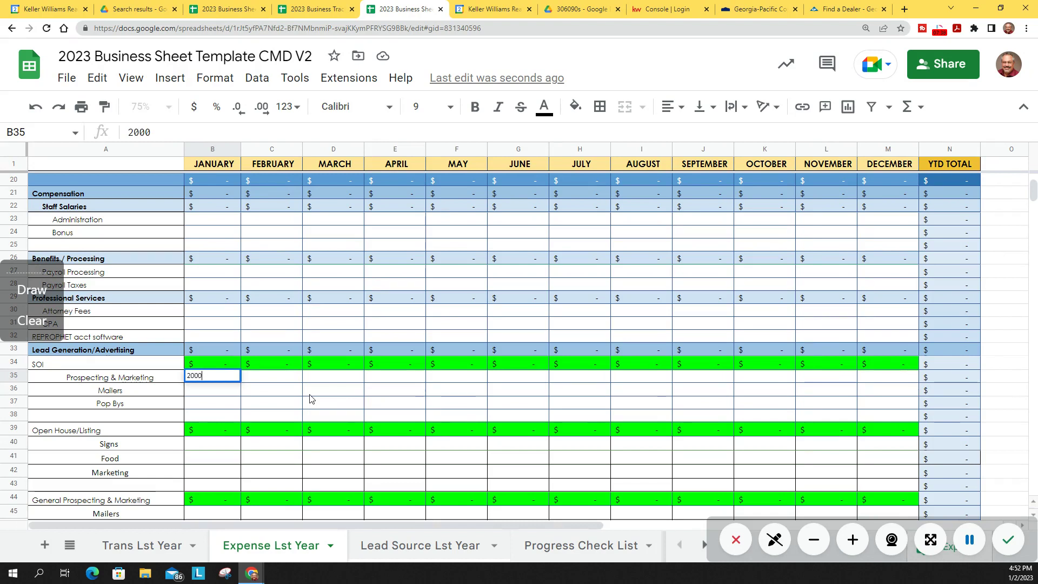
{"action": "key", "text": "Return"}
{"action": "left_click", "coordinate": [273, 377]}
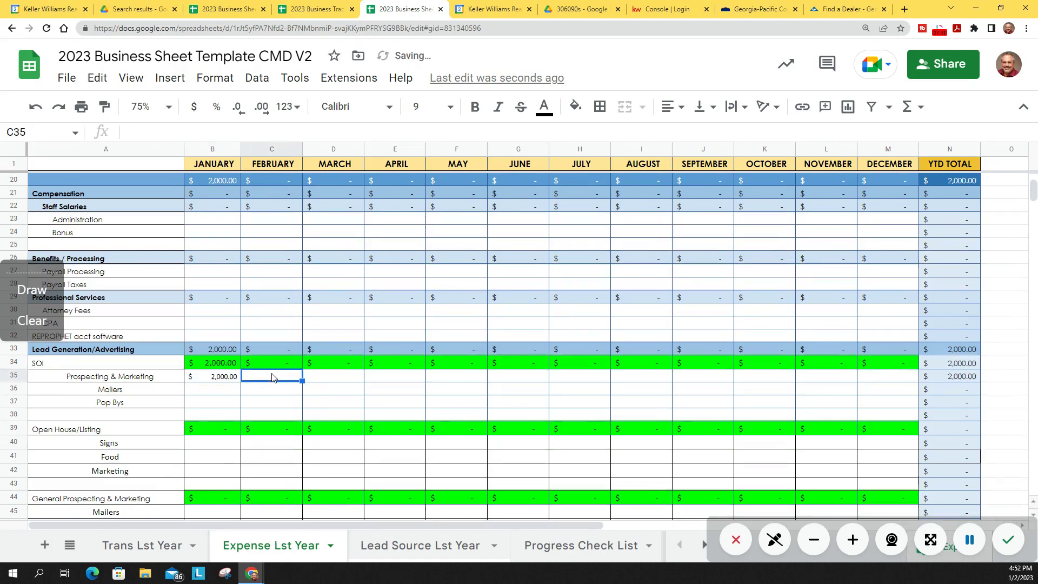
{"action": "type", "text": "1500"}
{"action": "key", "text": "Return"}
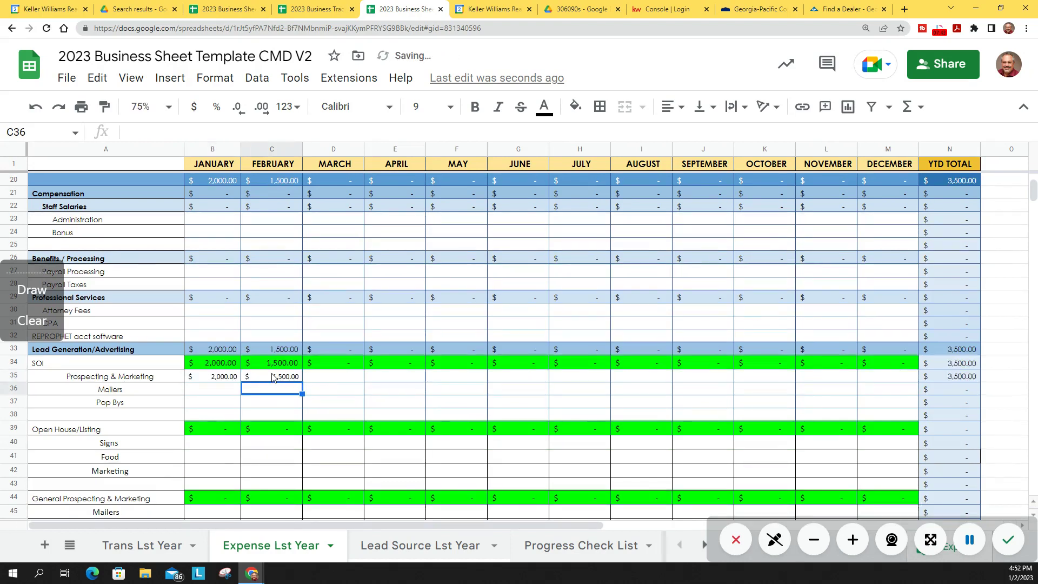
Step: Enter SOI Prospecting & Marketing expenses of 1000 for March and 500 for April
{"action": "left_click", "coordinate": [323, 377]}
{"action": "type", "text": "1000"}
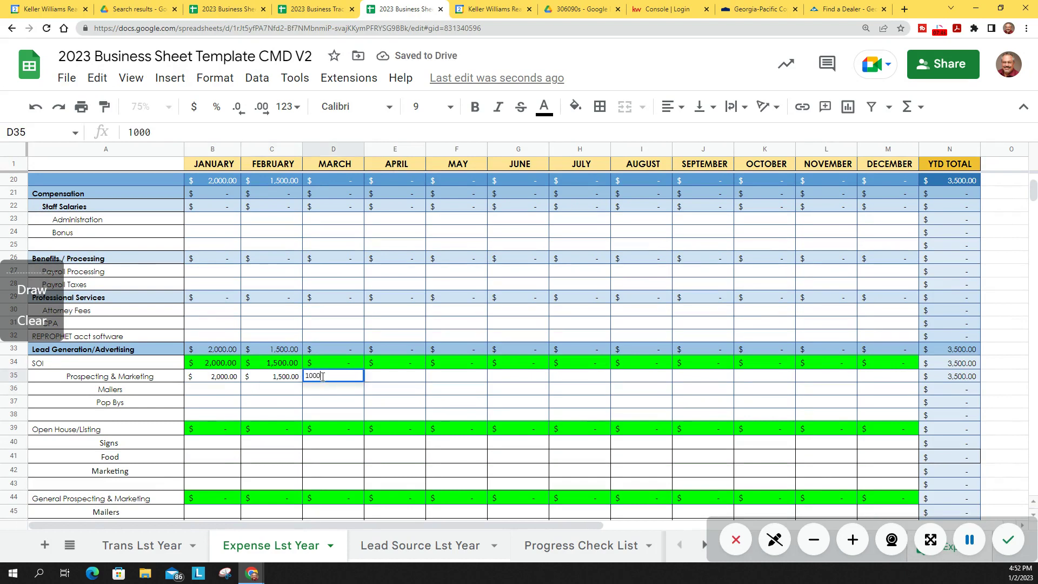
{"action": "key", "text": "Return"}
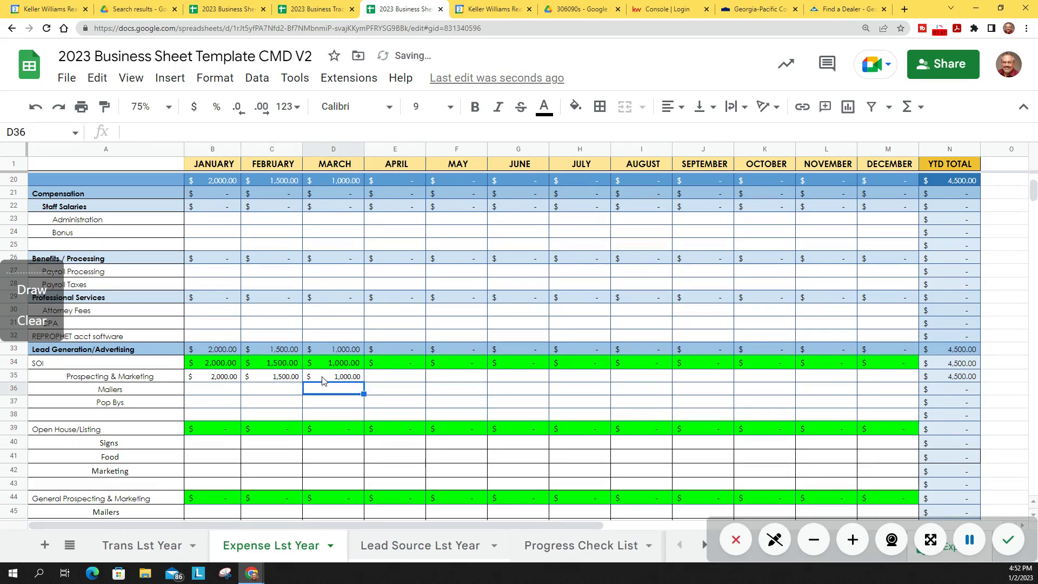
{"action": "left_click", "coordinate": [392, 380]}
{"action": "type", "text": "500.00"}
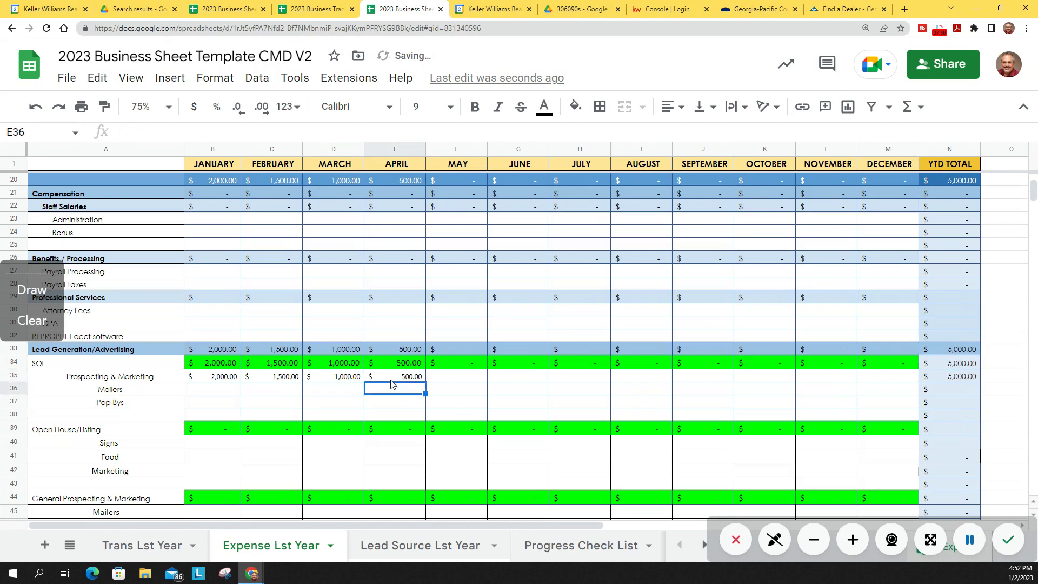
{"action": "key", "text": "Return"}
Step: Check the Business Profit cells for January through April
{"action": "scroll", "coordinate": [399, 416], "scroll_direction": "up", "scroll_amount": 2}
{"action": "scroll", "coordinate": [396, 416], "scroll_direction": "down", "scroll_amount": 20}
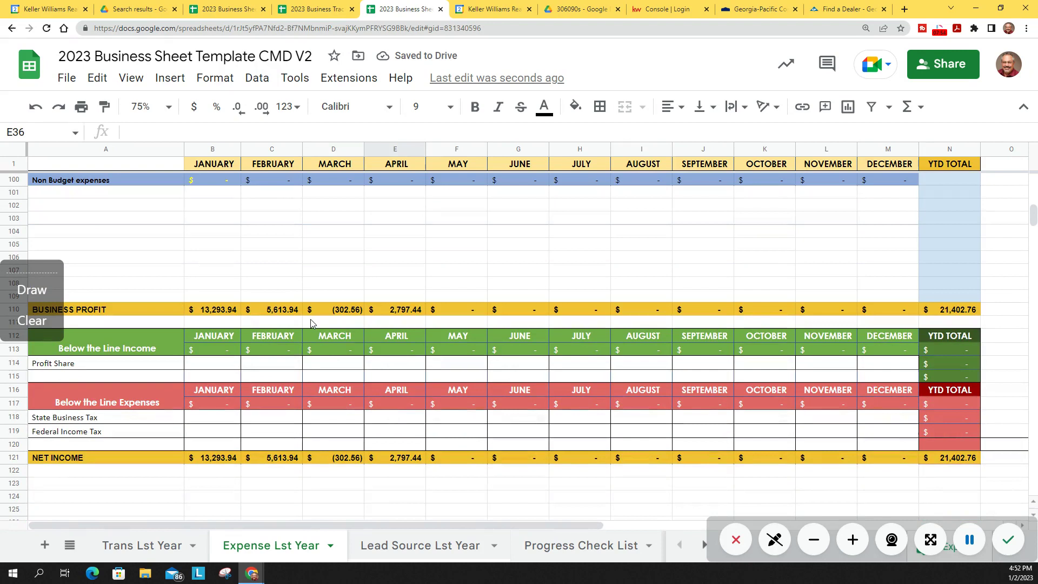
{"action": "left_click", "coordinate": [337, 309]}
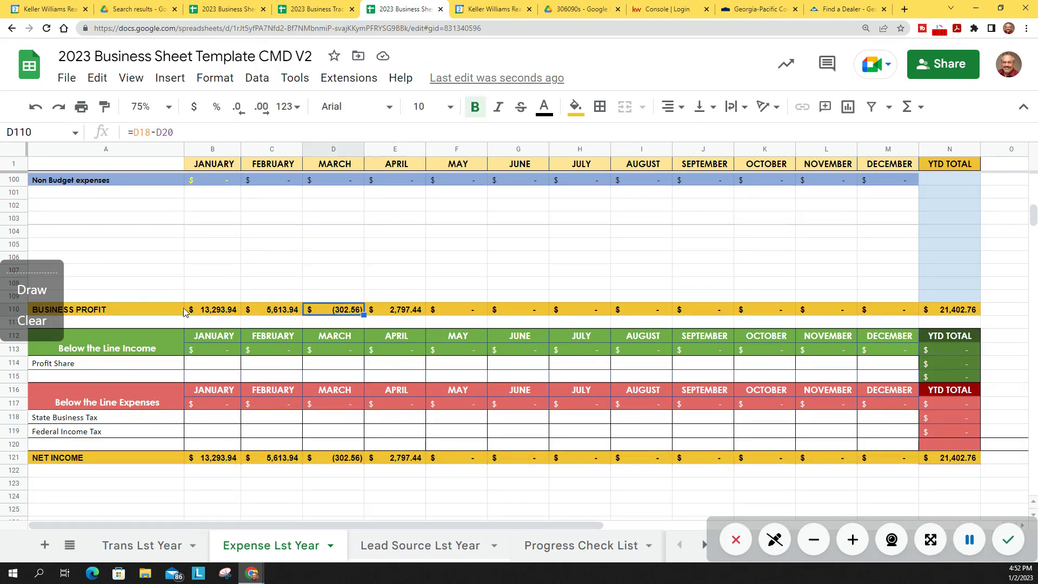
{"action": "left_click", "coordinate": [211, 313]}
{"action": "left_click", "coordinate": [297, 309]}
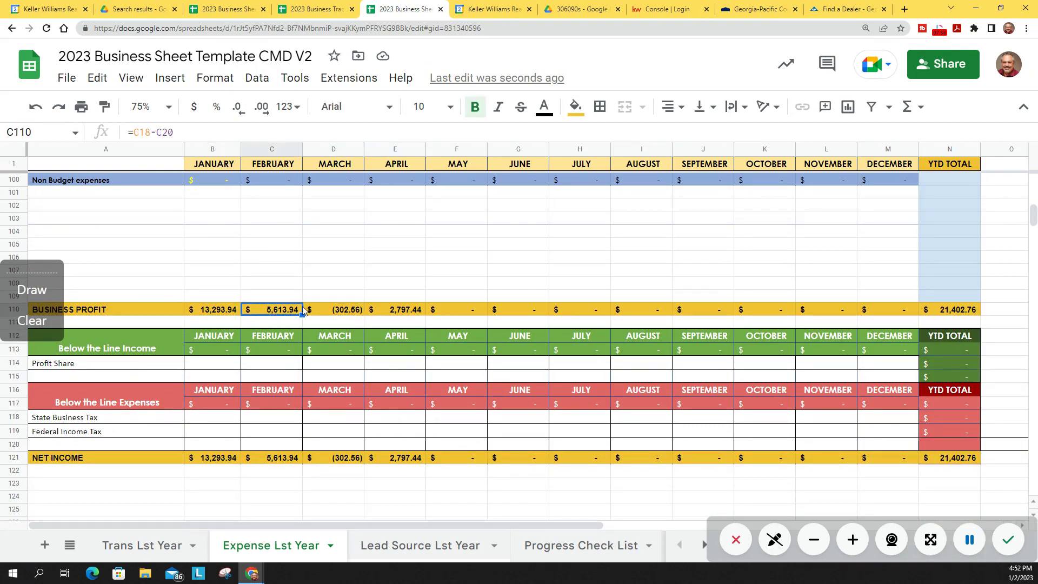
{"action": "left_click", "coordinate": [343, 312]}
{"action": "left_click", "coordinate": [406, 312]}
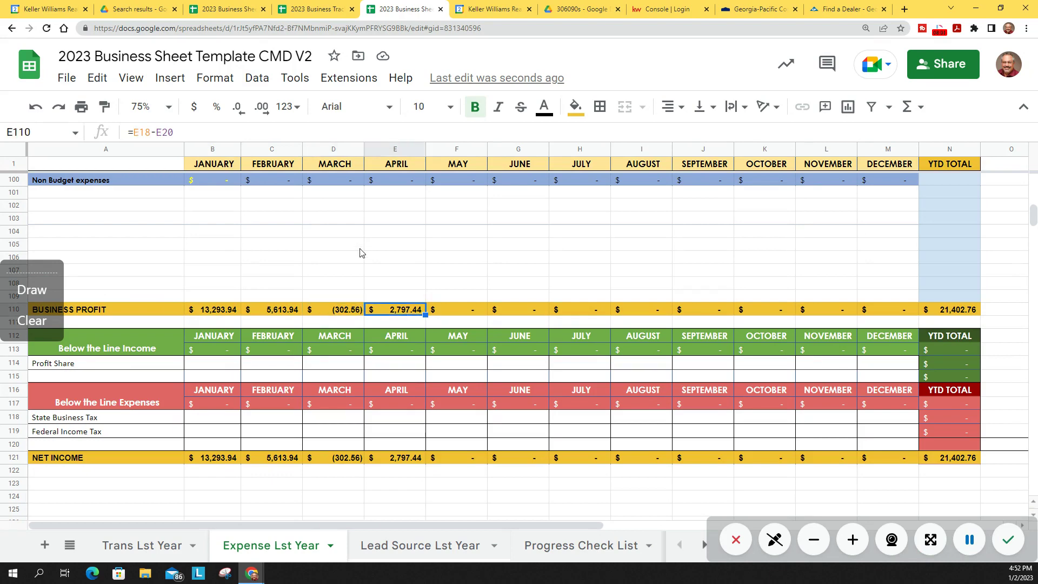
Step: Review the monthly expense totals and gross profit, and inspect the March rental income
{"action": "scroll", "coordinate": [361, 253], "scroll_direction": "up", "scroll_amount": 18}
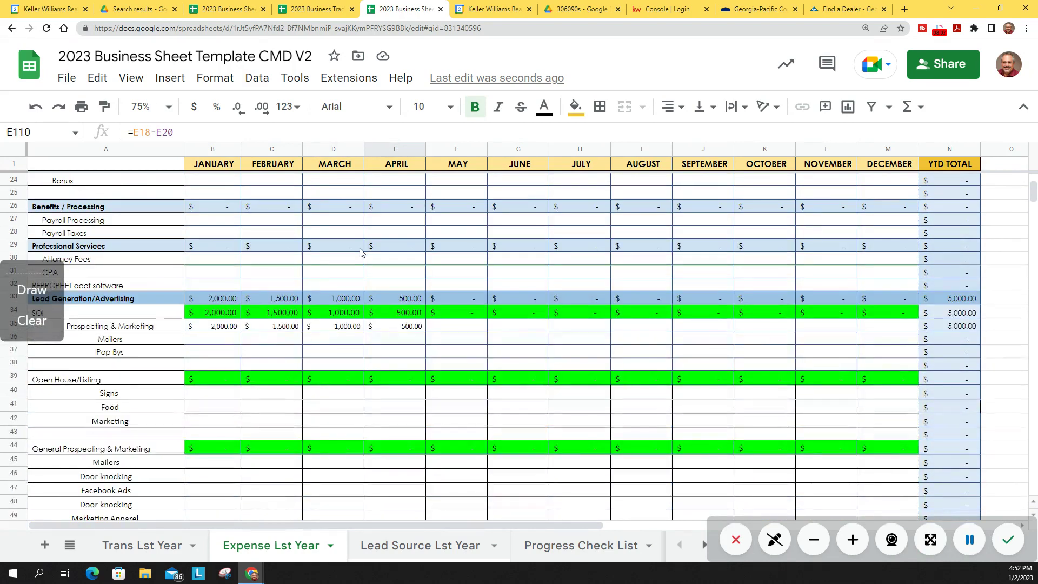
{"action": "scroll", "coordinate": [361, 253], "scroll_direction": "up", "scroll_amount": 3}
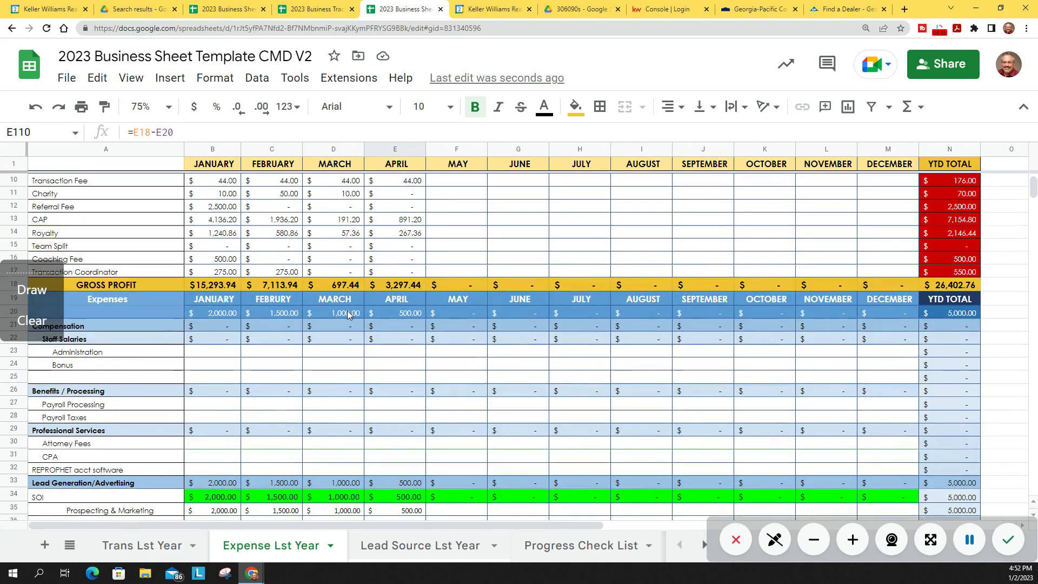
{"action": "scroll", "coordinate": [342, 313], "scroll_direction": "up", "scroll_amount": 2}
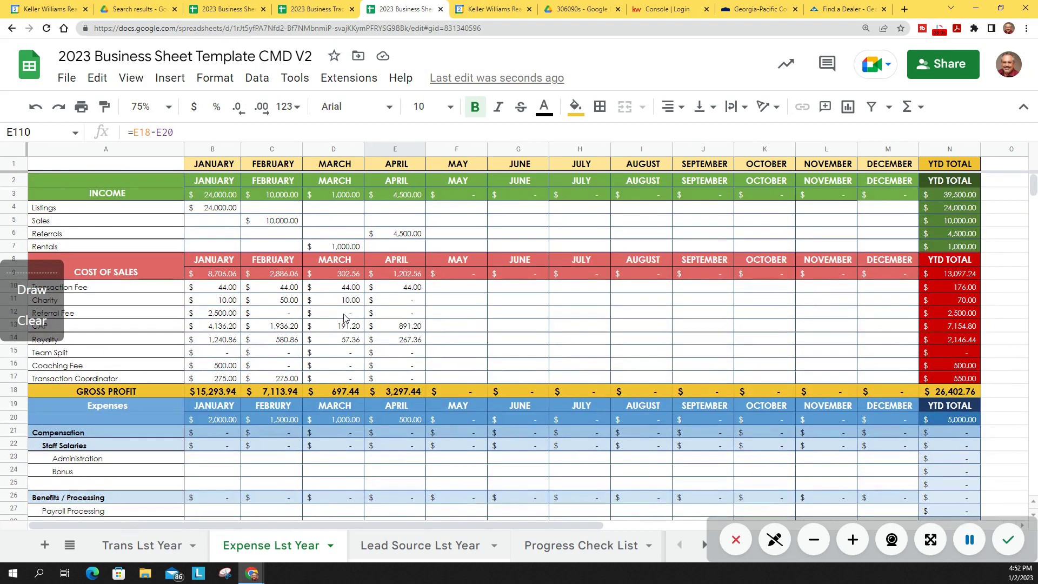
{"action": "left_click", "coordinate": [335, 248]}
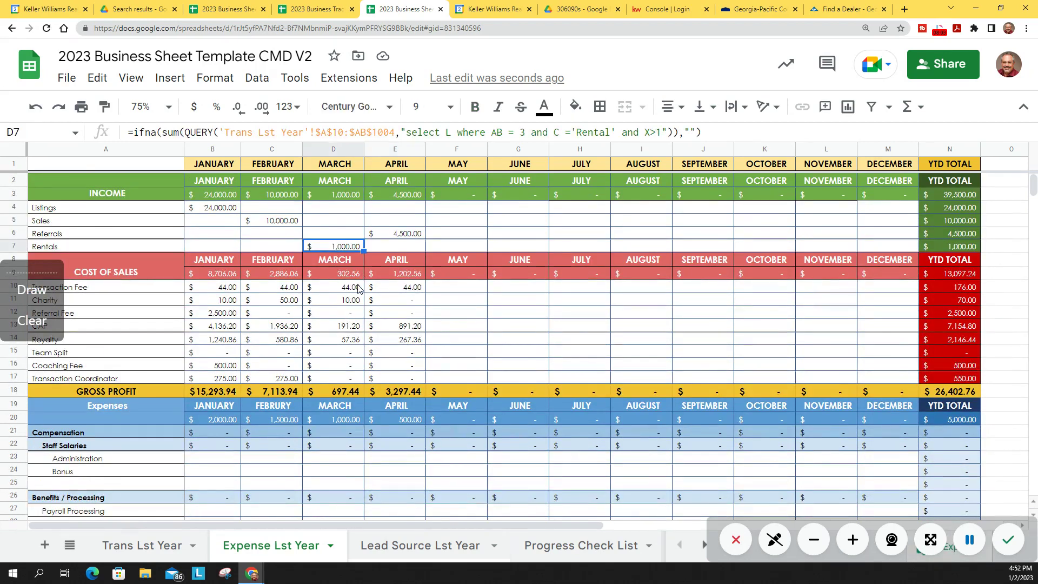
Step: Open the Lead Source Lst Year sheet and check the lead source of each of the four transactions
{"action": "left_click", "coordinate": [414, 546]}
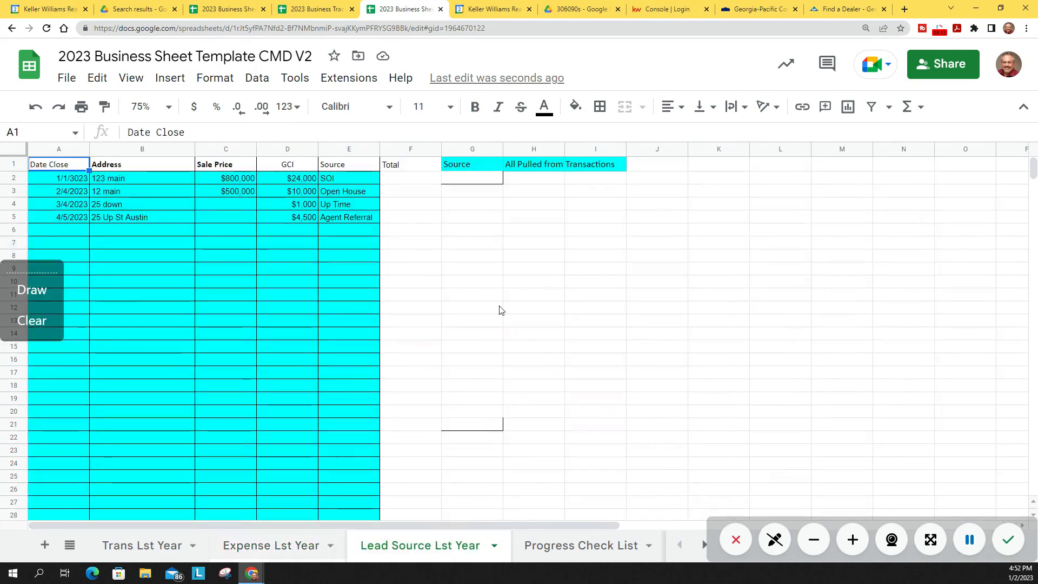
{"action": "left_click", "coordinate": [352, 178]}
{"action": "key", "text": "Down"}
{"action": "key", "text": "Down"}
{"action": "key", "text": "Down"}
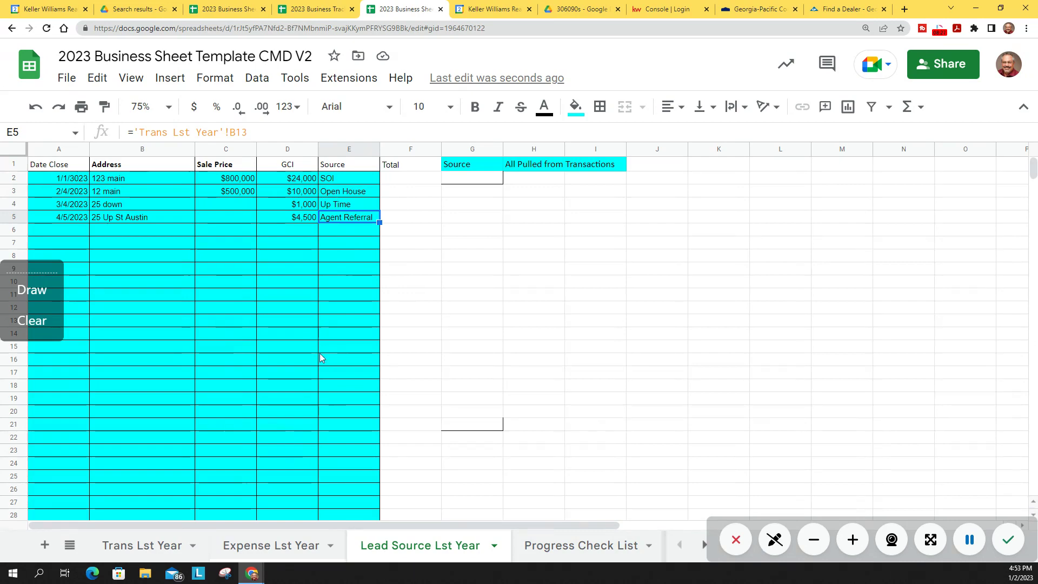
Step: Return to the Expense Lst Year sheet and select the Lead Generation/Advertising category heading
{"action": "left_click", "coordinate": [278, 555]}
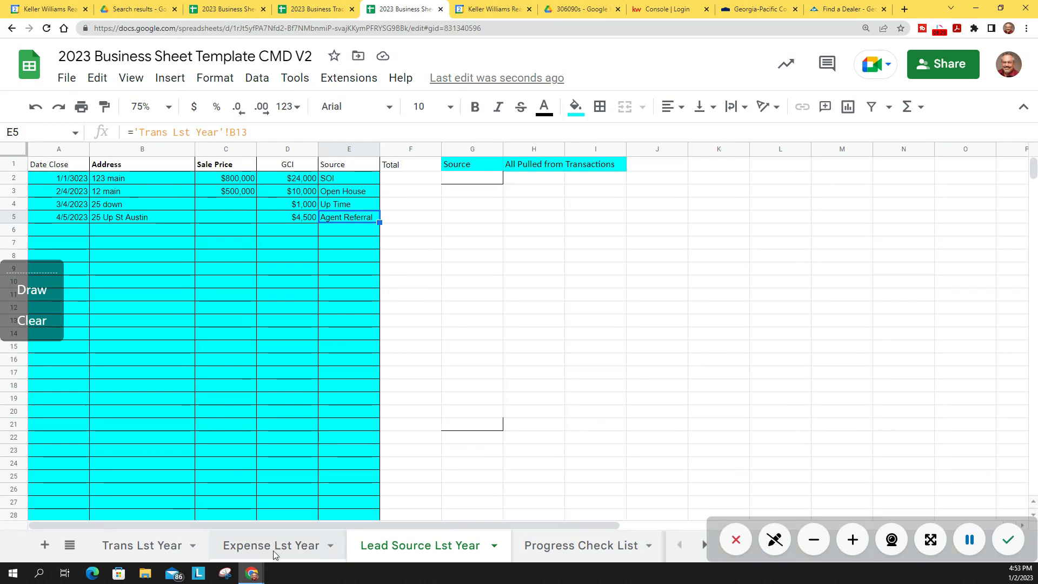
{"action": "scroll", "coordinate": [297, 484], "scroll_direction": "down", "scroll_amount": 5}
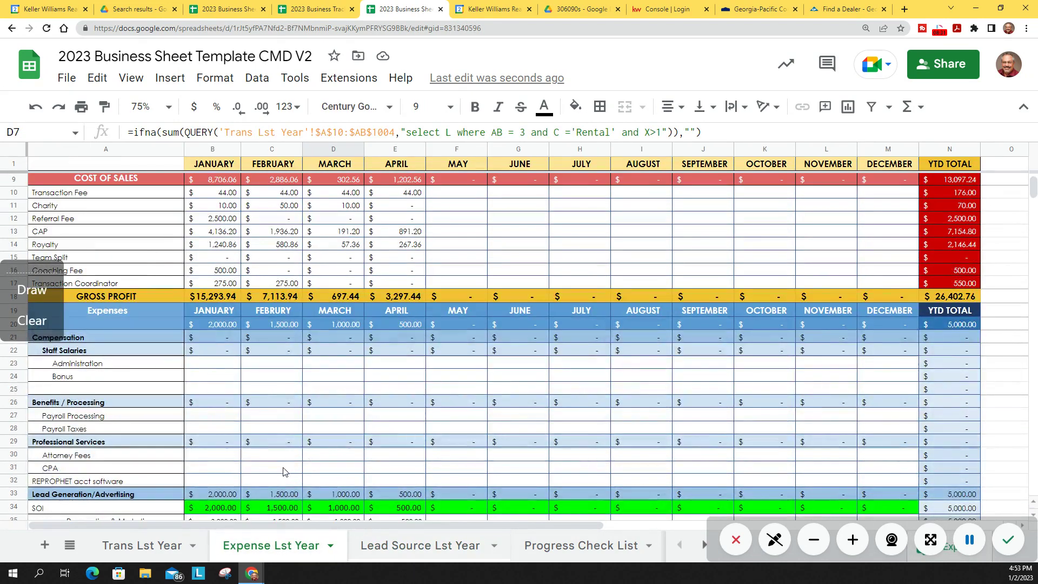
{"action": "left_click", "coordinate": [131, 367]}
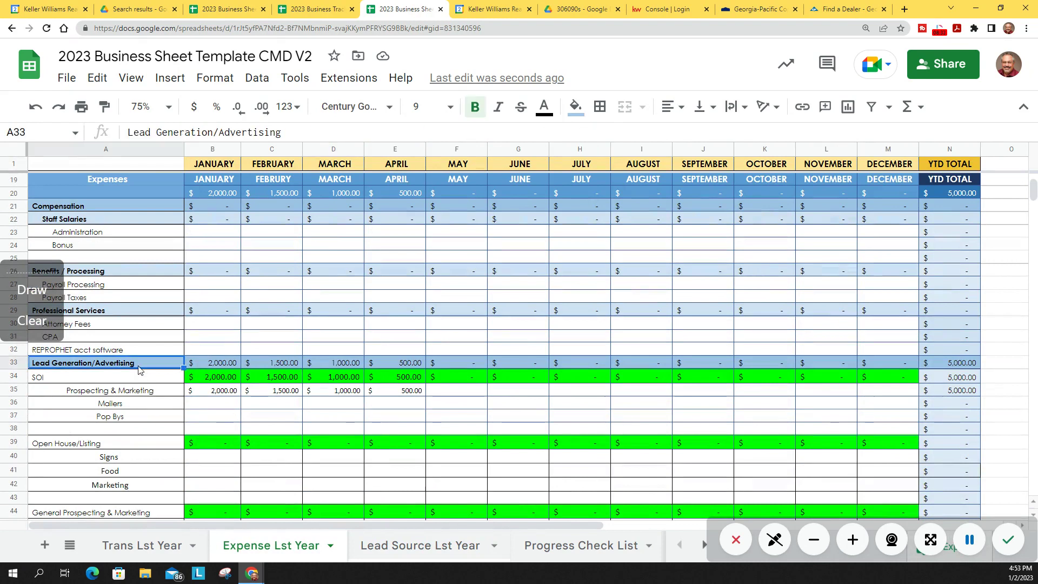